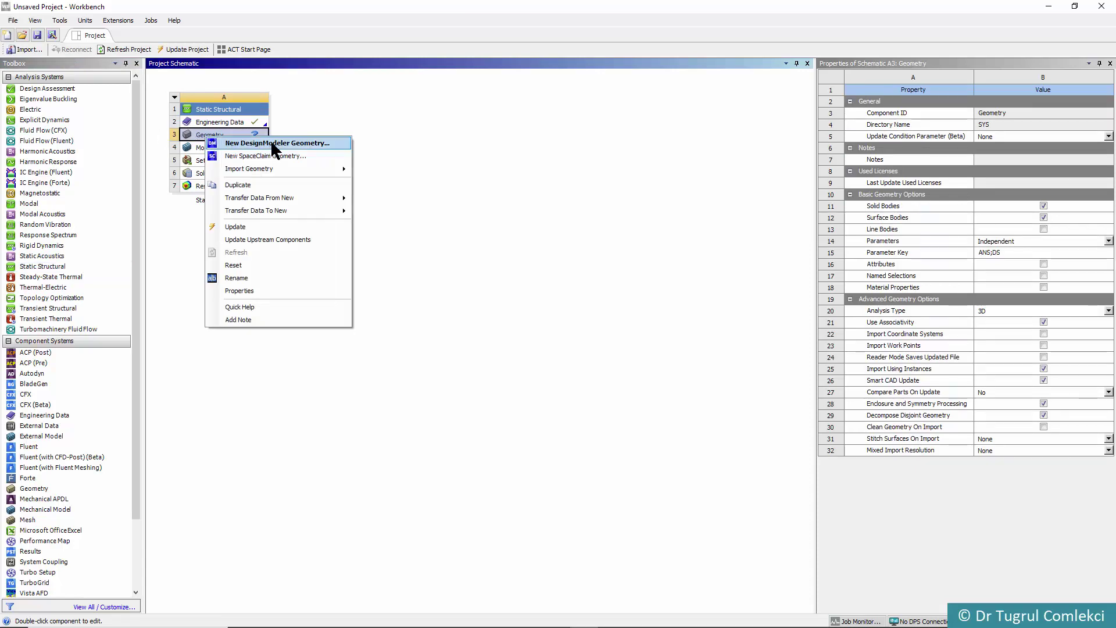
Step: Set the analysis type of the Static Structural system's geometry to 2D
{"action": "left_click", "coordinate": [406, 145]}
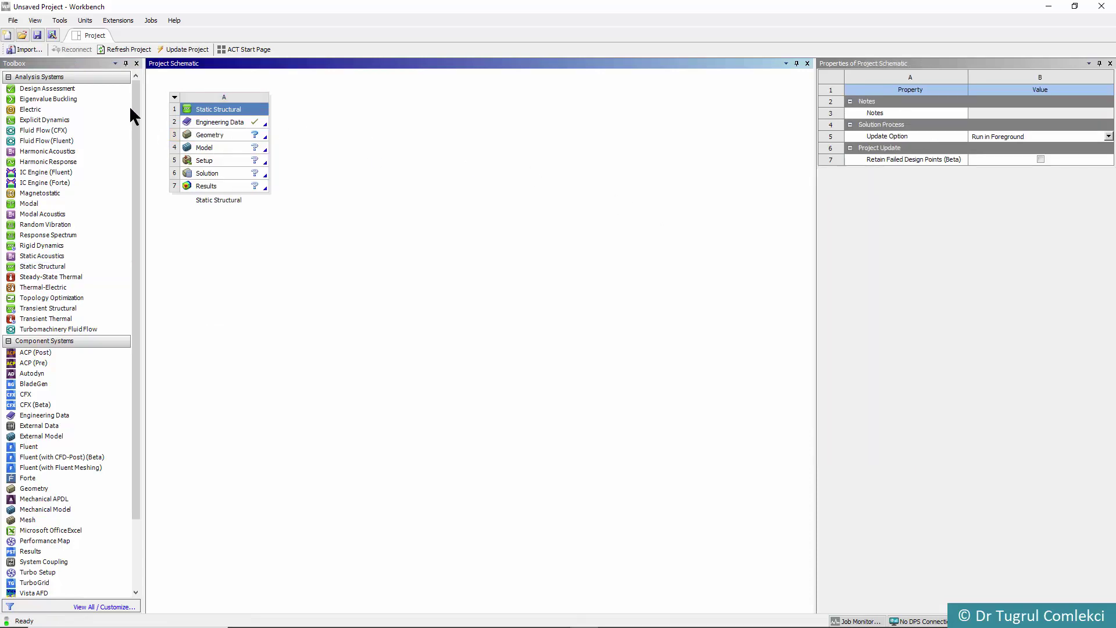
{"action": "left_click", "coordinate": [207, 136]}
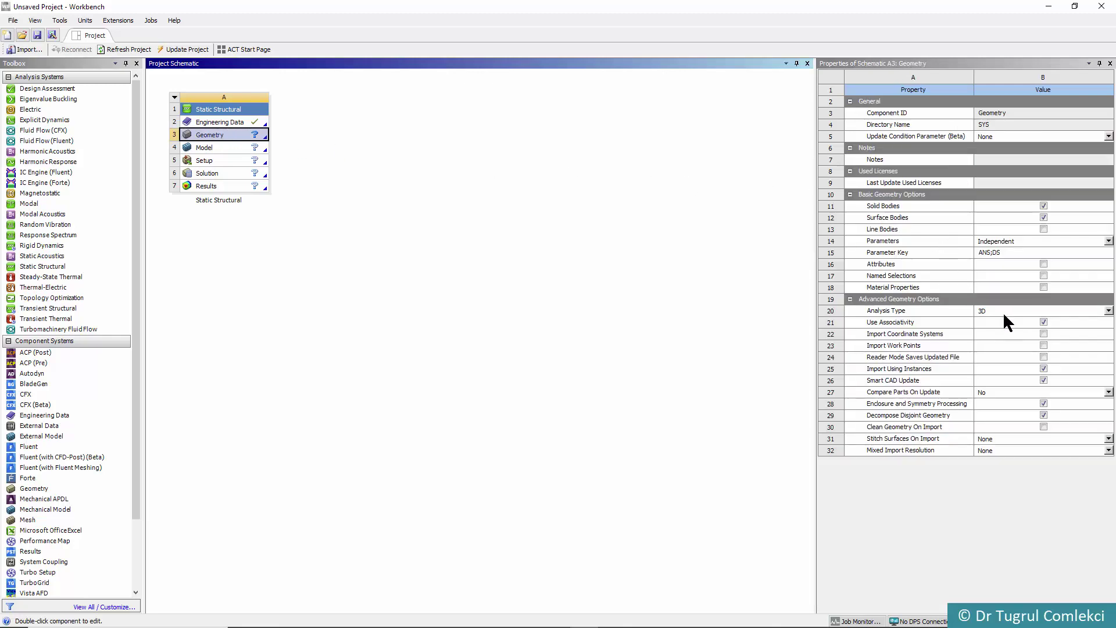
{"action": "left_click", "coordinate": [984, 312]}
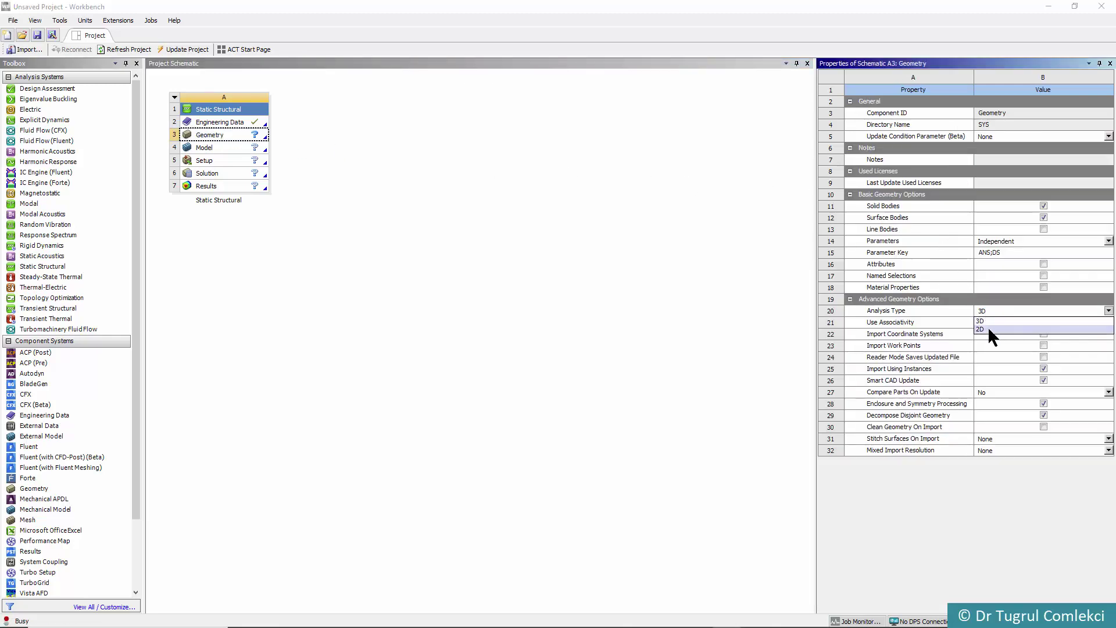
{"action": "left_click", "coordinate": [988, 328]}
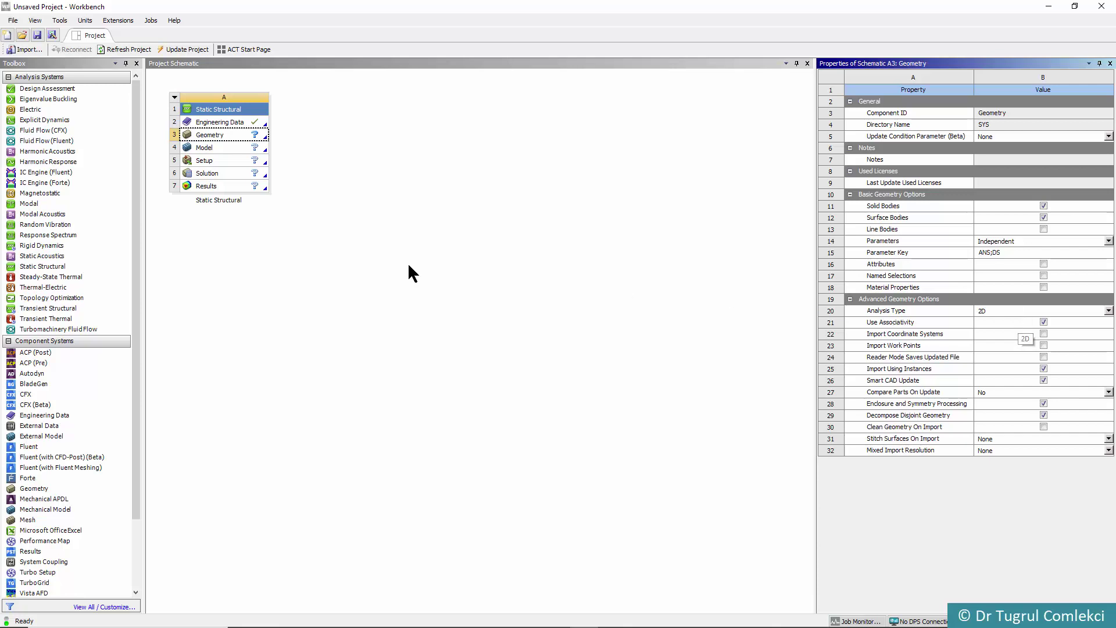
Step: Start a new DesignModeler geometry for the Static Structural system
{"action": "left_click", "coordinate": [220, 136]}
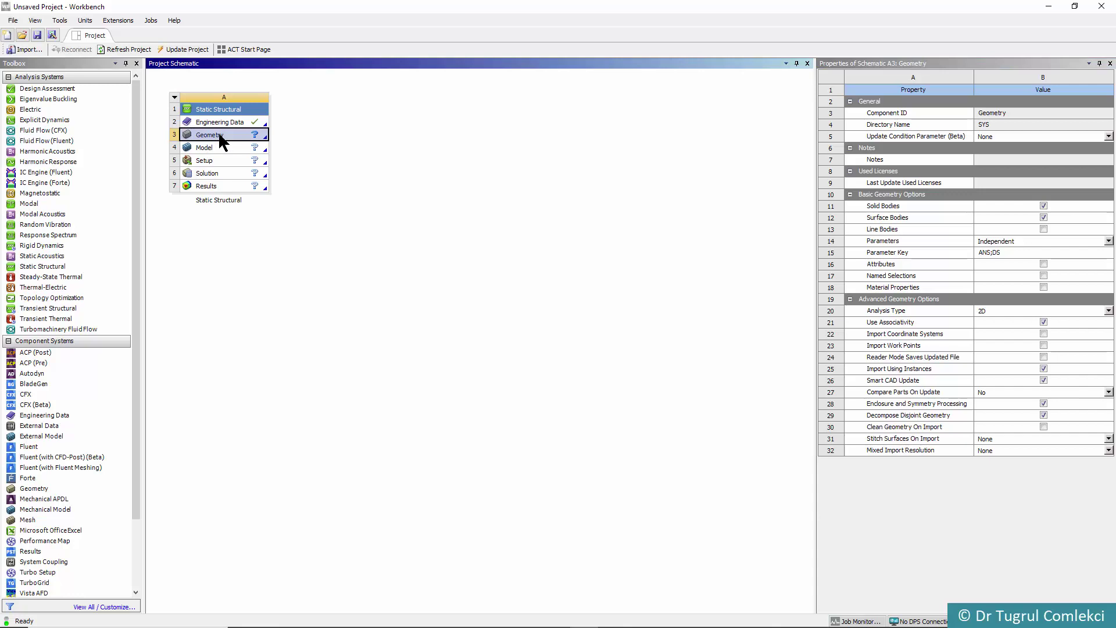
{"action": "right_click", "coordinate": [219, 136]}
{"action": "left_click", "coordinate": [248, 143]}
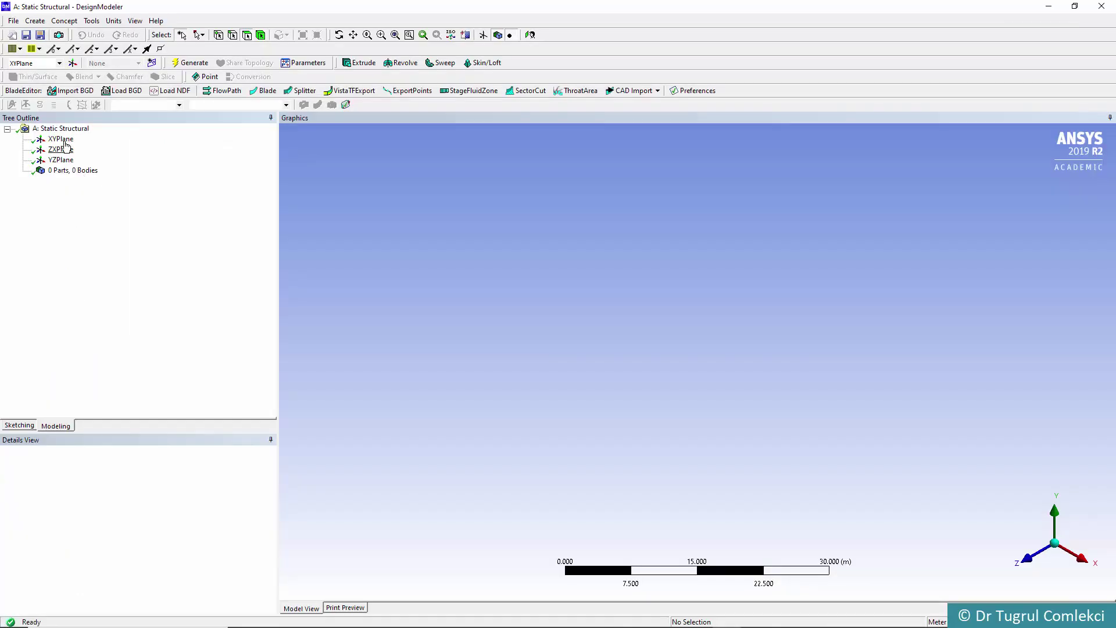
Step: Select the XYPlane, set the length unit to millimetres and view the plane face-on
{"action": "left_click", "coordinate": [65, 141]}
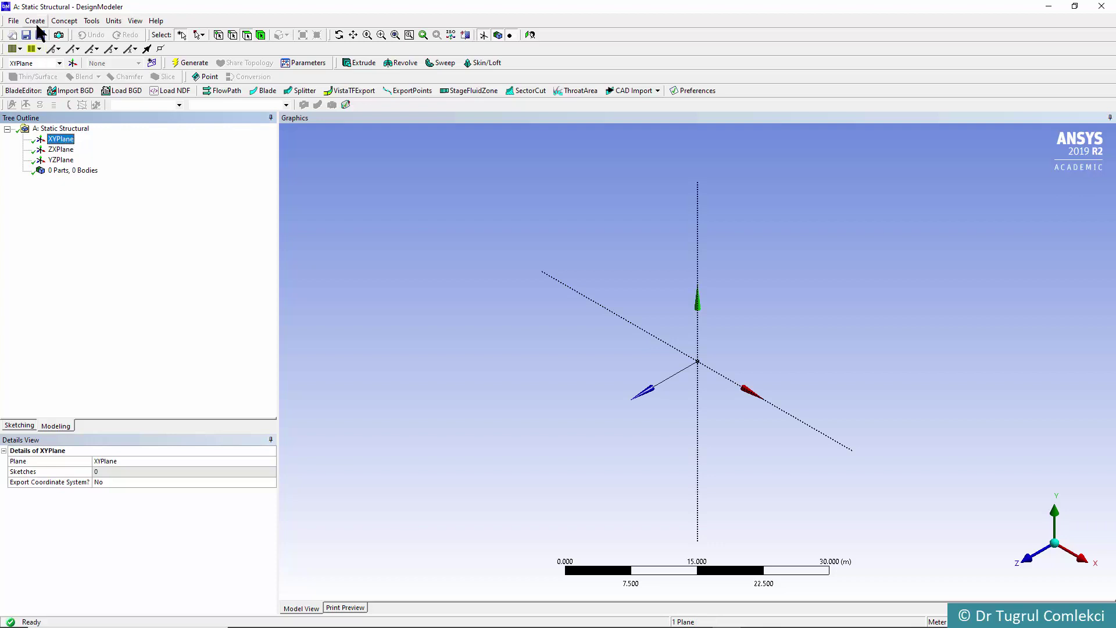
{"action": "left_click", "coordinate": [111, 25]}
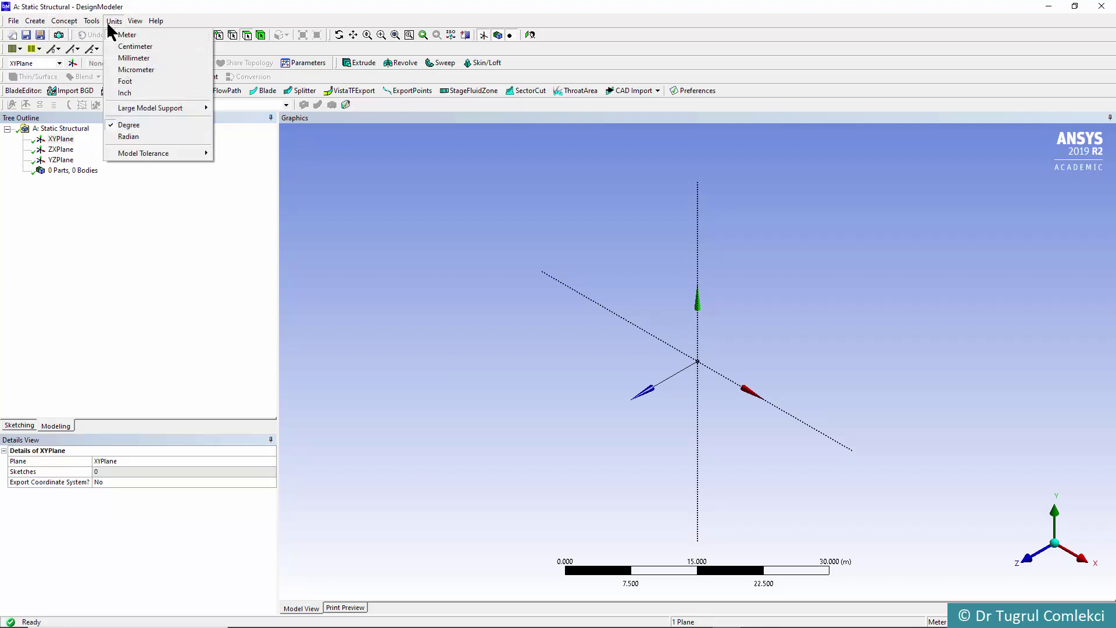
{"action": "left_click", "coordinate": [124, 58]}
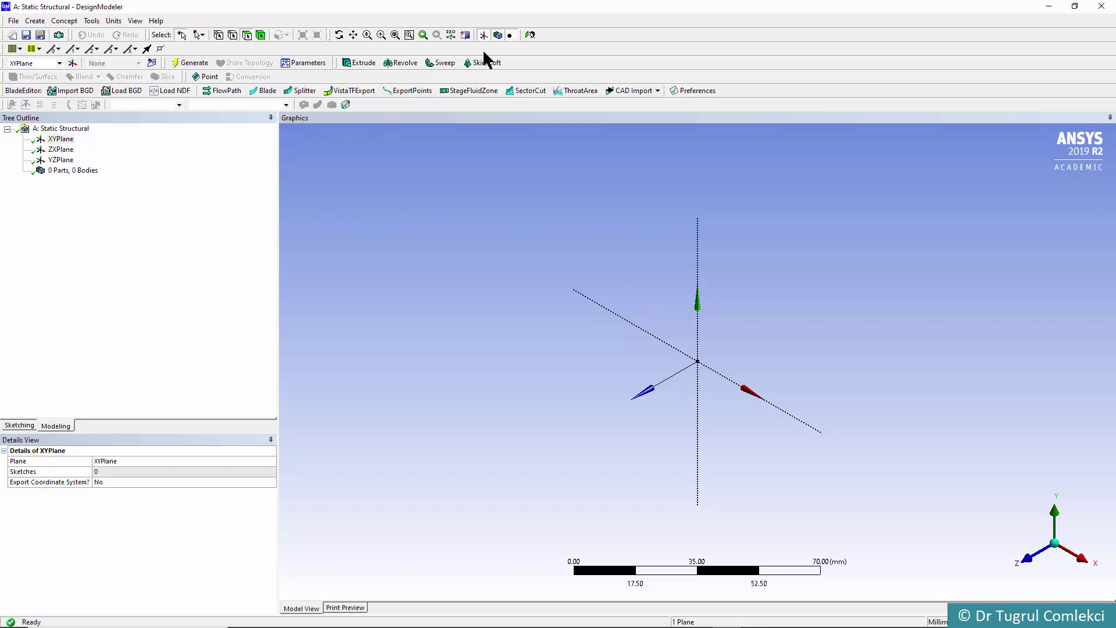
{"action": "left_click", "coordinate": [530, 35]}
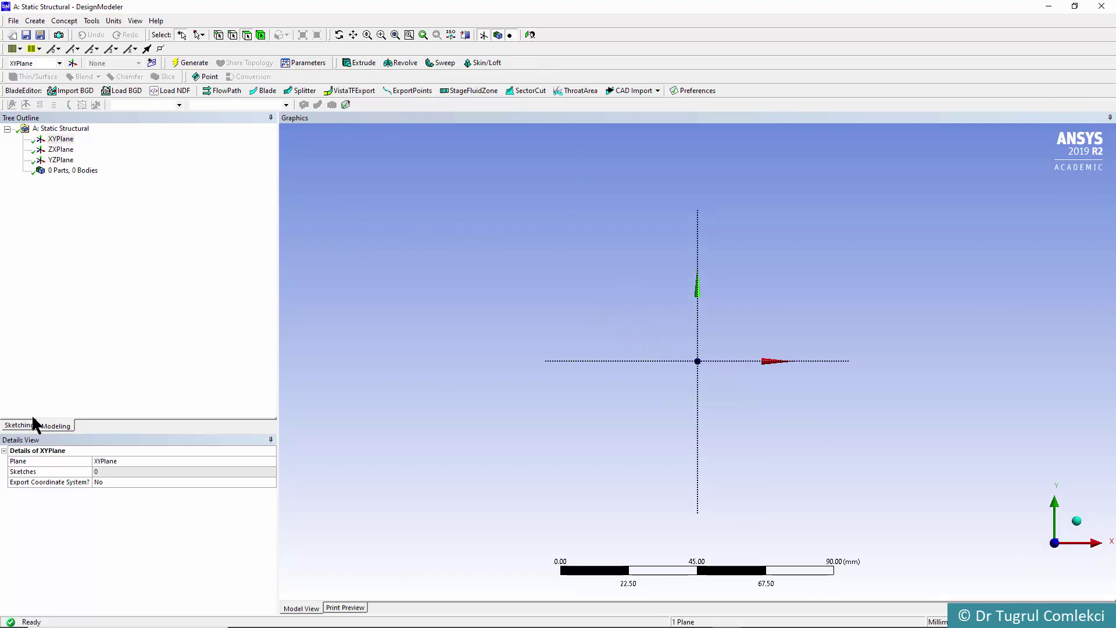
Step: Sketch two concentric quarter-circle arcs centred on the origin from the X axis to the Y axis, with radii of about 32 mm and 46 mm
{"action": "left_click", "coordinate": [19, 426]}
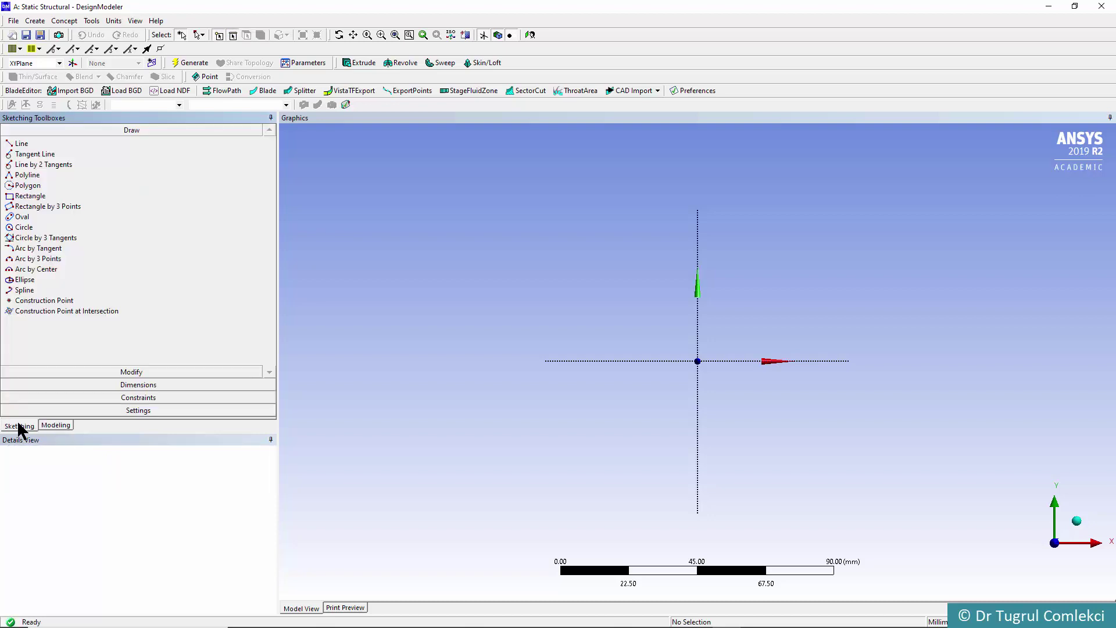
{"action": "left_click", "coordinate": [39, 269]}
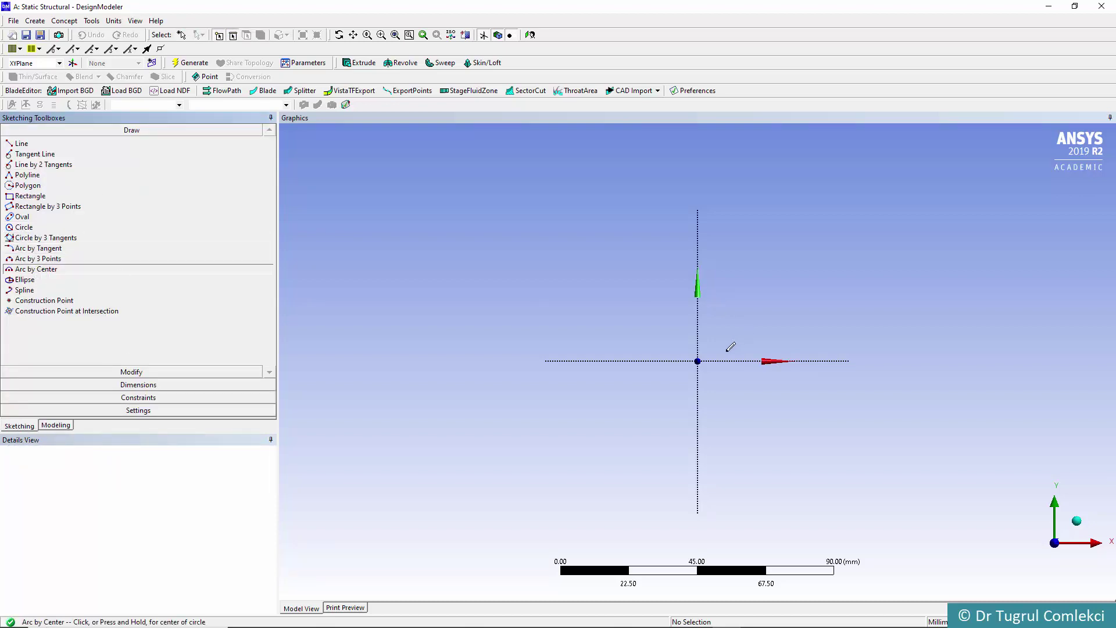
{"action": "left_click", "coordinate": [698, 360]}
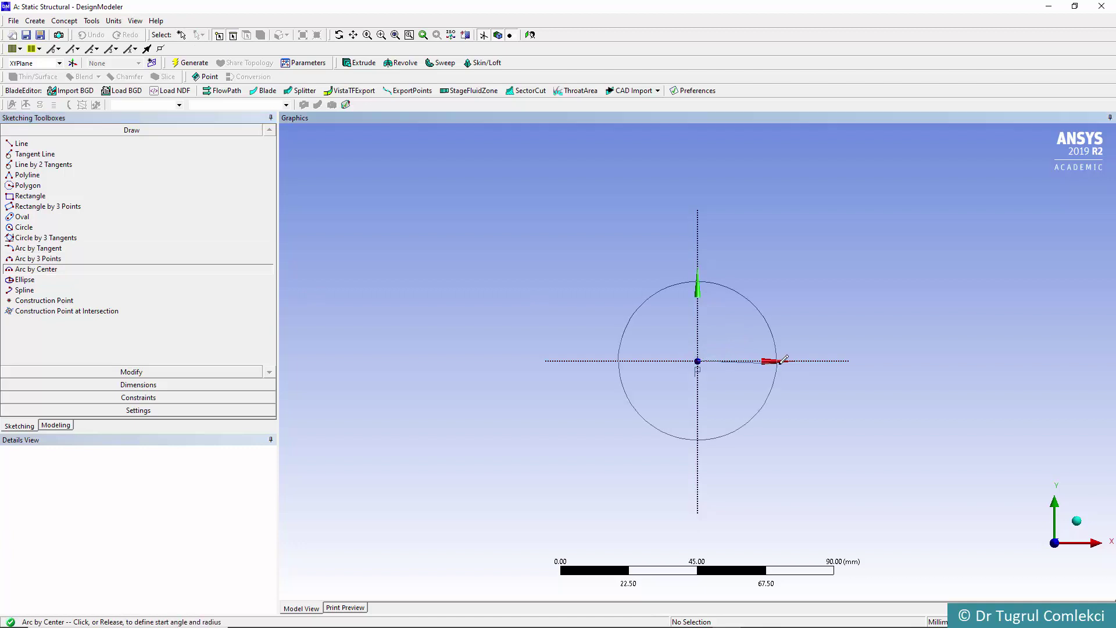
{"action": "left_click", "coordinate": [793, 361]}
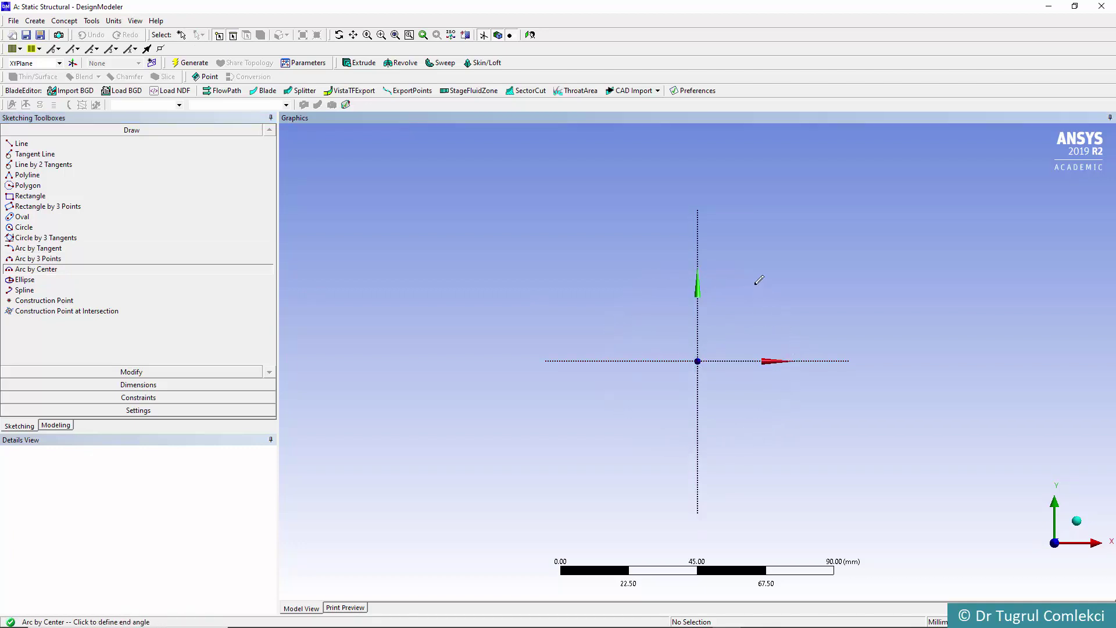
{"action": "left_click", "coordinate": [699, 259]}
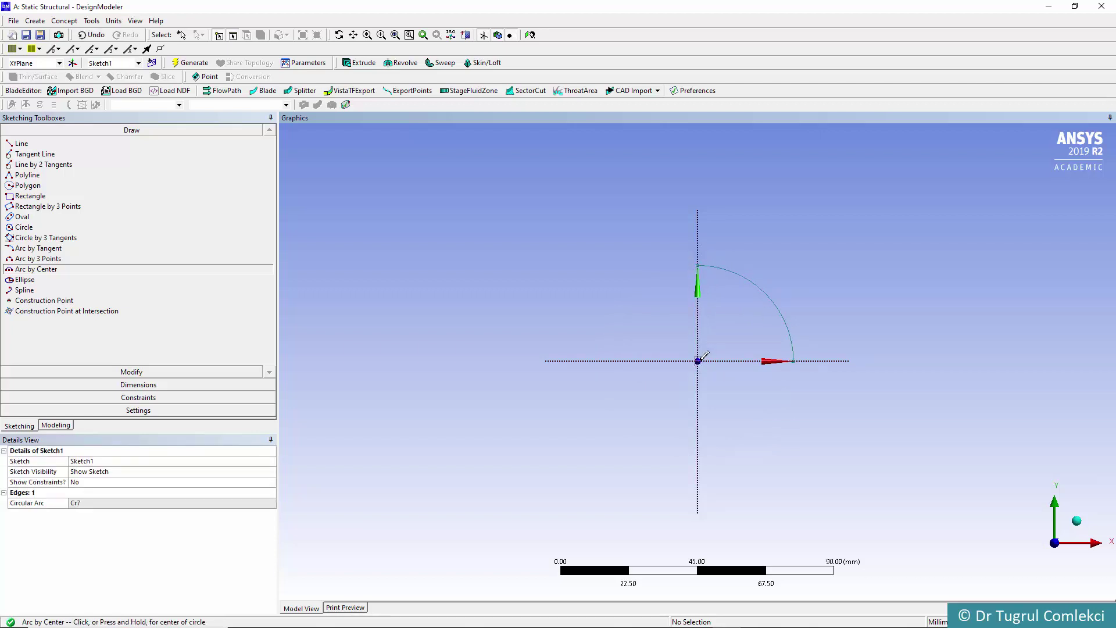
{"action": "left_click", "coordinate": [698, 360]}
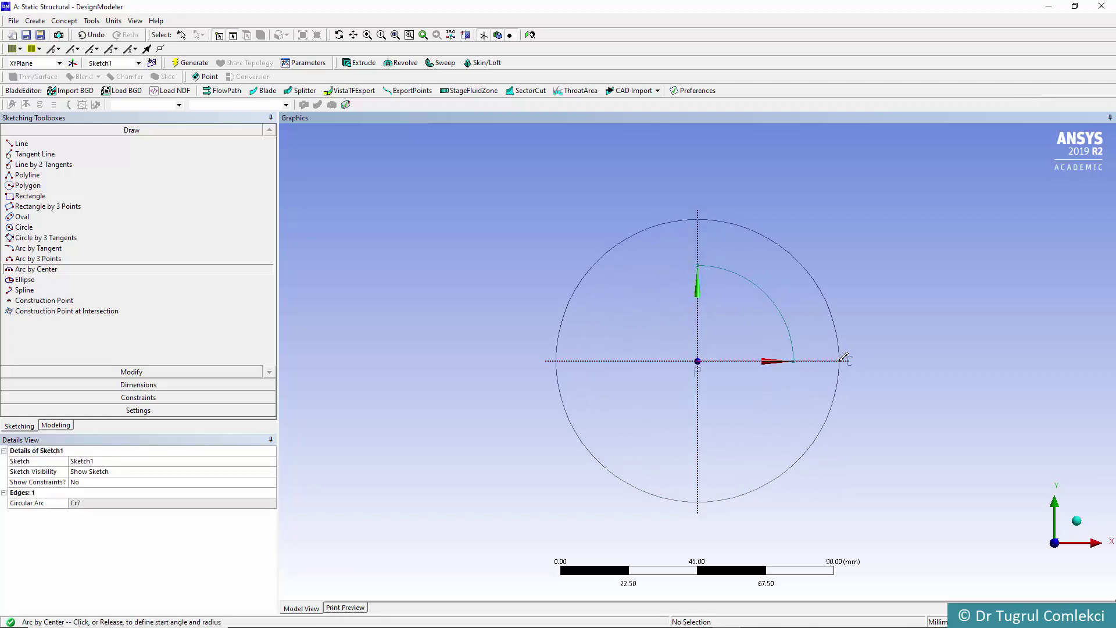
{"action": "left_click", "coordinate": [842, 360]}
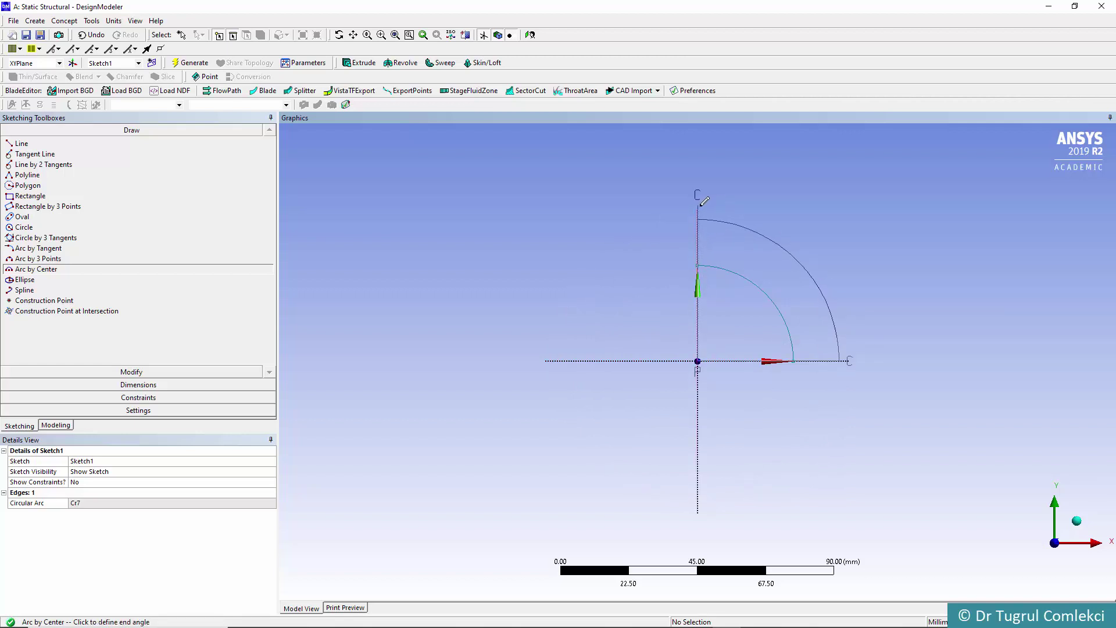
{"action": "left_click", "coordinate": [704, 201]}
Step: Close the quarter-ring profile with straight lines joining the arc ends along the X axis and along the Y axis
{"action": "left_click", "coordinate": [25, 146]}
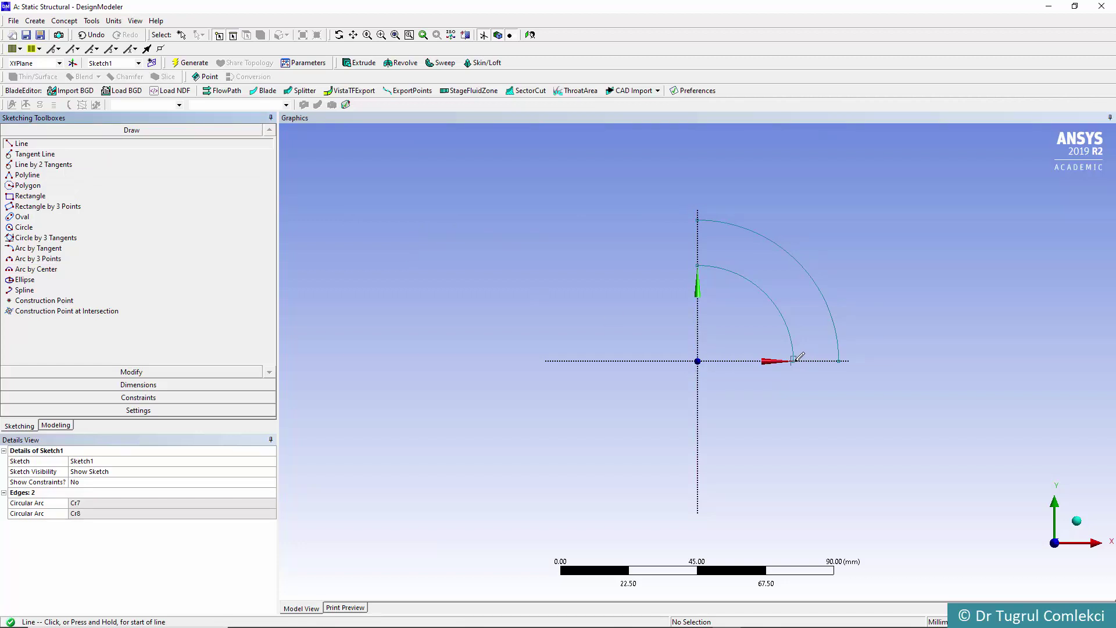
{"action": "left_click", "coordinate": [794, 360]}
{"action": "left_click", "coordinate": [839, 359]}
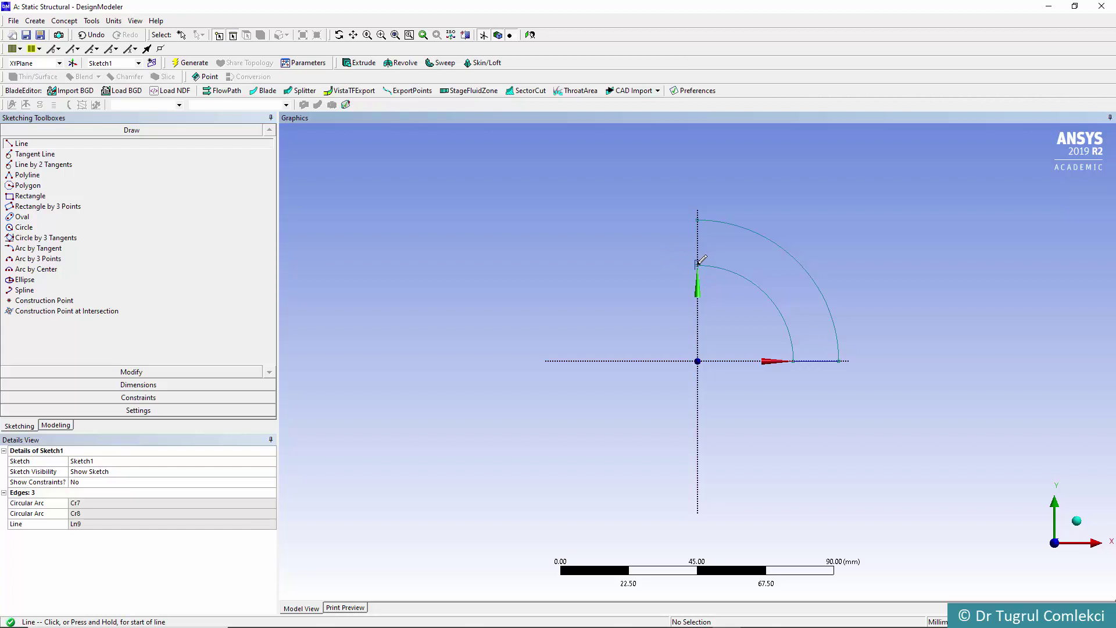
{"action": "left_click", "coordinate": [697, 263]}
{"action": "left_click", "coordinate": [698, 219]}
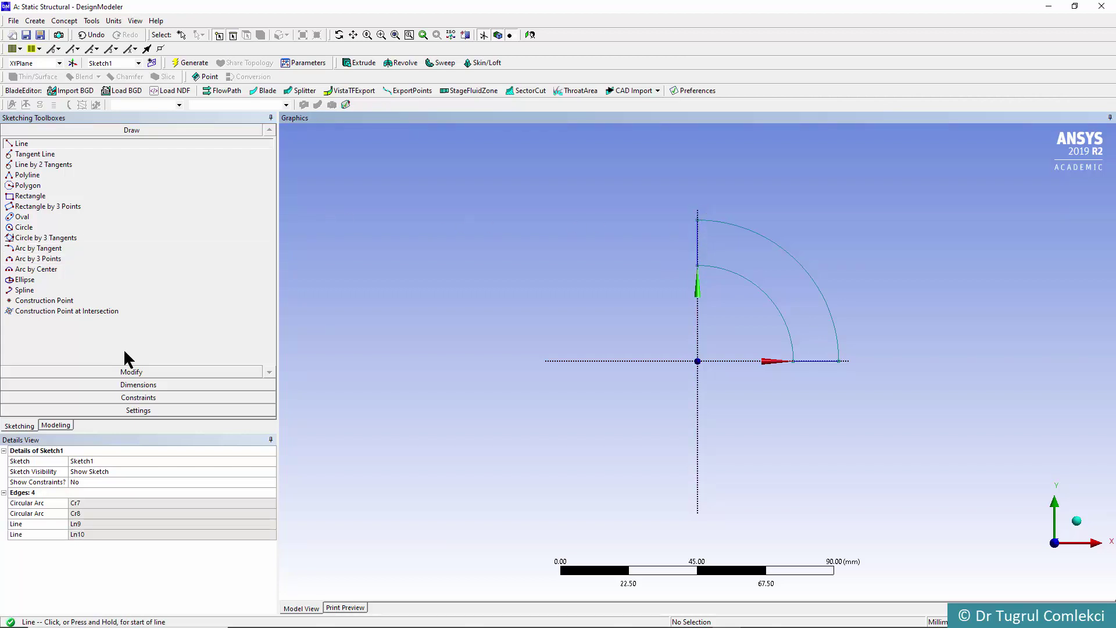
Step: Add radius dimensions to the inner arc and the outer arc
{"action": "left_click", "coordinate": [129, 385]}
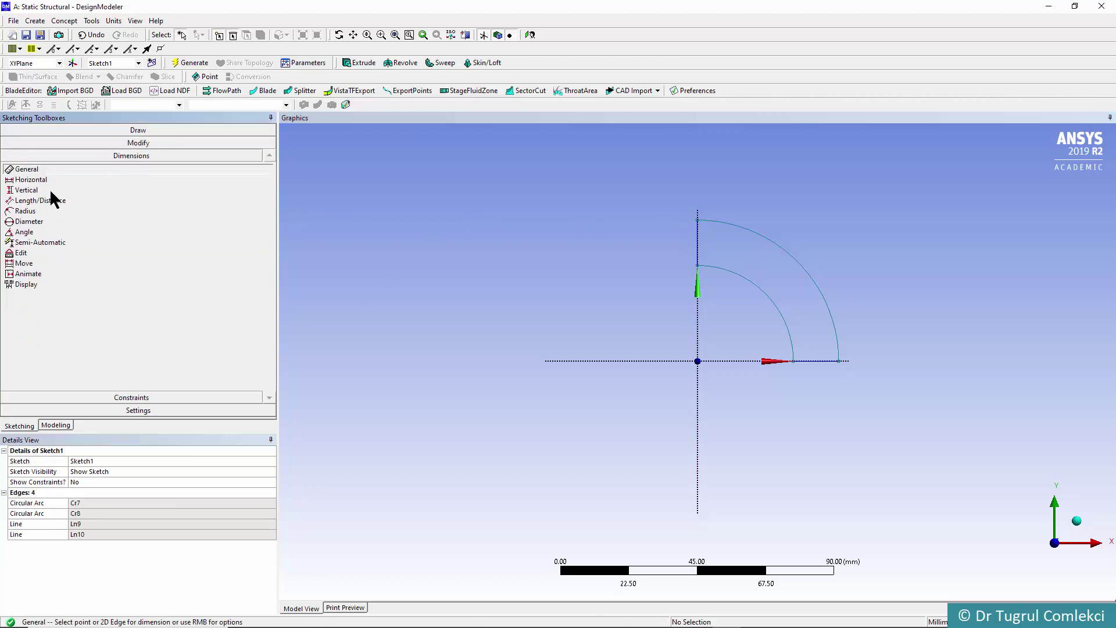
{"action": "left_click", "coordinate": [32, 211]}
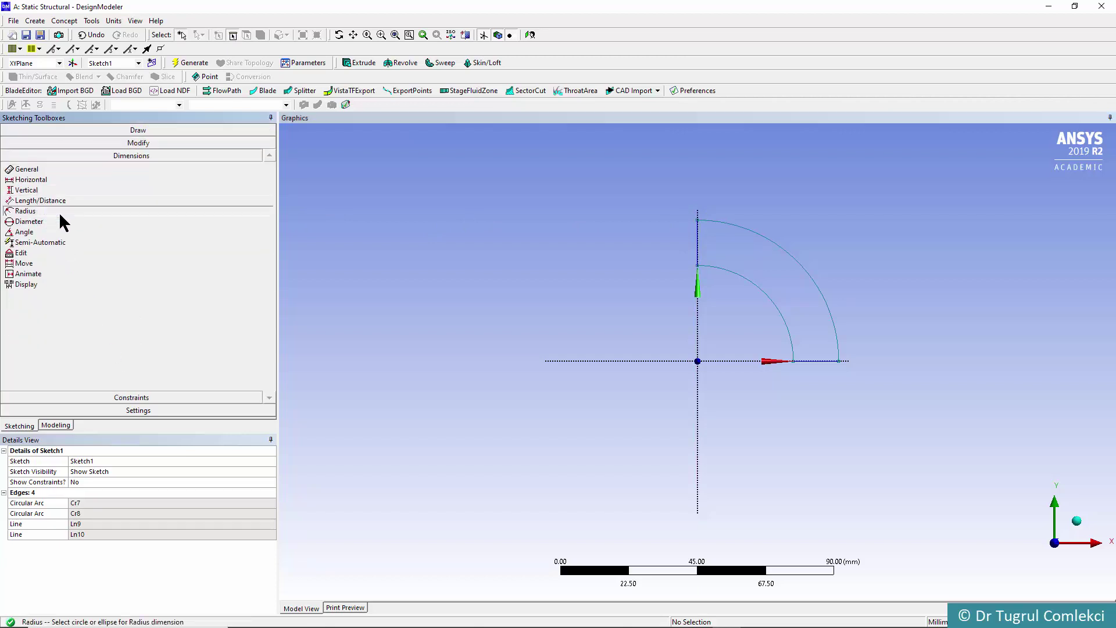
{"action": "left_click", "coordinate": [731, 275]}
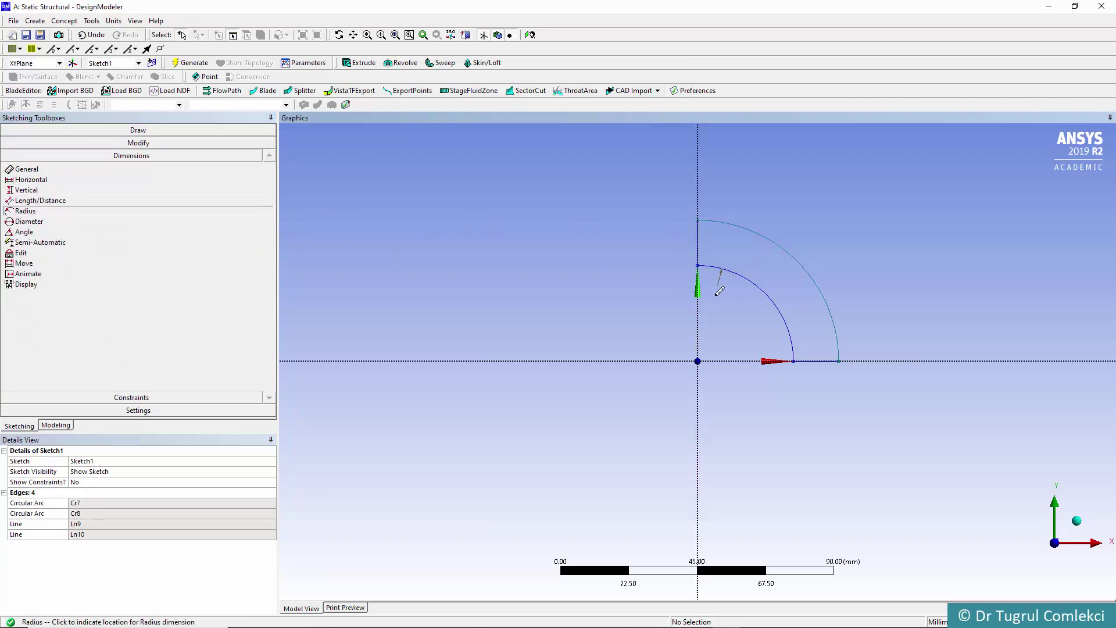
{"action": "left_click", "coordinate": [714, 294]}
{"action": "left_click", "coordinate": [813, 282]}
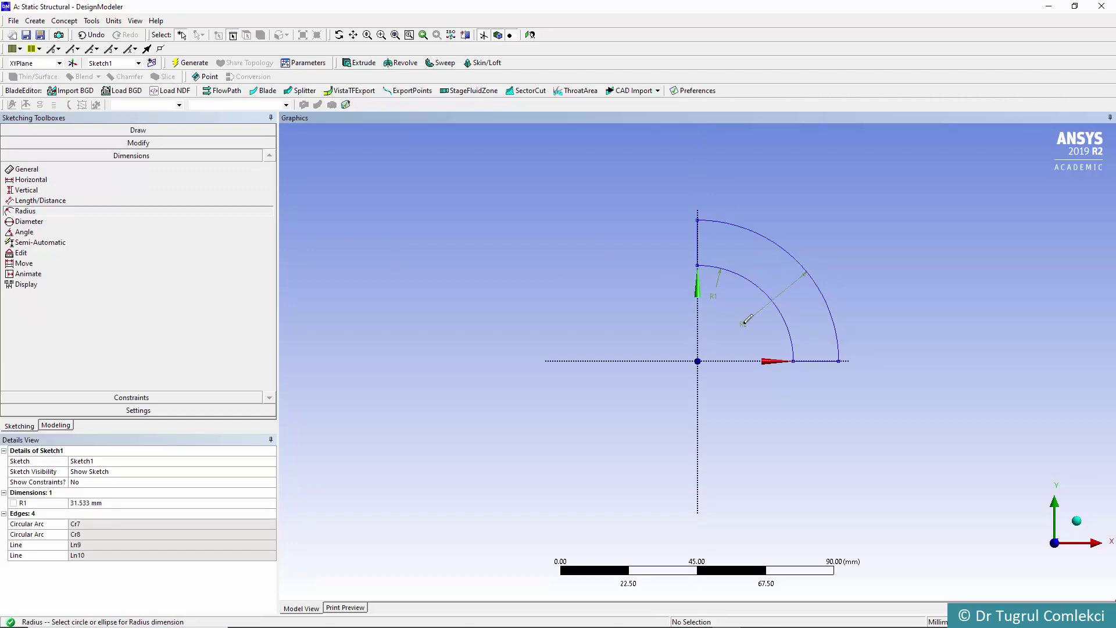
{"action": "left_click", "coordinate": [743, 318]}
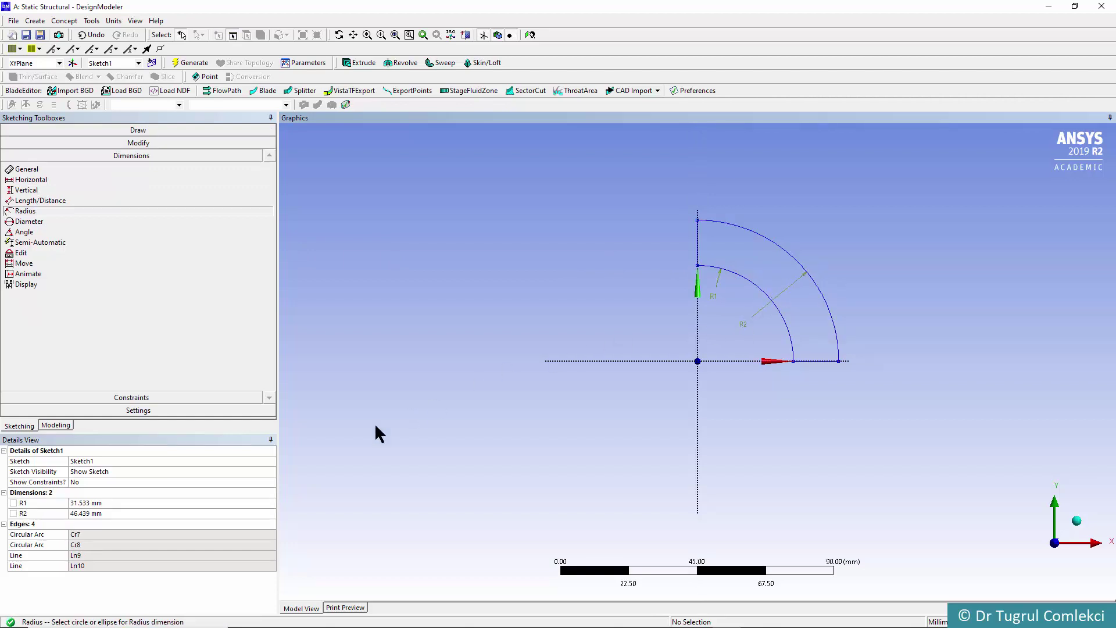
Step: Set the outer arc's radius to 200 mm and the inner arc's radius to 100 mm
{"action": "left_click", "coordinate": [86, 513]}
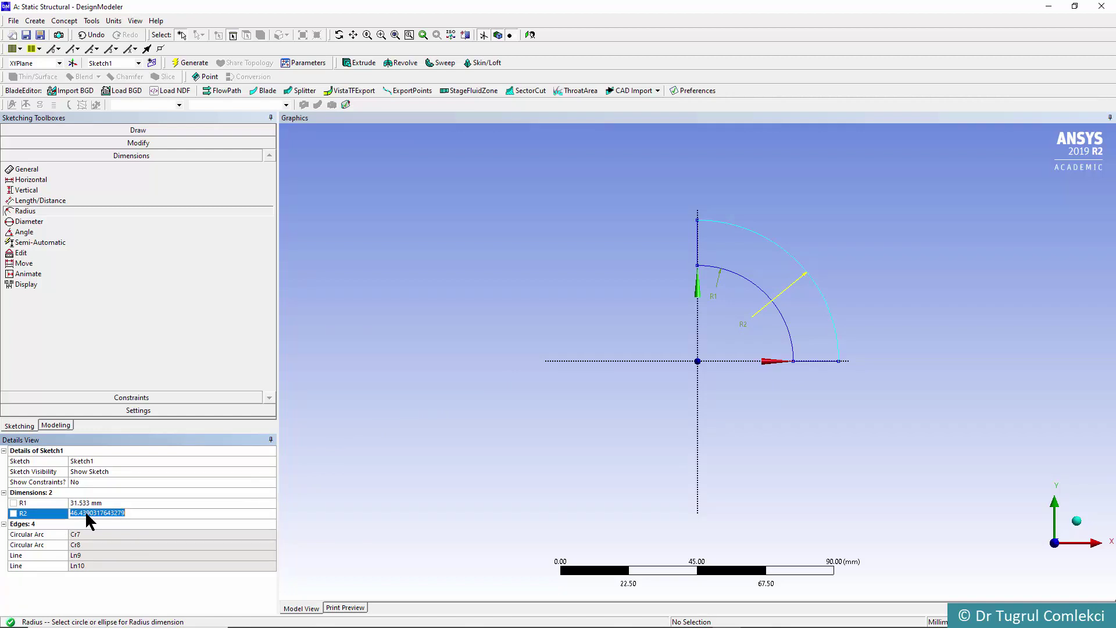
{"action": "type", "text": "200"}
{"action": "key", "text": "Return"}
{"action": "left_click", "coordinate": [100, 501]}
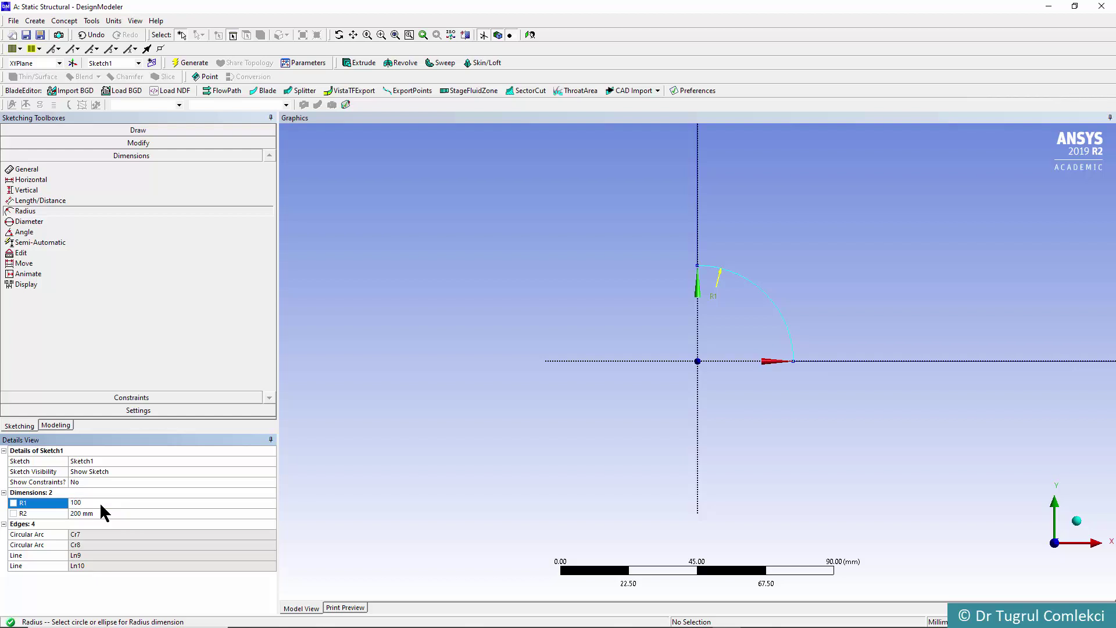
{"action": "key", "text": "Return"}
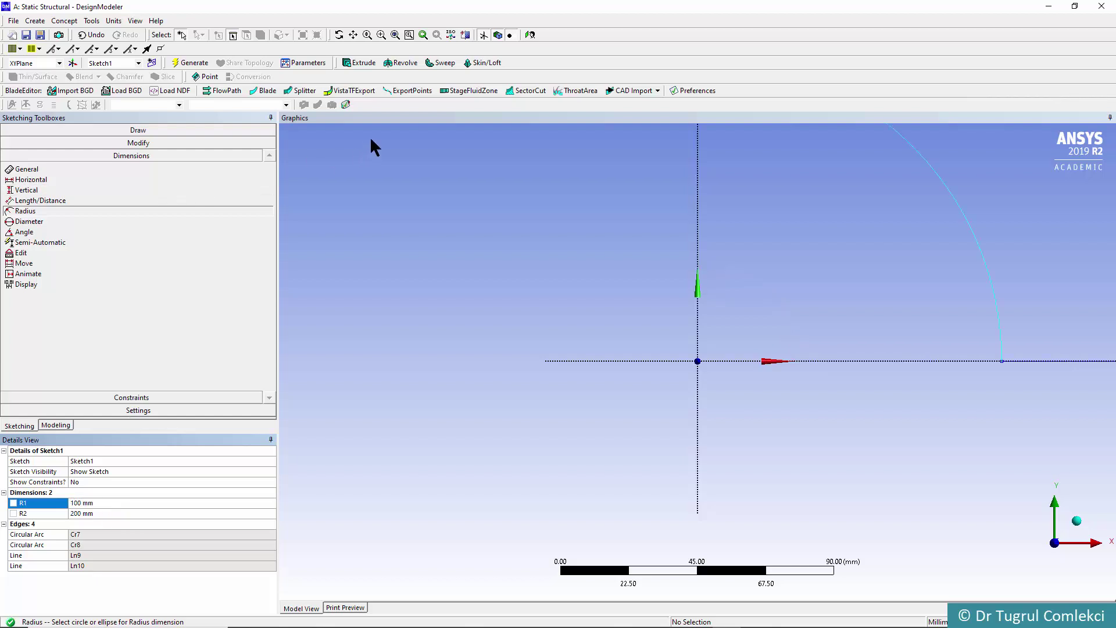
{"action": "left_click", "coordinate": [396, 35]}
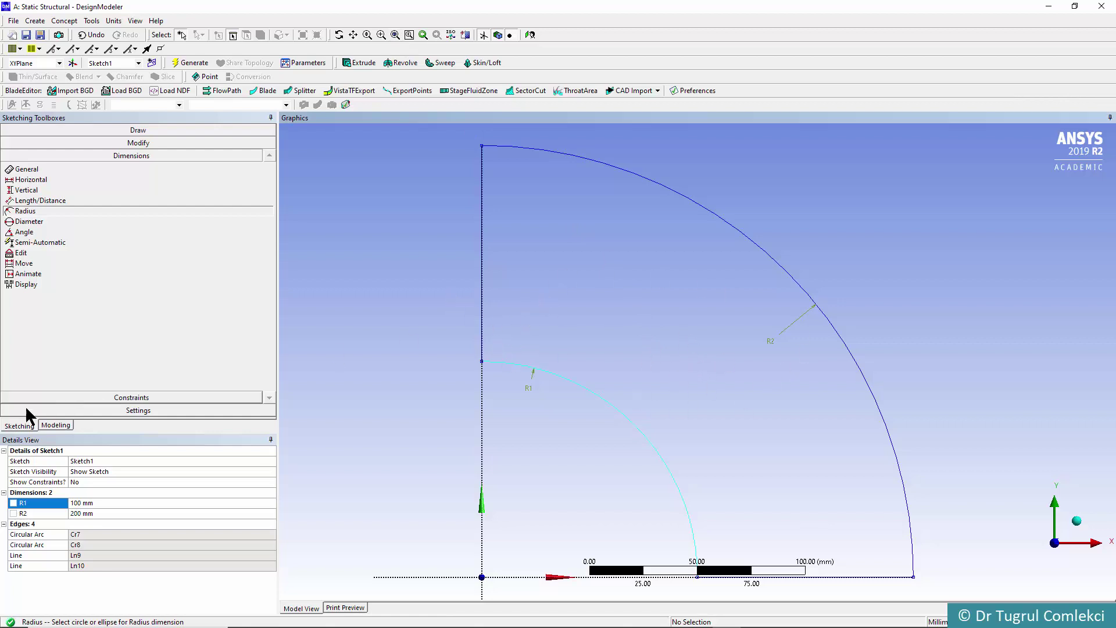
Step: Generate a surface body from the quarter-ring sketch on the XYPlane using Surfaces From Sketches with Add Material
{"action": "left_click", "coordinate": [58, 426]}
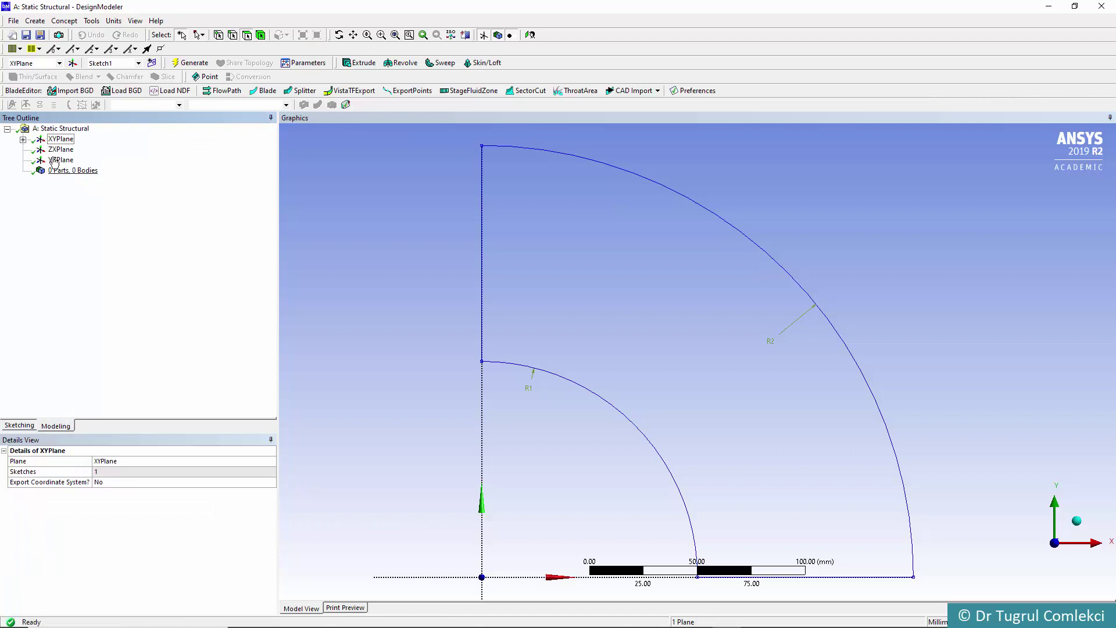
{"action": "left_click", "coordinate": [23, 140]}
{"action": "left_click", "coordinate": [75, 149]}
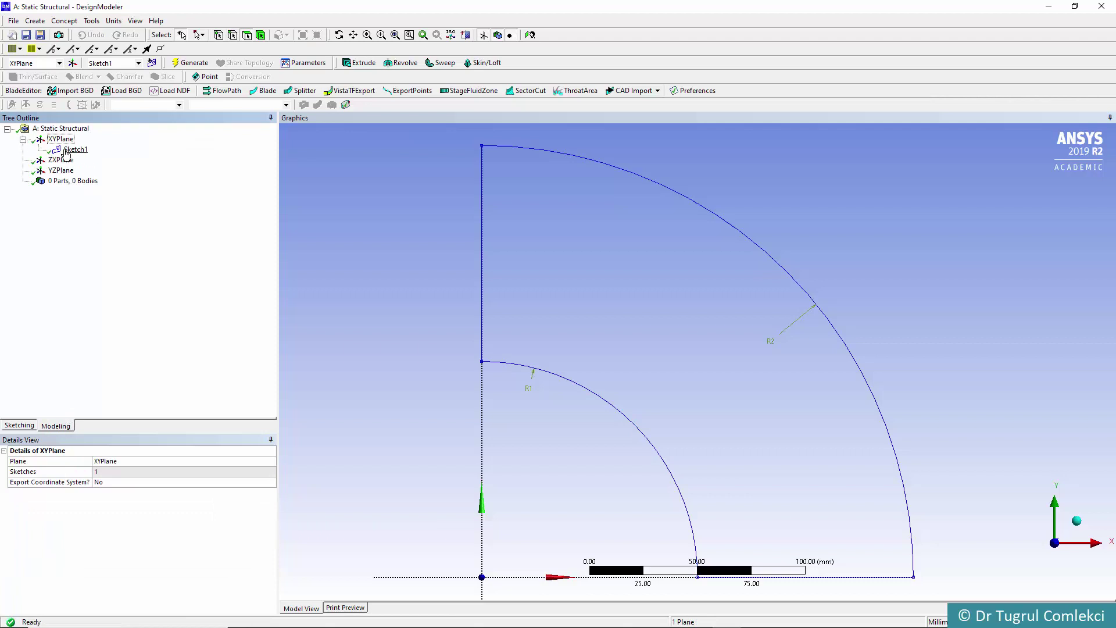
{"action": "left_click", "coordinate": [64, 21]}
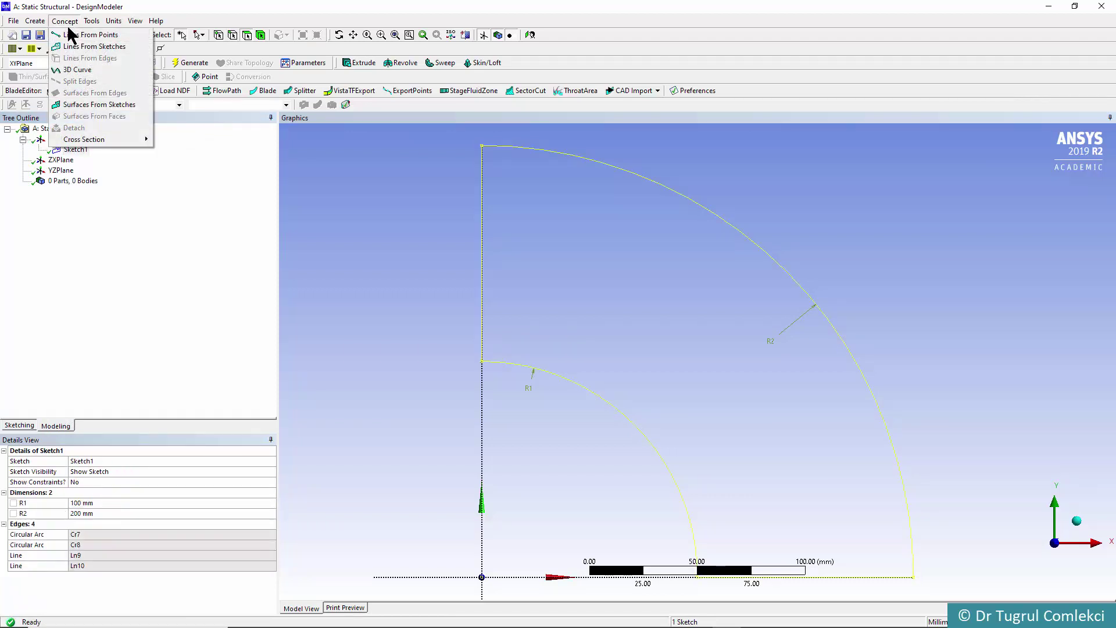
{"action": "left_click", "coordinate": [78, 104]}
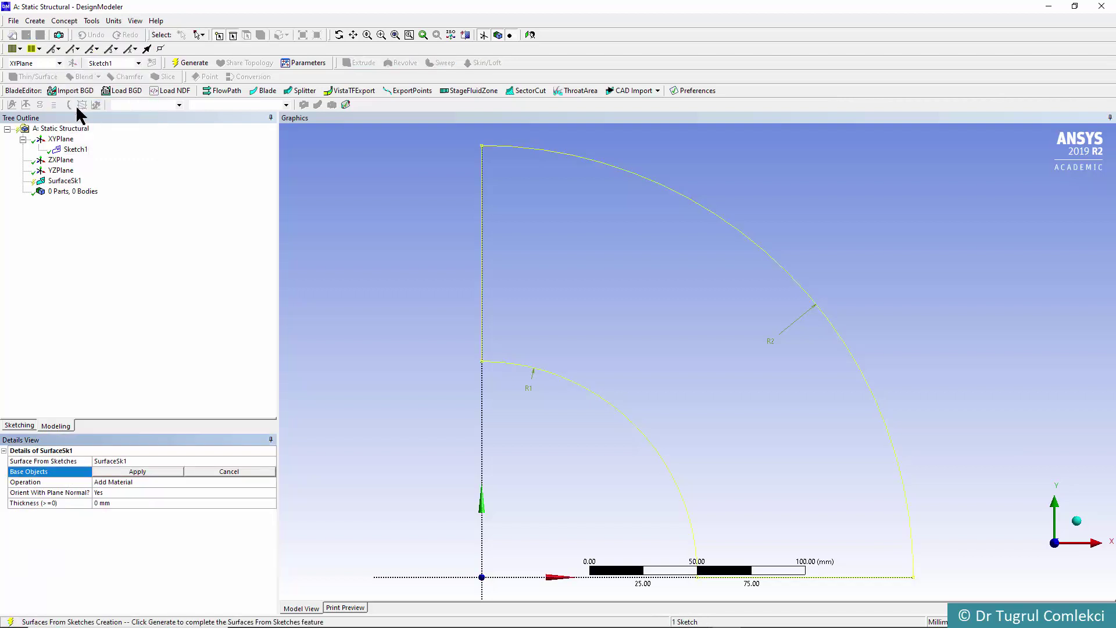
{"action": "left_click", "coordinate": [112, 472]}
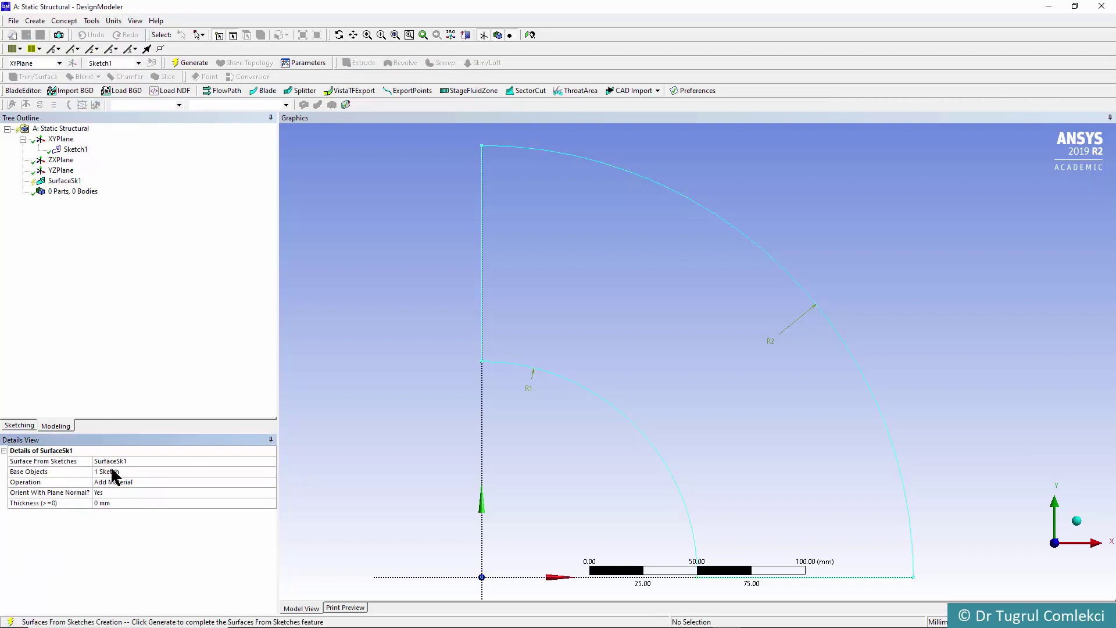
{"action": "left_click", "coordinate": [192, 63]}
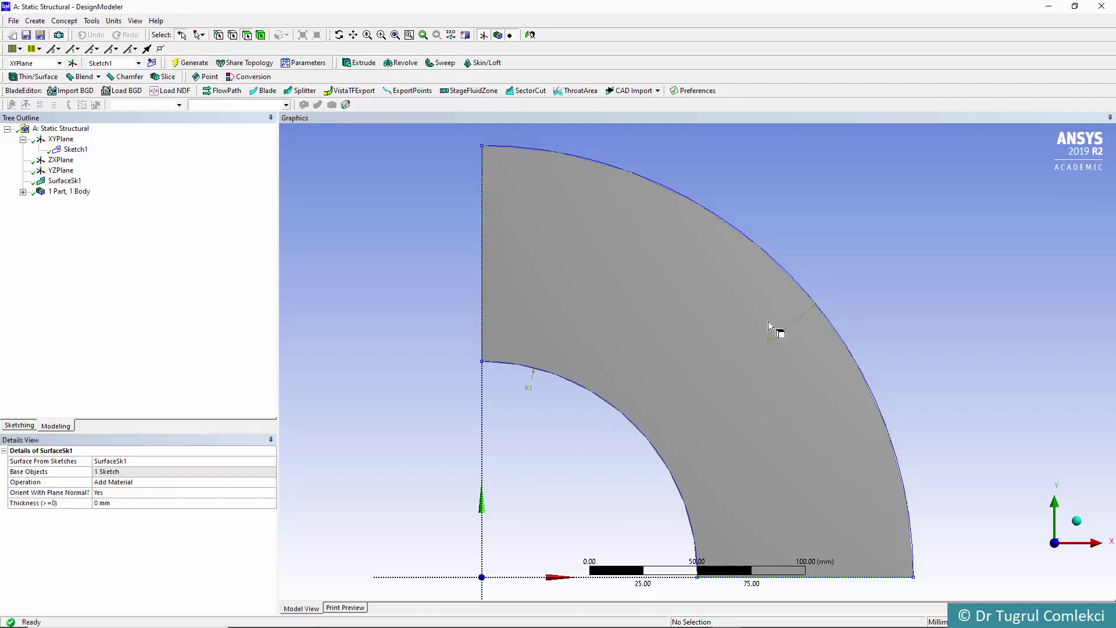
Step: Inspect the surface body under the part, and open the Static Structural system's Model cell for editing in Mechanical
{"action": "left_click", "coordinate": [22, 191]}
{"action": "left_click", "coordinate": [81, 202]}
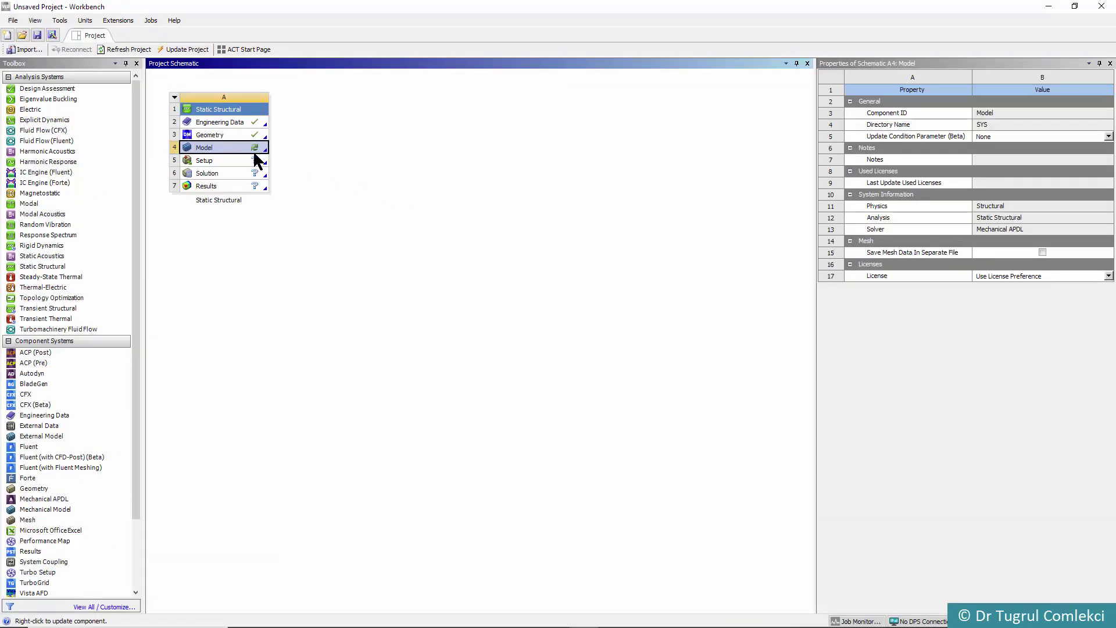
{"action": "right_click", "coordinate": [218, 146]}
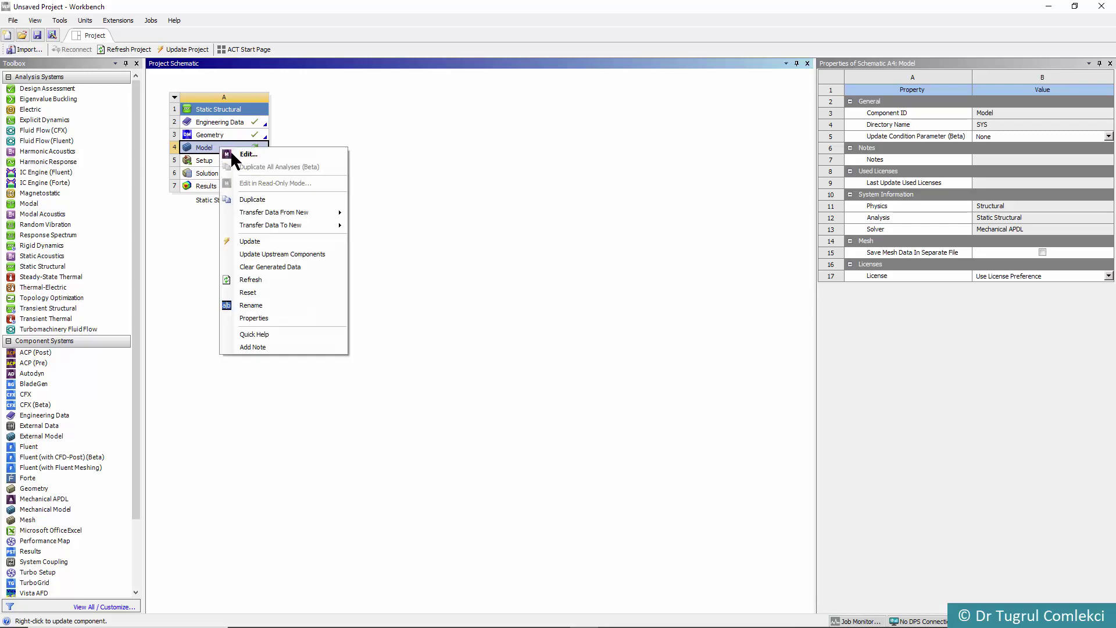
{"action": "left_click", "coordinate": [237, 155]}
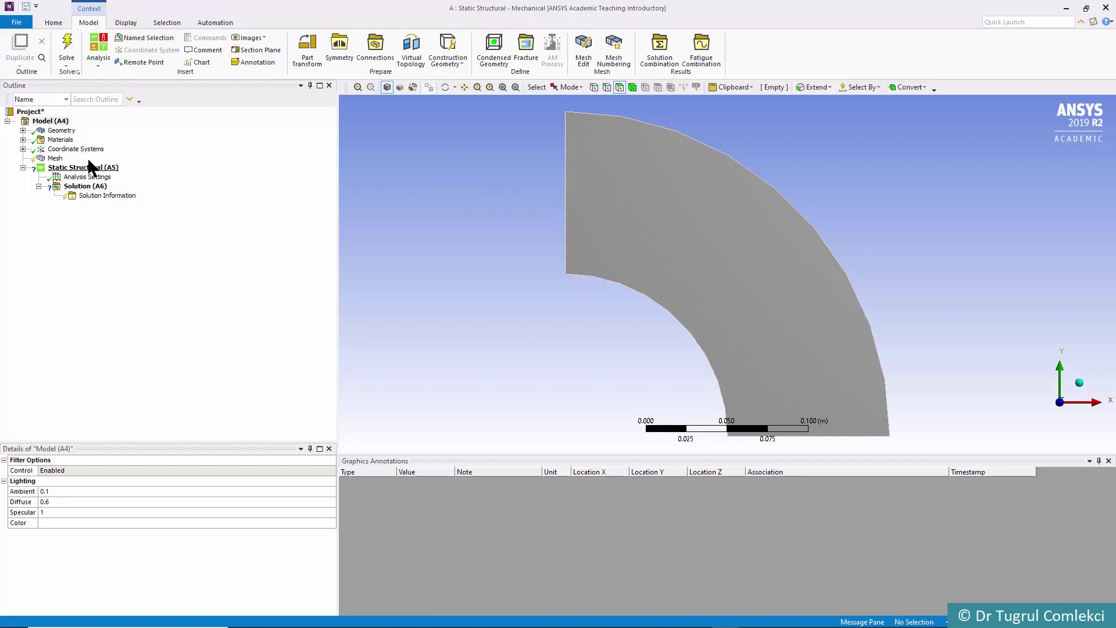
Step: Review the geometry's 2D settings, the surface body's properties and the materials available to the model
{"action": "left_click", "coordinate": [60, 130]}
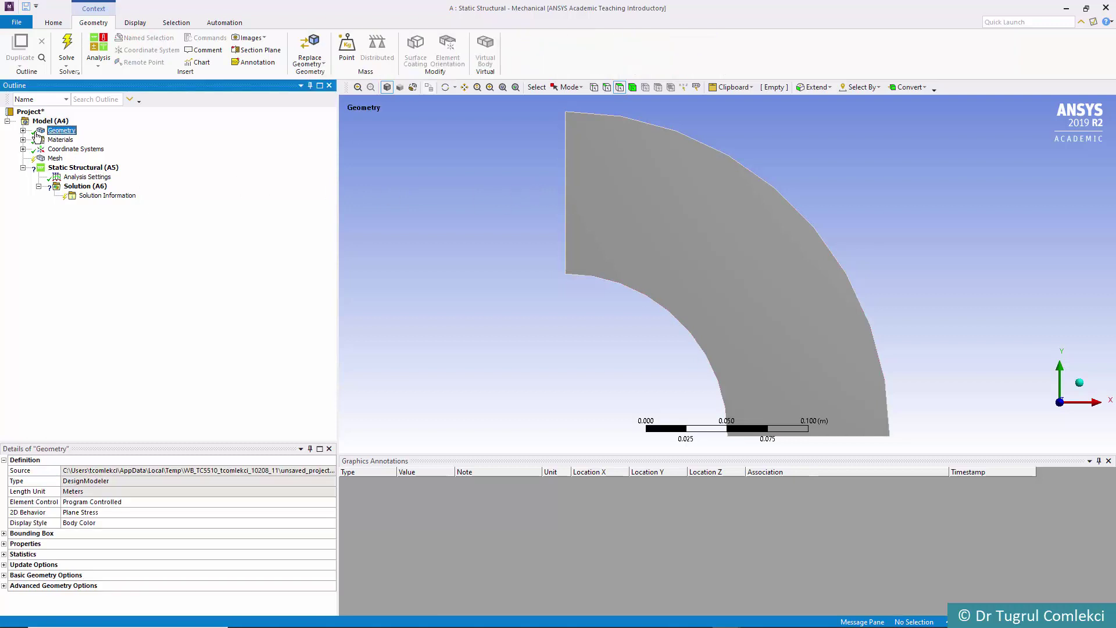
{"action": "left_click", "coordinate": [23, 130]}
{"action": "left_click", "coordinate": [82, 140]}
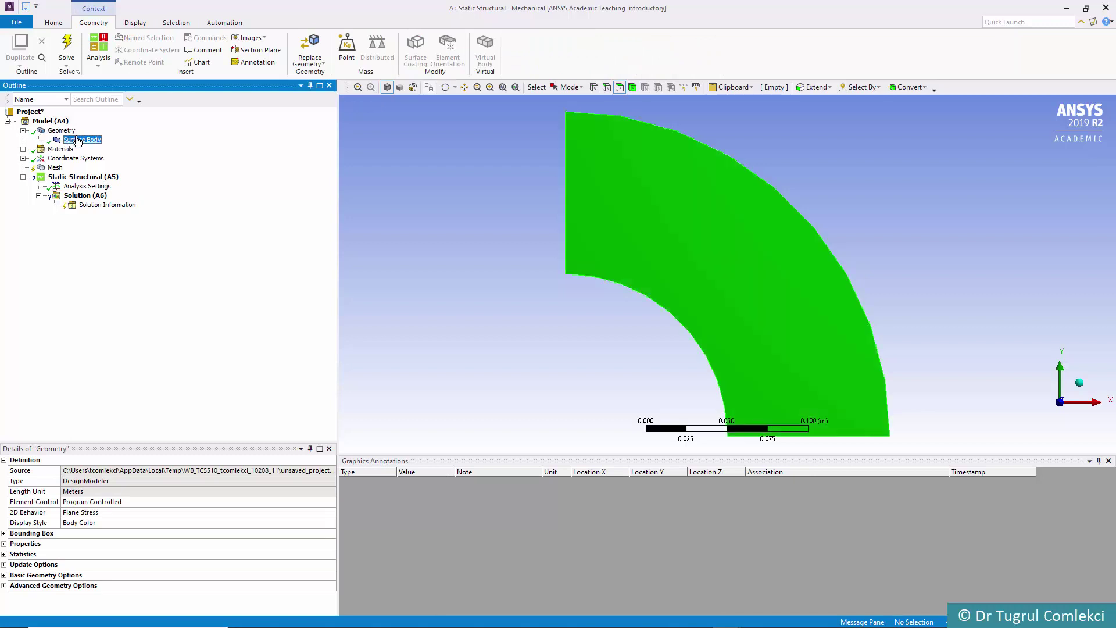
{"action": "left_click", "coordinate": [23, 149]}
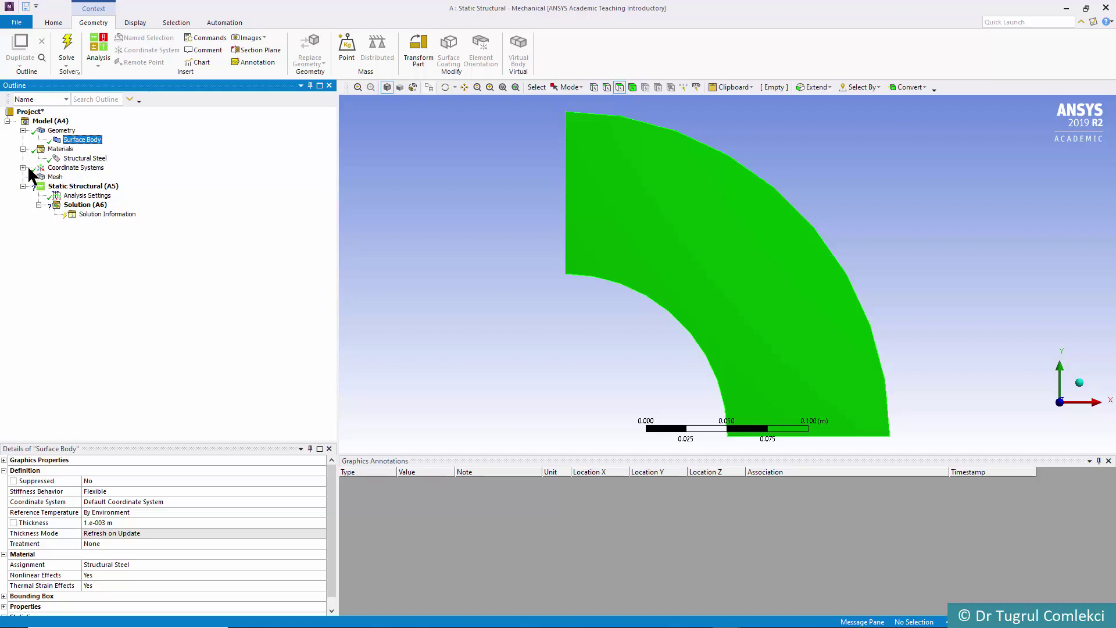
Step: Add a mesh sizing control scoped to the quarter-ring face
{"action": "left_click", "coordinate": [54, 177]}
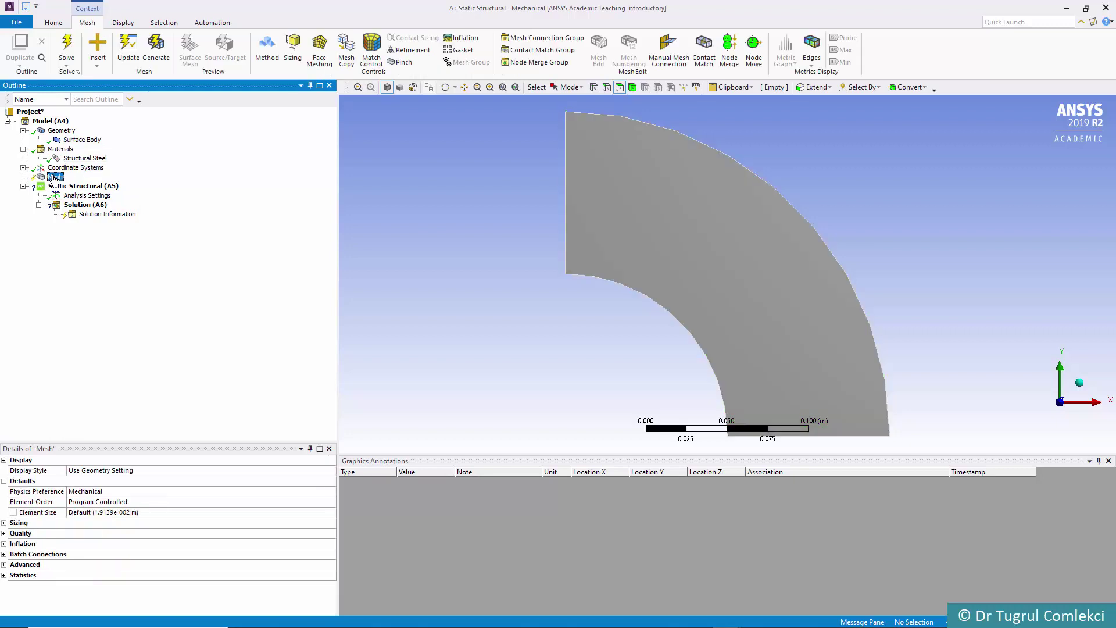
{"action": "left_click", "coordinate": [288, 53]}
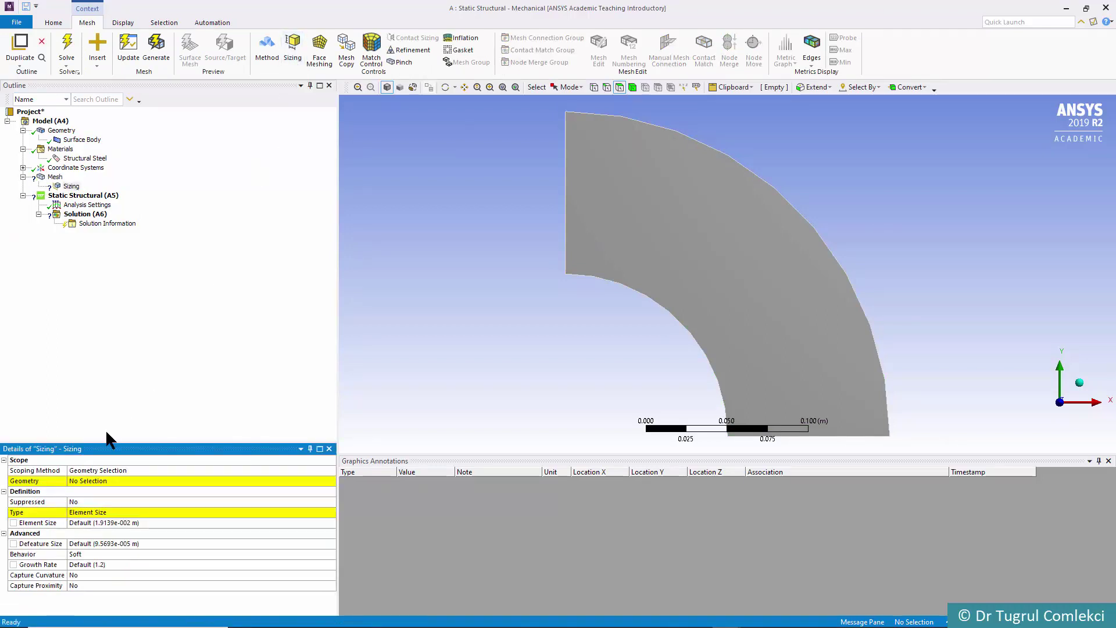
{"action": "left_click", "coordinate": [97, 479]}
{"action": "left_click", "coordinate": [708, 330]}
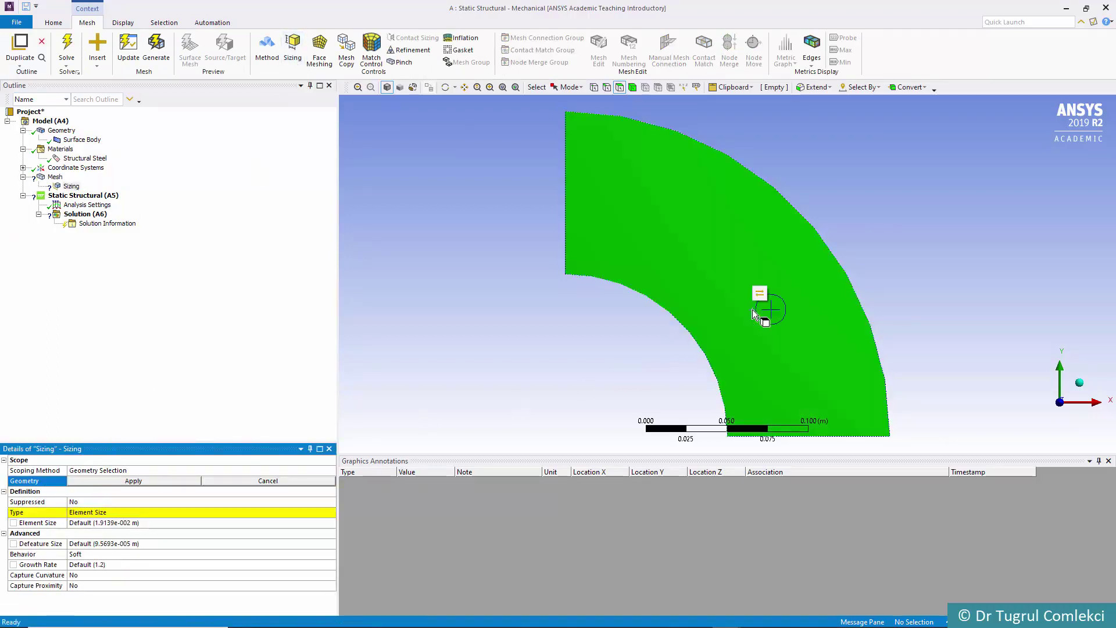
{"action": "left_click", "coordinate": [124, 479]}
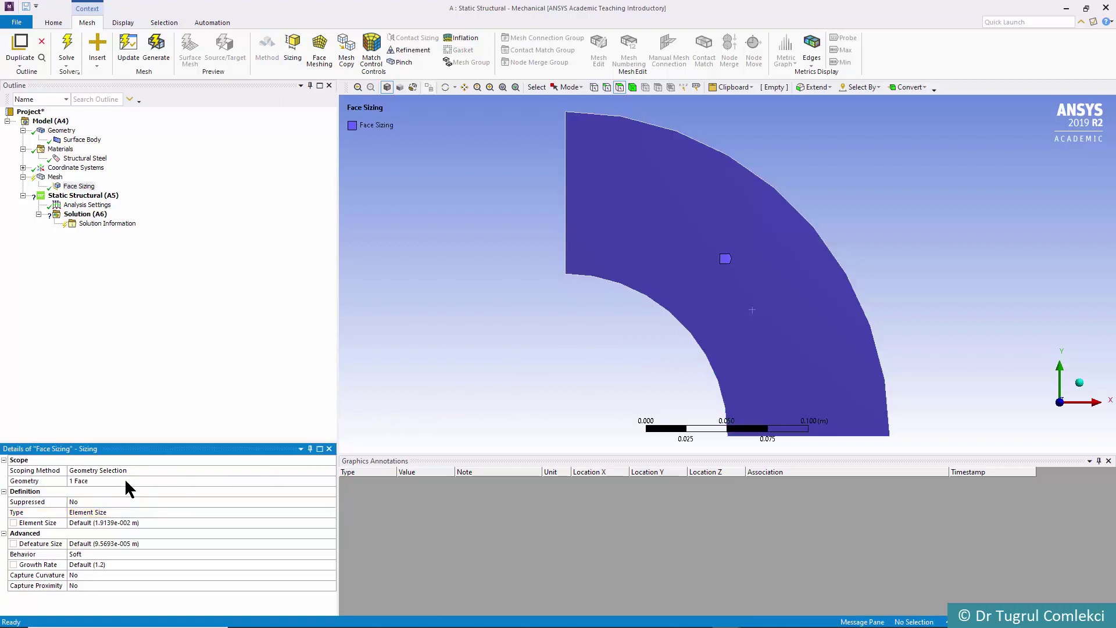
Step: Set the face sizing's element size to 0.01 m and generate the mesh
{"action": "left_click", "coordinate": [106, 521]}
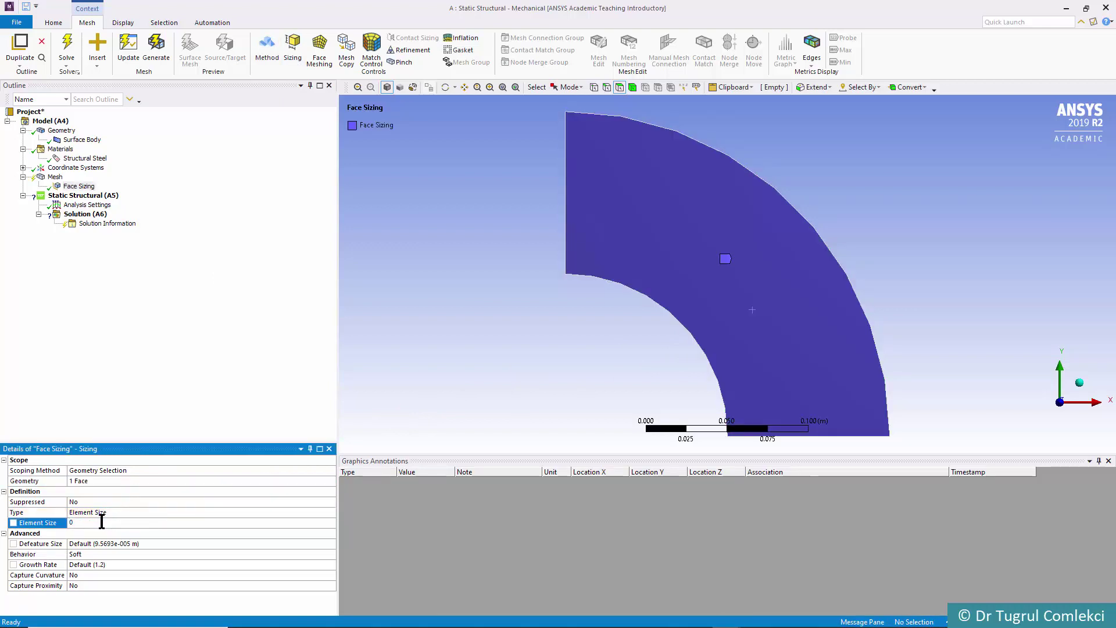
{"action": "type", "text": ".01"}
{"action": "key", "text": "Return"}
{"action": "left_click", "coordinate": [102, 522]}
{"action": "left_click", "coordinate": [55, 177]}
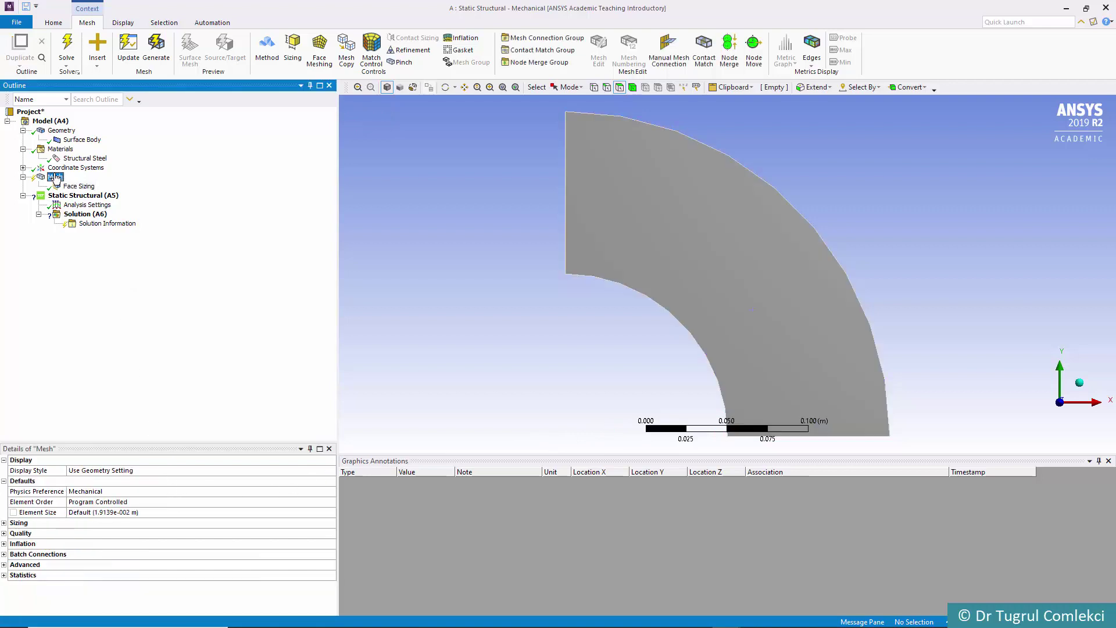
{"action": "left_click", "coordinate": [152, 46]}
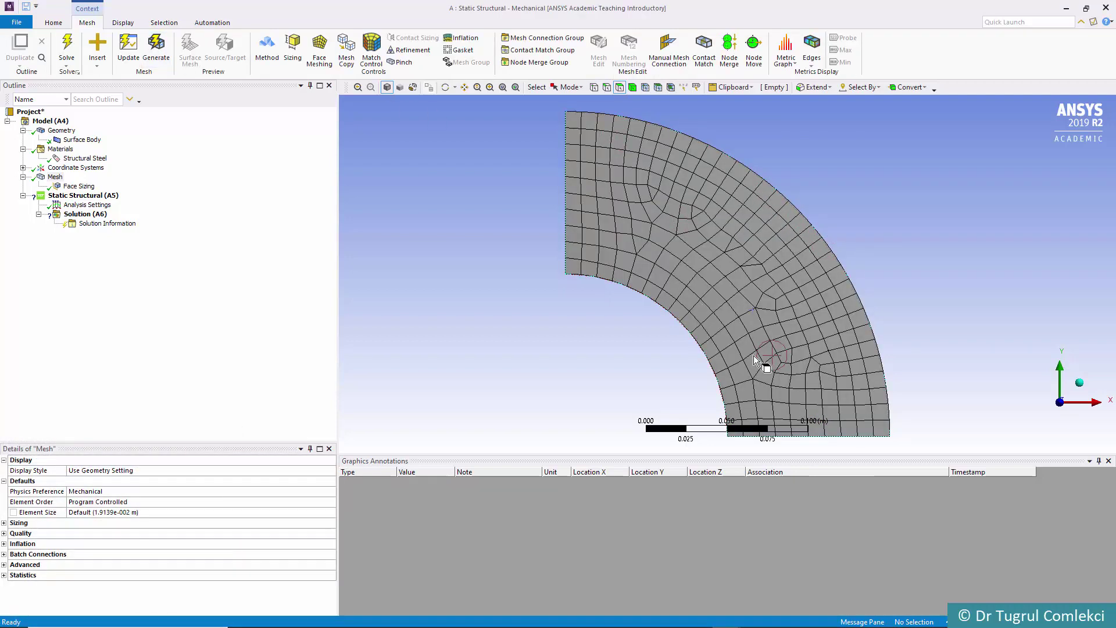
Step: Add a frictionless support to the two straight edges of the quarter ring in the Static Structural environment
{"action": "left_click", "coordinate": [90, 198]}
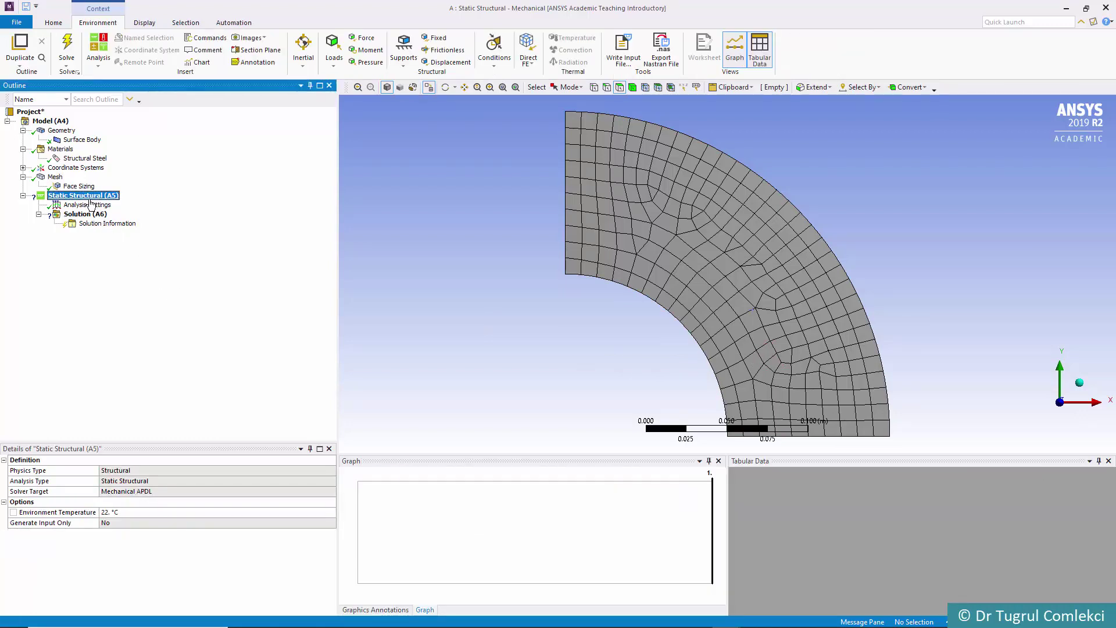
{"action": "left_click", "coordinate": [446, 50]}
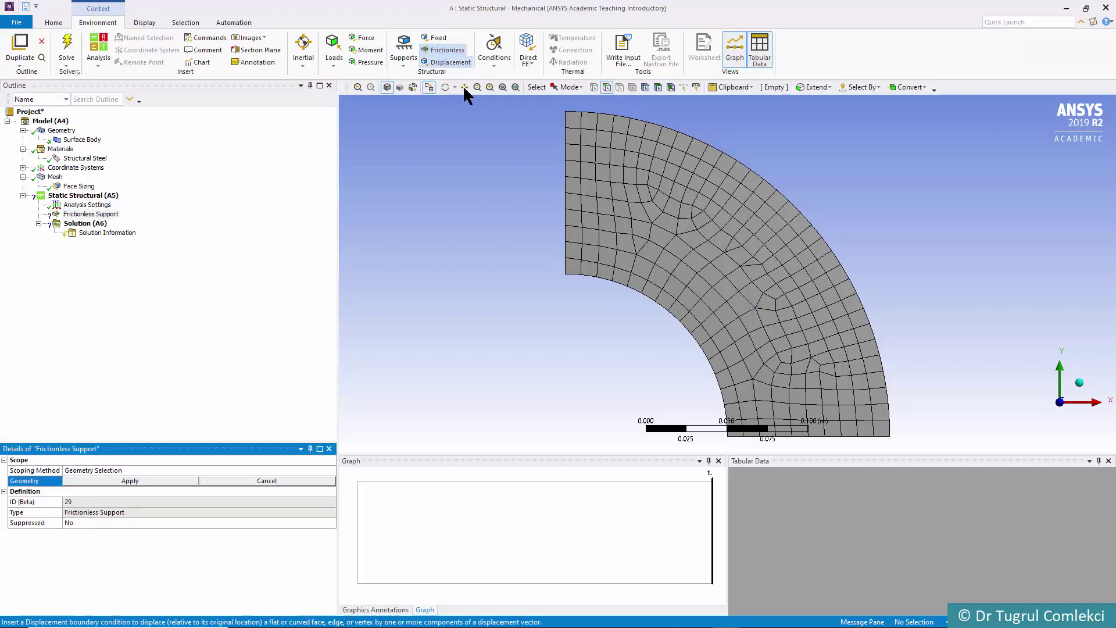
{"action": "left_click", "coordinate": [565, 182]}
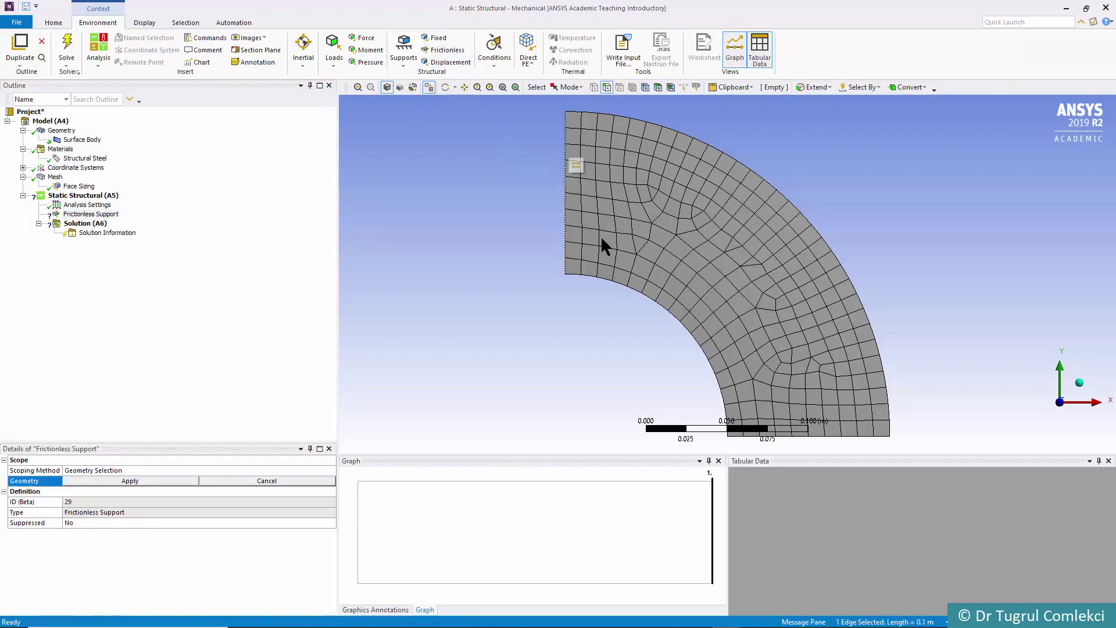
{"action": "left_click", "coordinate": [801, 435], "text": "ctrl"}
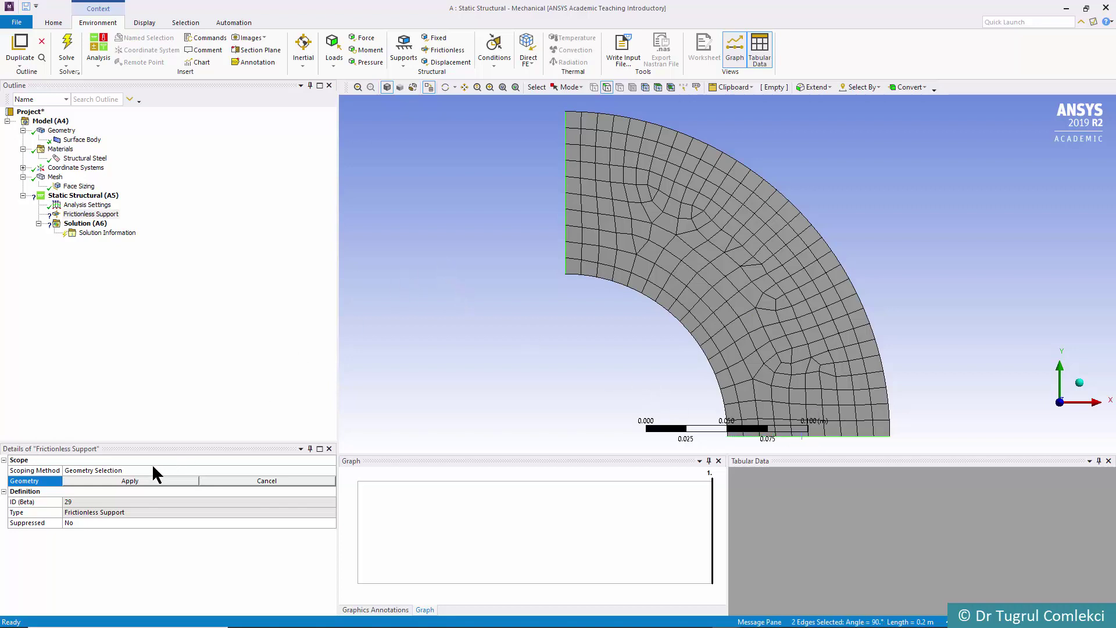
{"action": "left_click", "coordinate": [146, 484]}
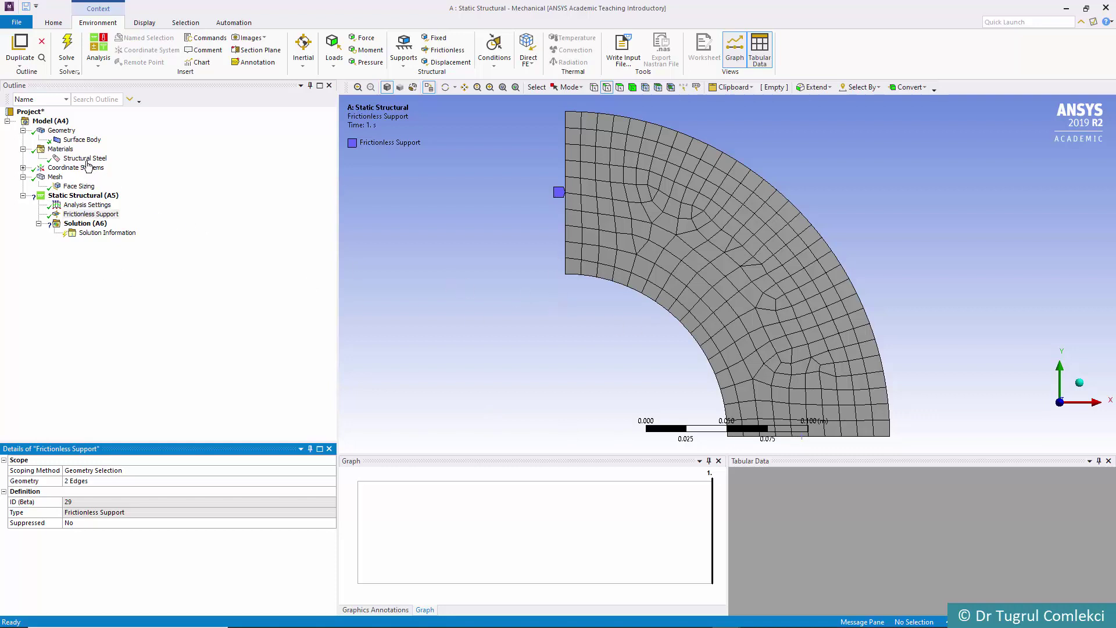
Step: Change the 2D Behavior option in the geometry's definition
{"action": "left_click", "coordinate": [55, 131]}
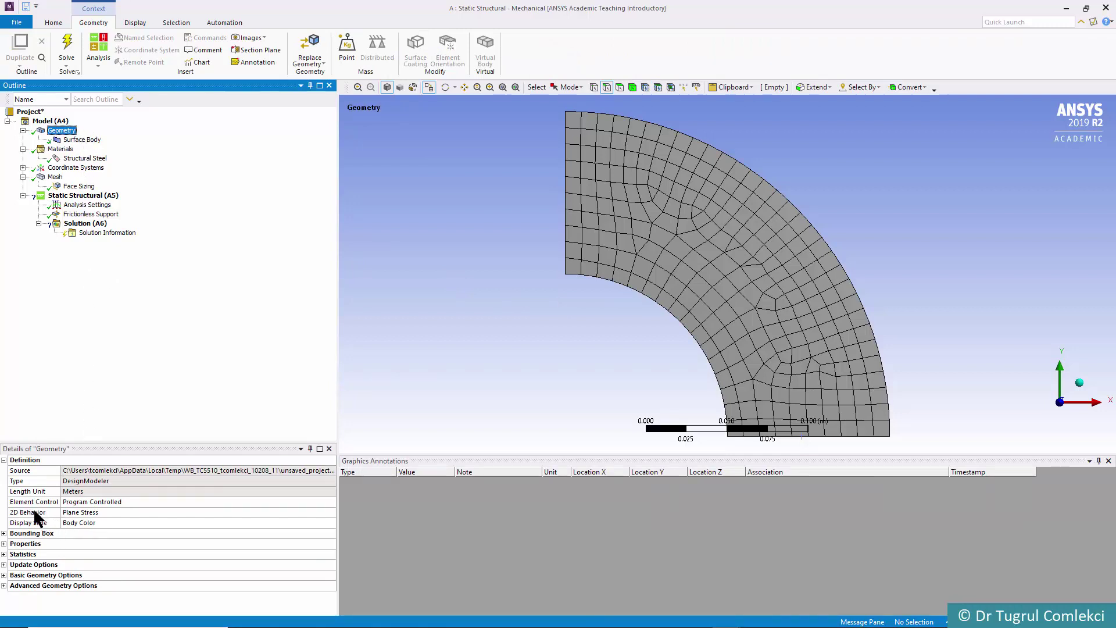
{"action": "left_click", "coordinate": [74, 511]}
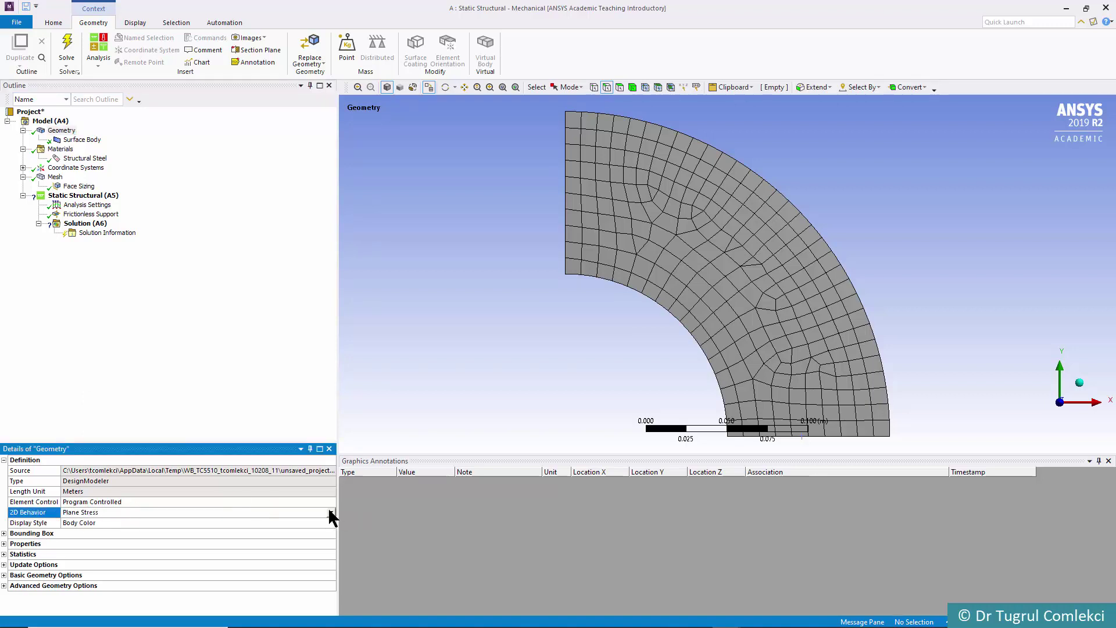
{"action": "left_click", "coordinate": [330, 512]}
{"action": "left_click", "coordinate": [86, 536]}
{"action": "left_click", "coordinate": [55, 177]}
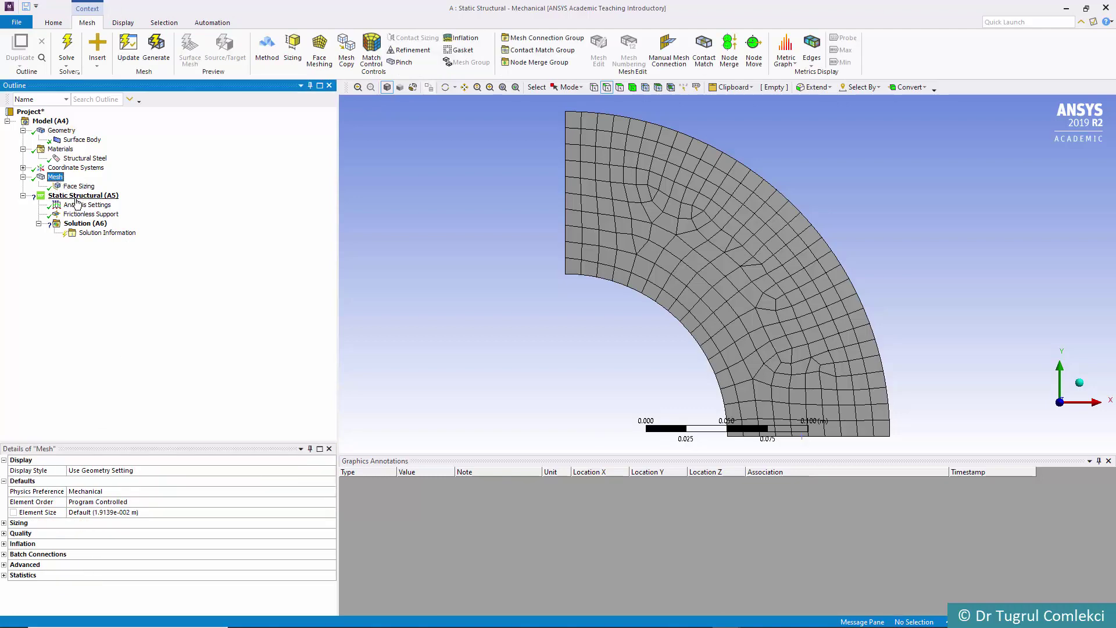
Step: Apply a pressure load normal to the inner arc edge with a magnitude of 1 Pa
{"action": "left_click", "coordinate": [78, 198]}
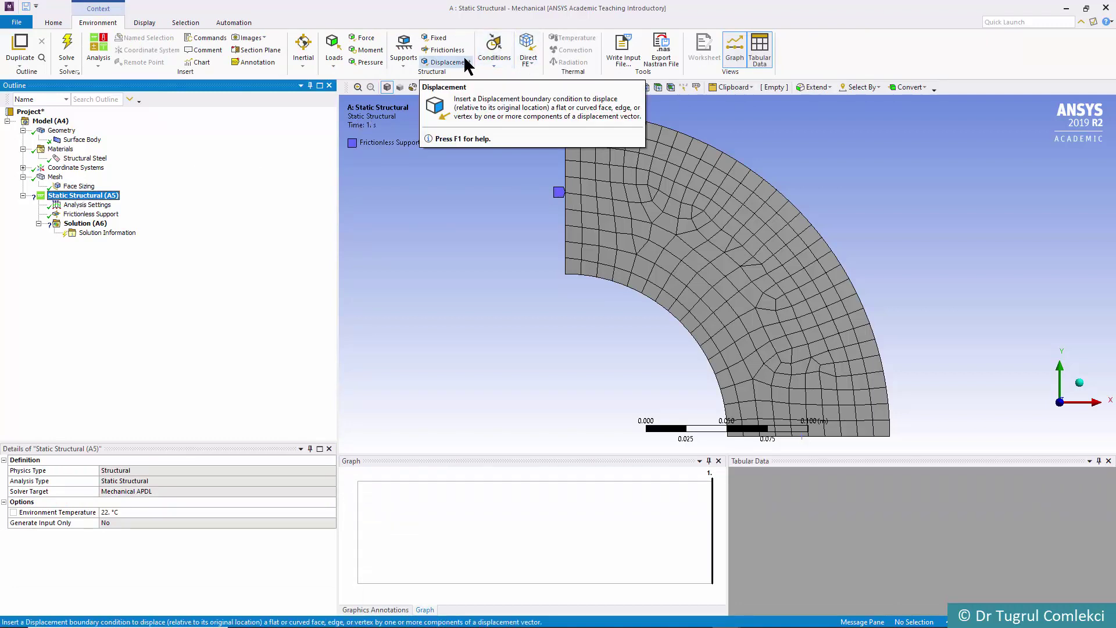
{"action": "left_click", "coordinate": [368, 62]}
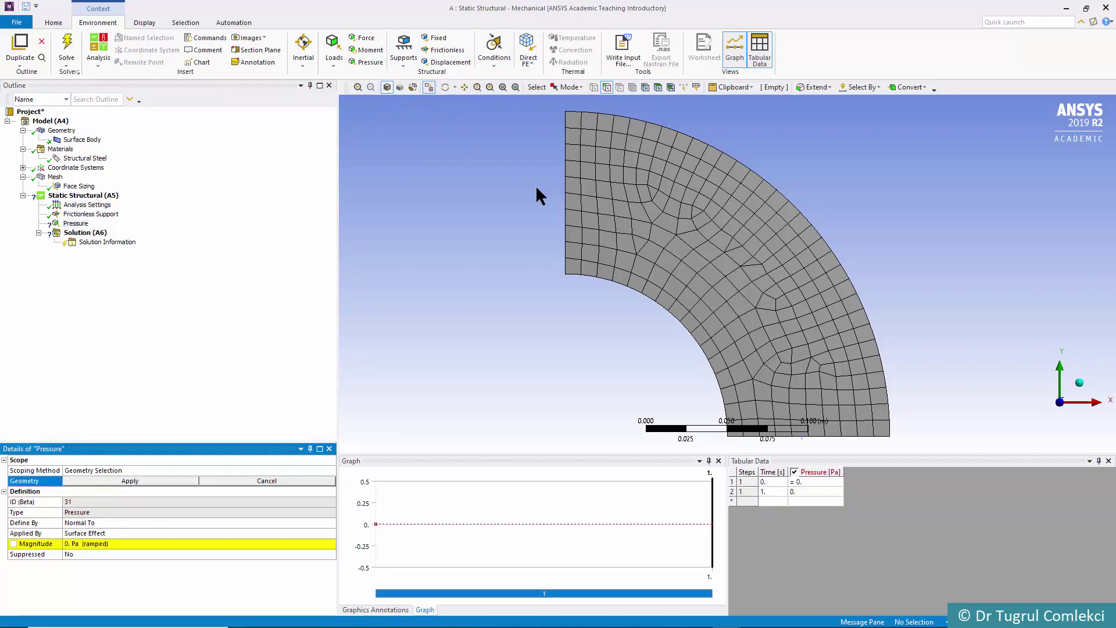
{"action": "left_click", "coordinate": [676, 319]}
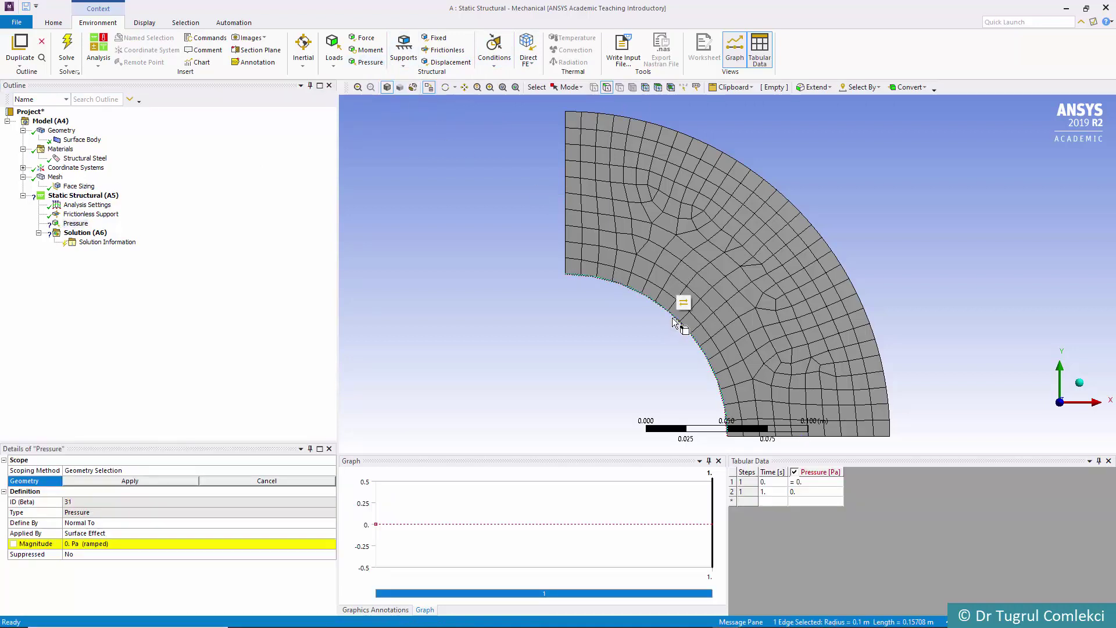
{"action": "left_click", "coordinate": [142, 485]}
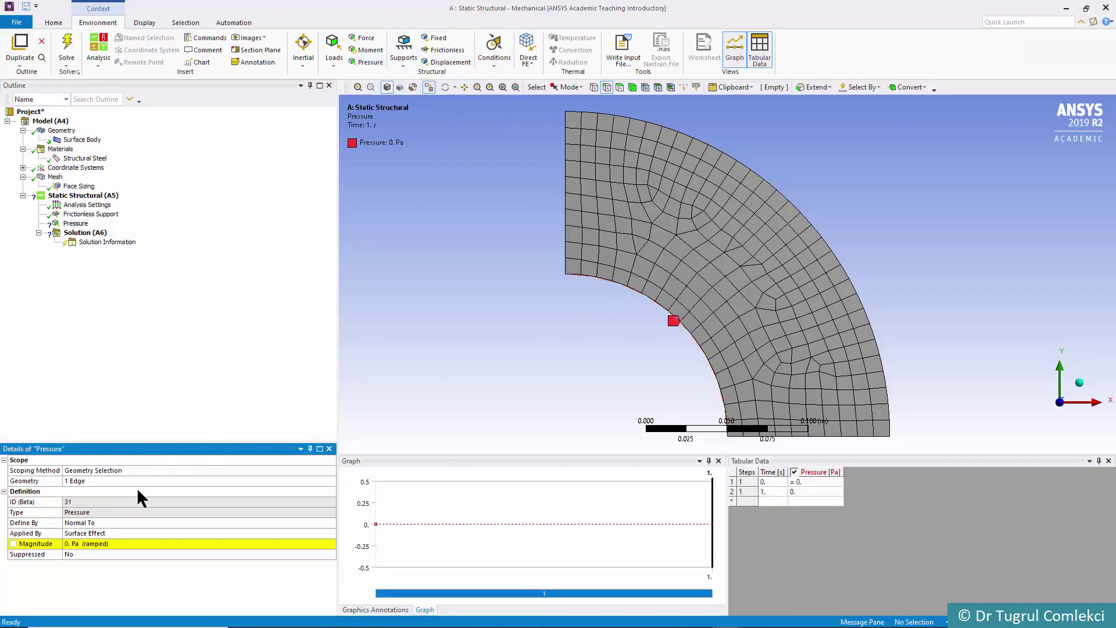
{"action": "left_click", "coordinate": [96, 533]}
{"action": "left_click", "coordinate": [95, 543]}
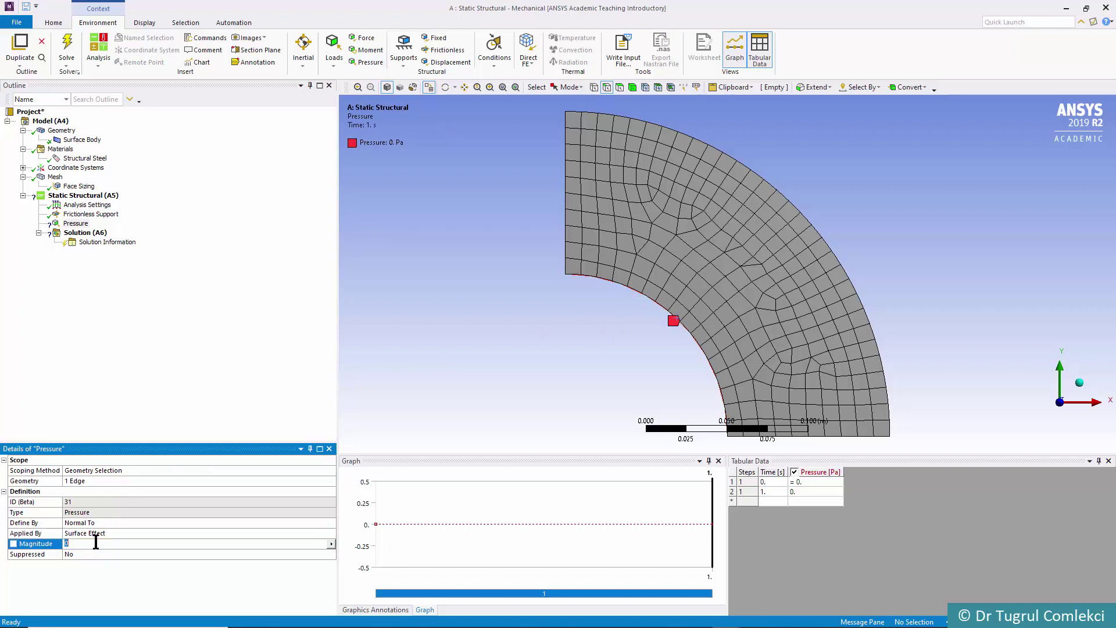
{"action": "key", "text": "Return"}
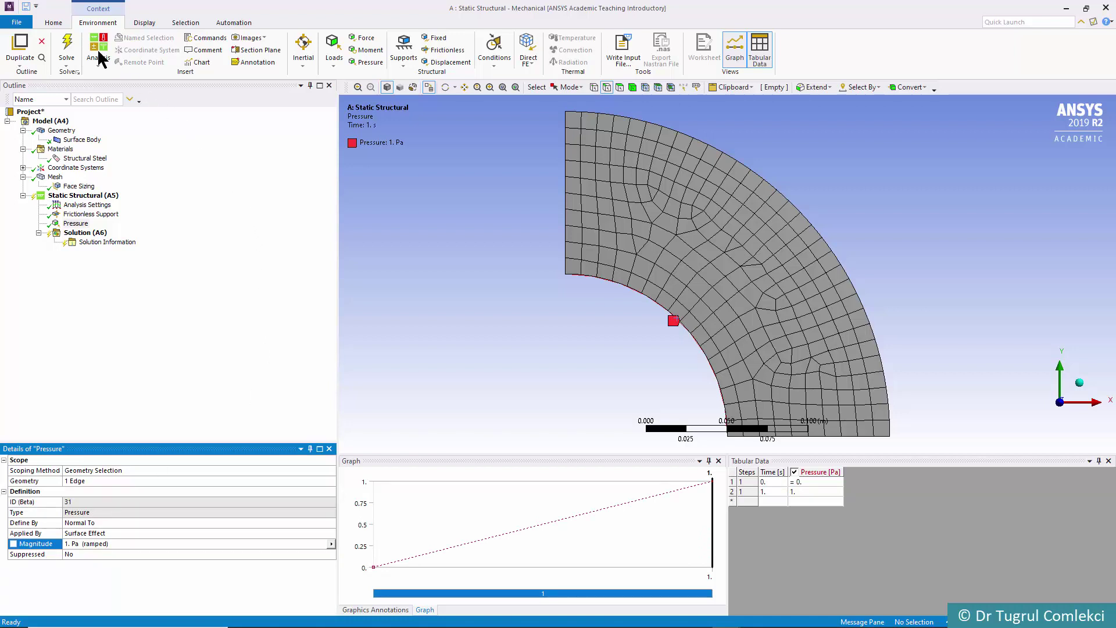
Step: Switch the unit system to Metric (mm, kg, N, s, mV, mA)
{"action": "left_click", "coordinate": [53, 23]}
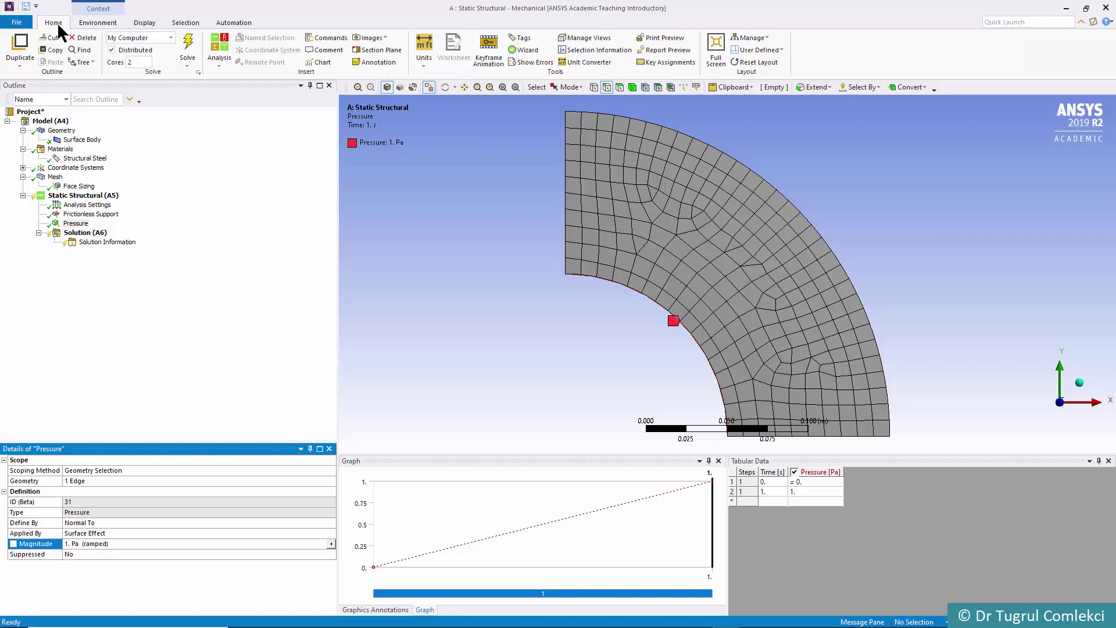
{"action": "left_click", "coordinate": [424, 51]}
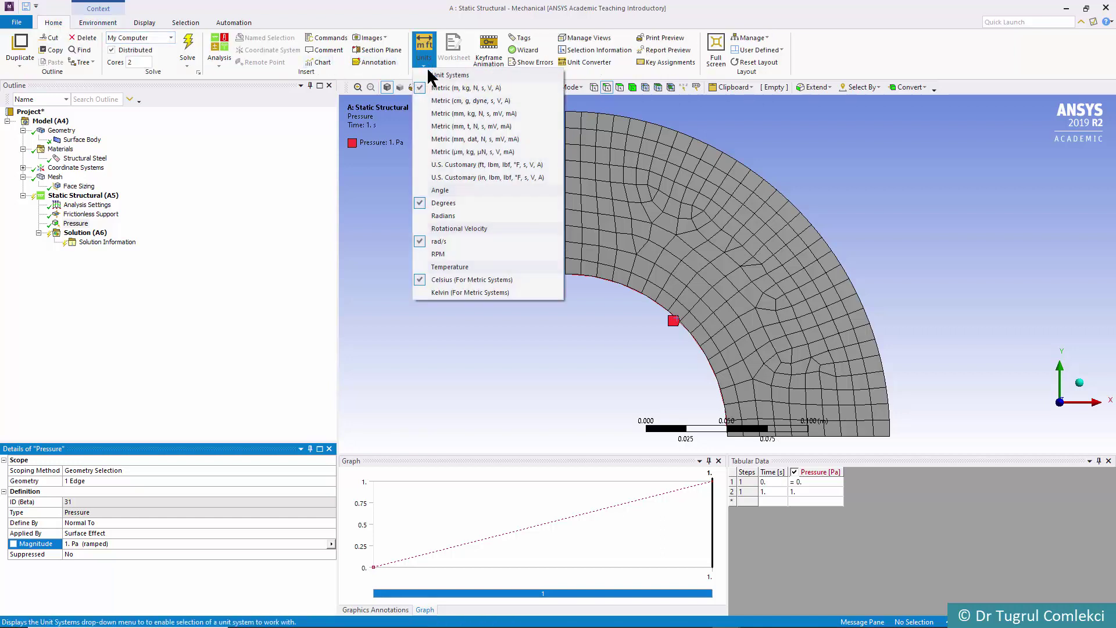
{"action": "left_click", "coordinate": [448, 114]}
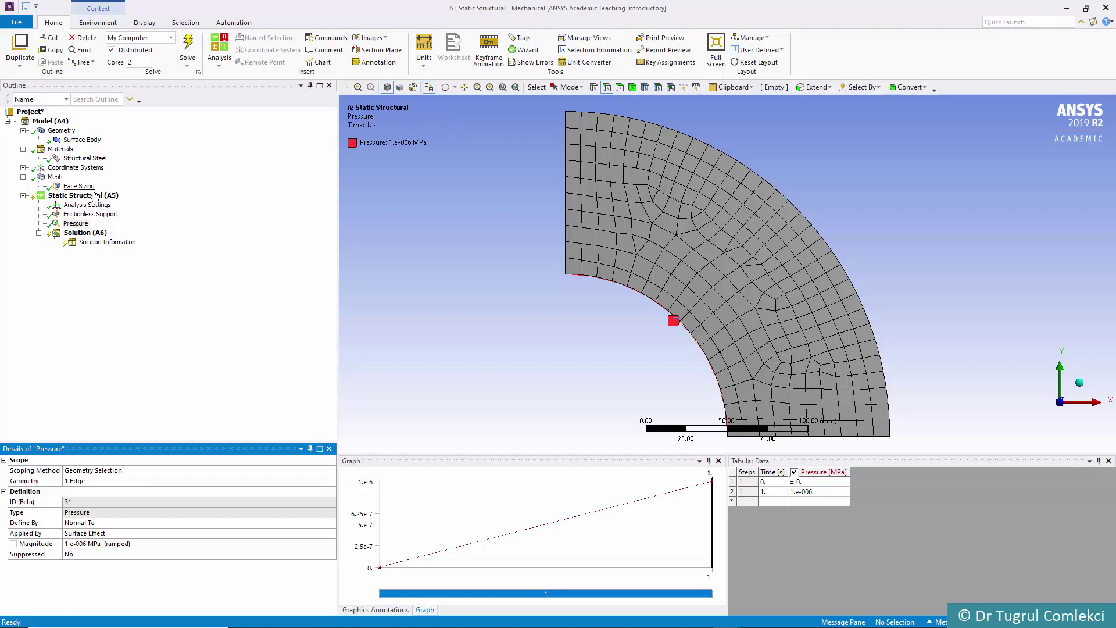
Step: Set the magnitude of the pressure on the inner arc edge to 1 MPa
{"action": "left_click", "coordinate": [83, 225]}
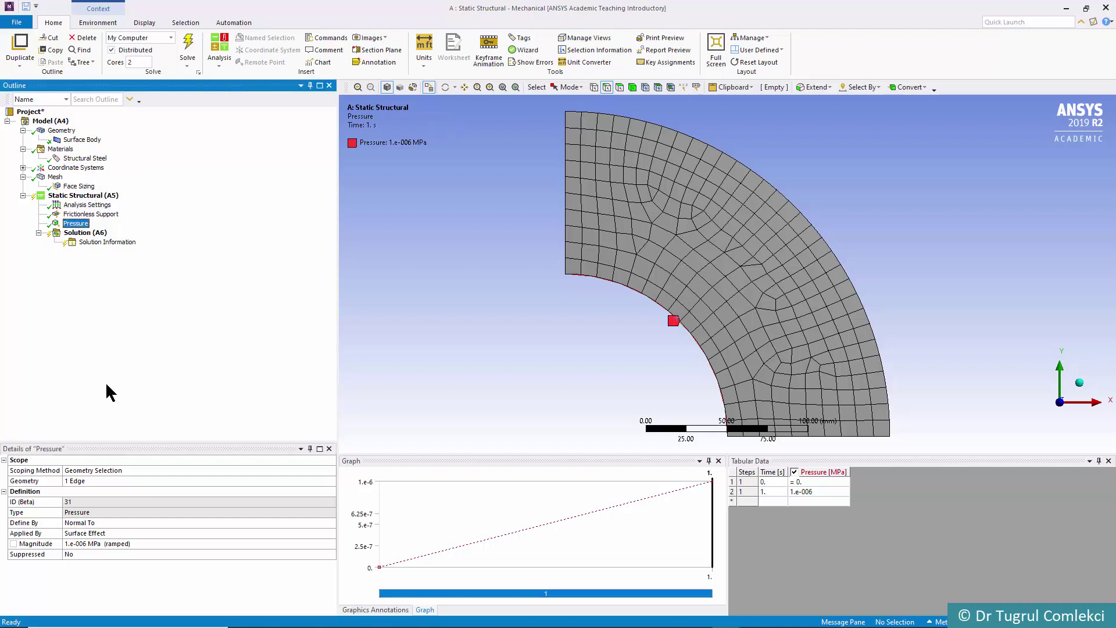
{"action": "left_click", "coordinate": [72, 543]}
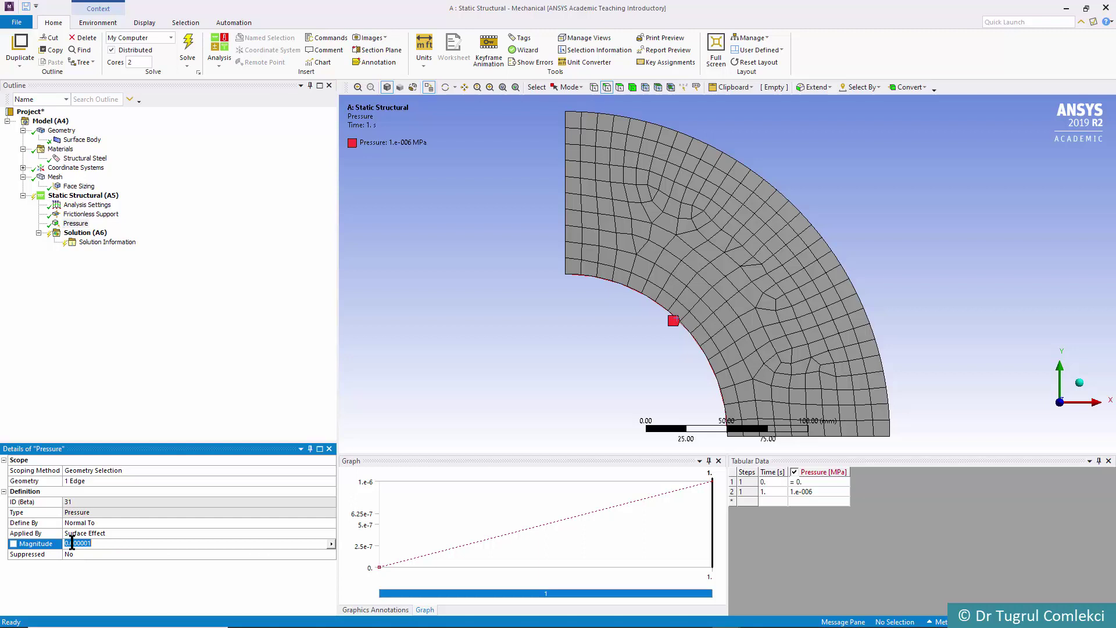
{"action": "type", "text": "1"}
{"action": "key", "text": "Return"}
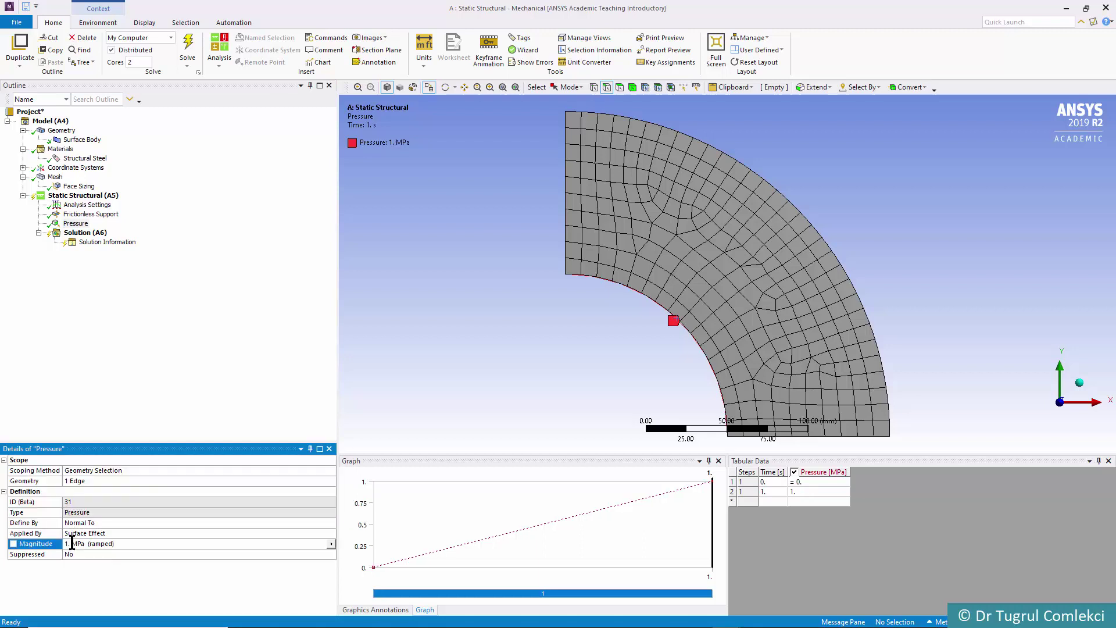
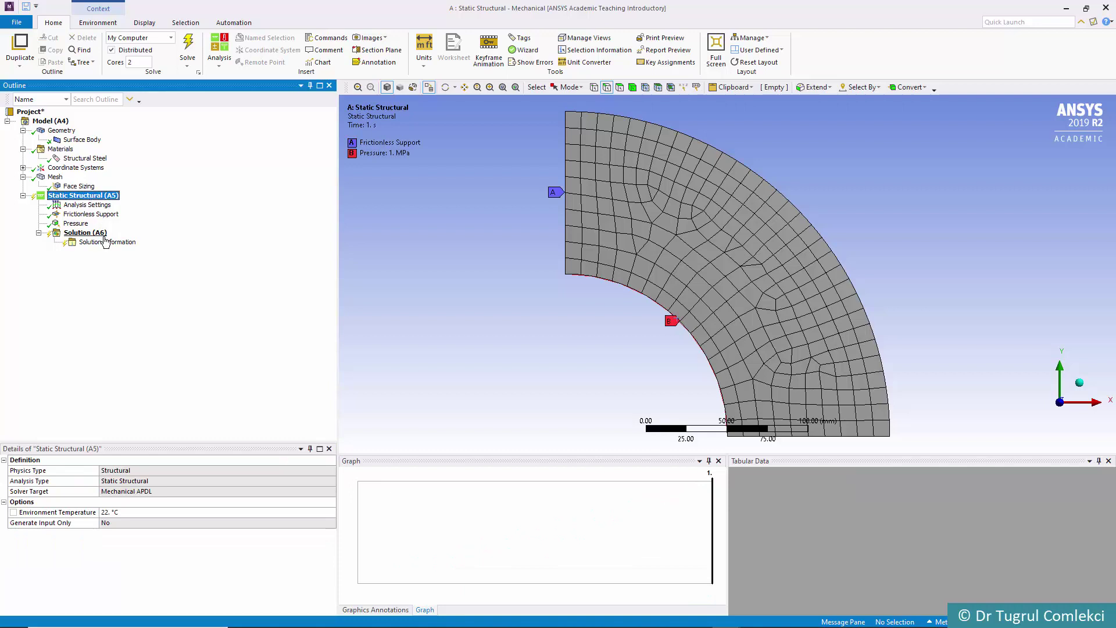
Step: Add Total Deformation and Equivalent (von-Mises) Stress results to the static structural solution
{"action": "left_click", "coordinate": [109, 233]}
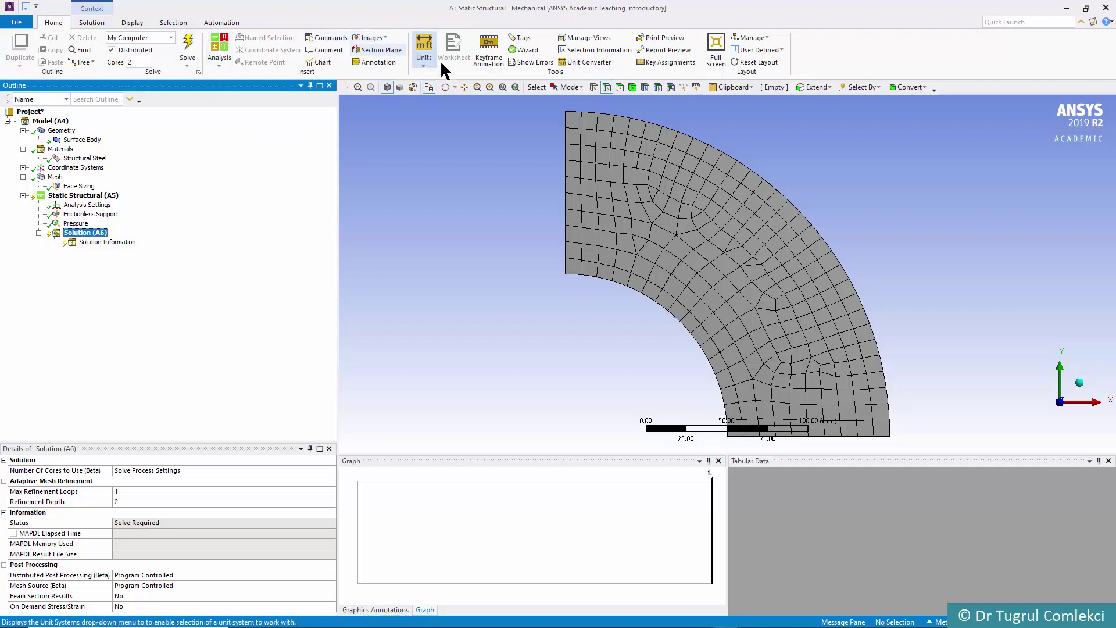
{"action": "left_click", "coordinate": [92, 17]}
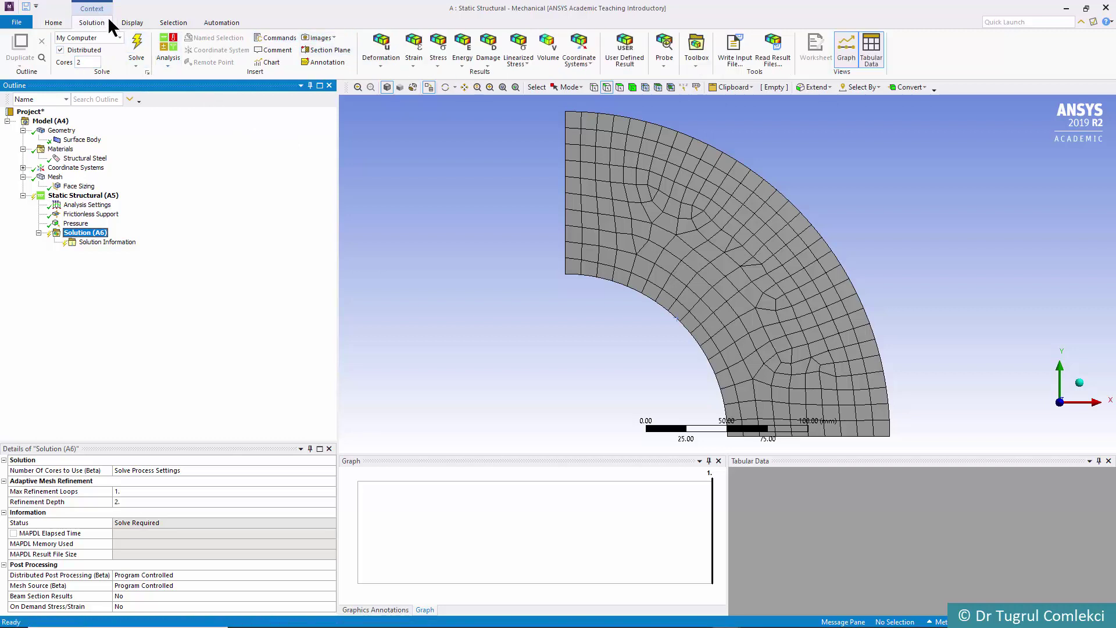
{"action": "left_click", "coordinate": [375, 66]}
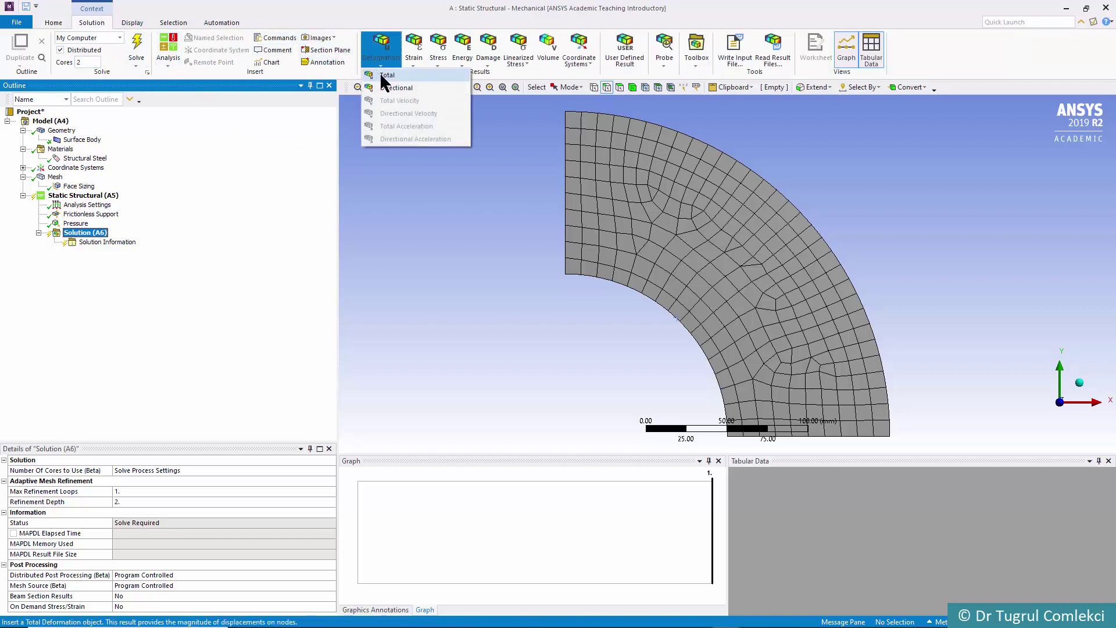
{"action": "left_click", "coordinate": [385, 75]}
{"action": "left_click", "coordinate": [437, 69]}
{"action": "left_click", "coordinate": [449, 75]}
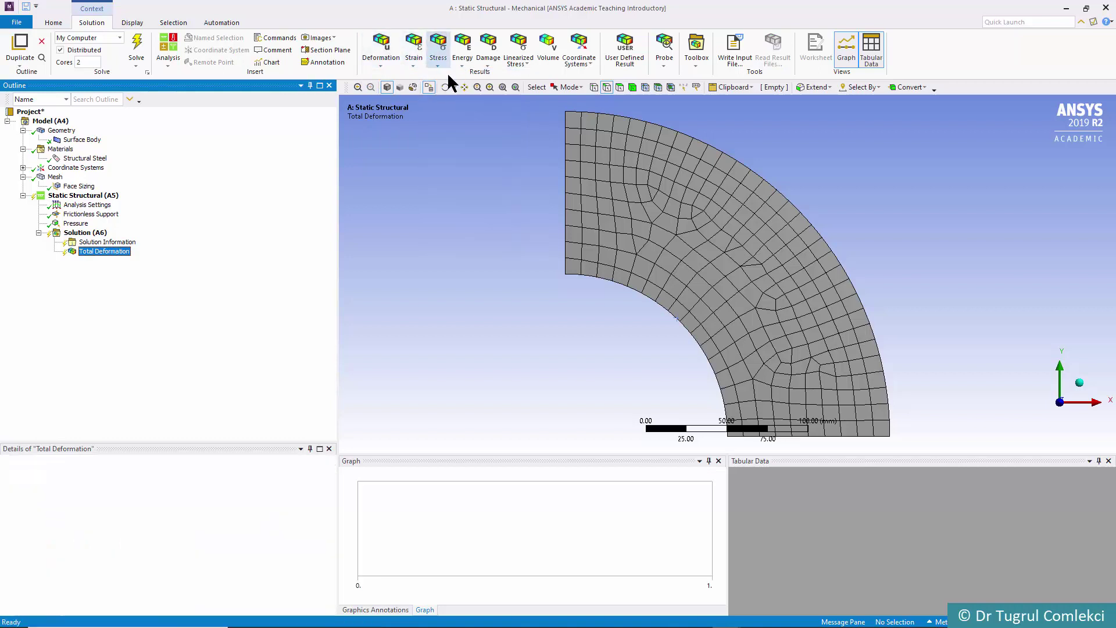
Step: Add a Maximum Principal Elastic Strain result and solve the model with Equivalent Stress as the active result
{"action": "left_click", "coordinate": [412, 69]}
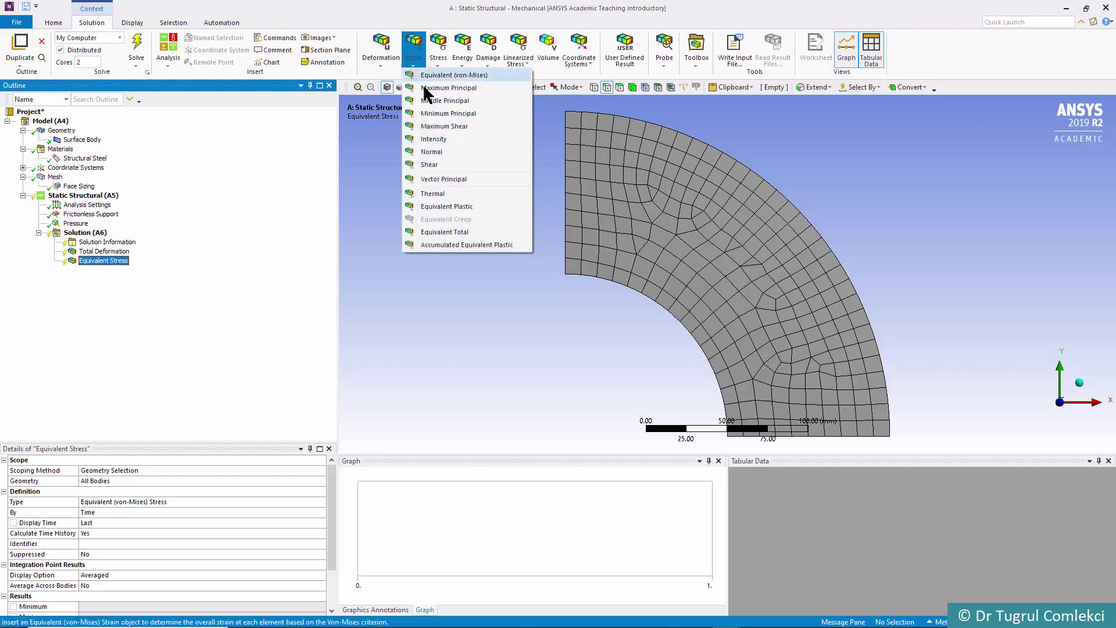
{"action": "left_click", "coordinate": [433, 89]}
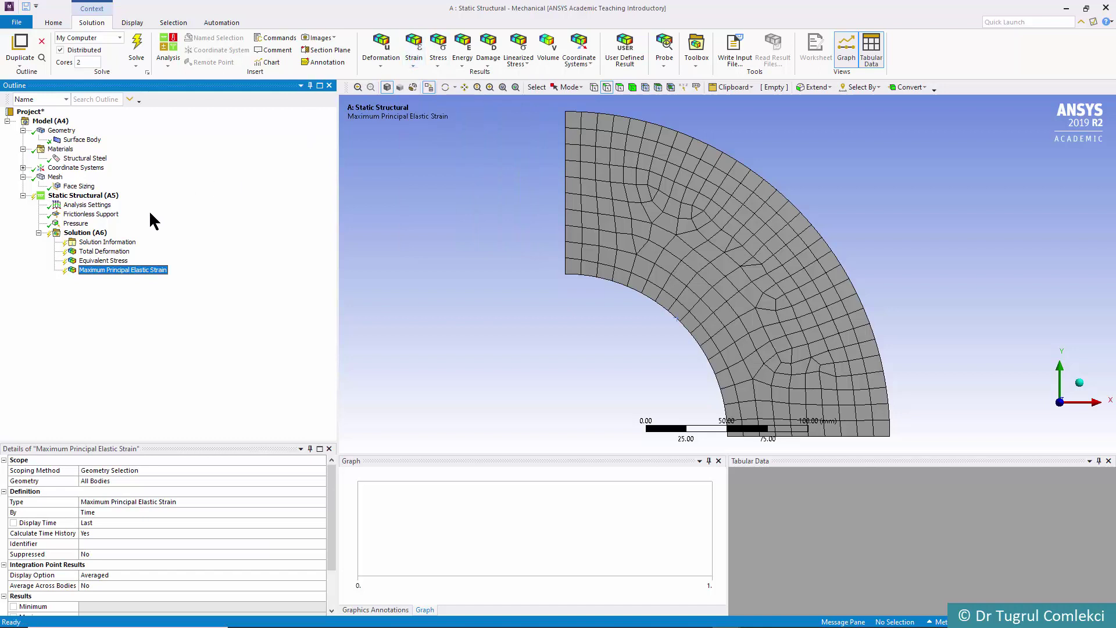
{"action": "left_click", "coordinate": [103, 260]}
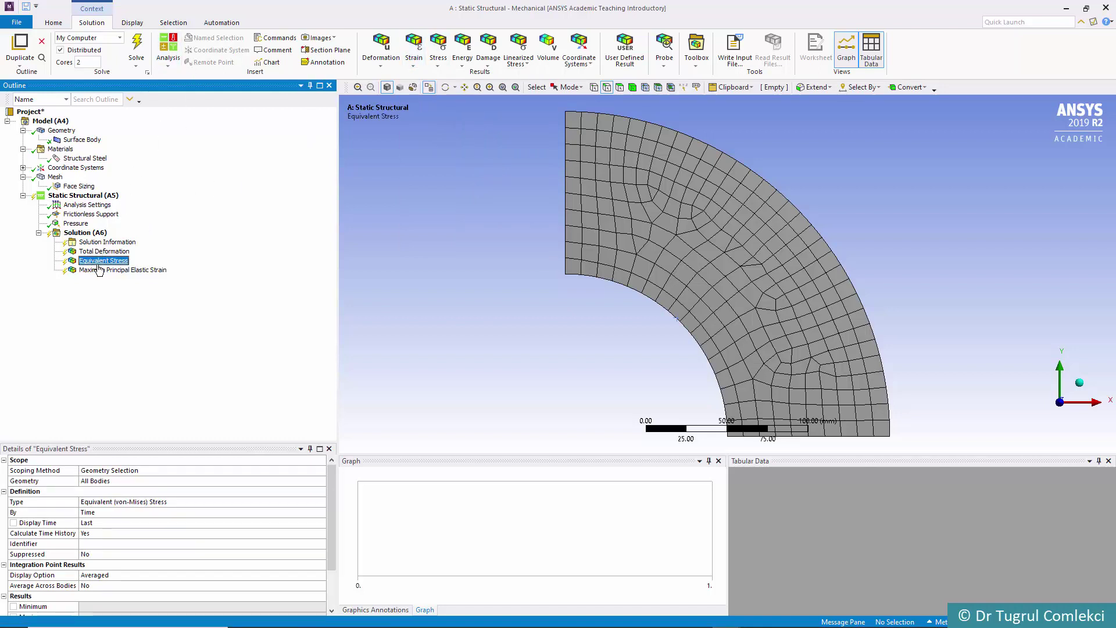
{"action": "left_click", "coordinate": [135, 50]}
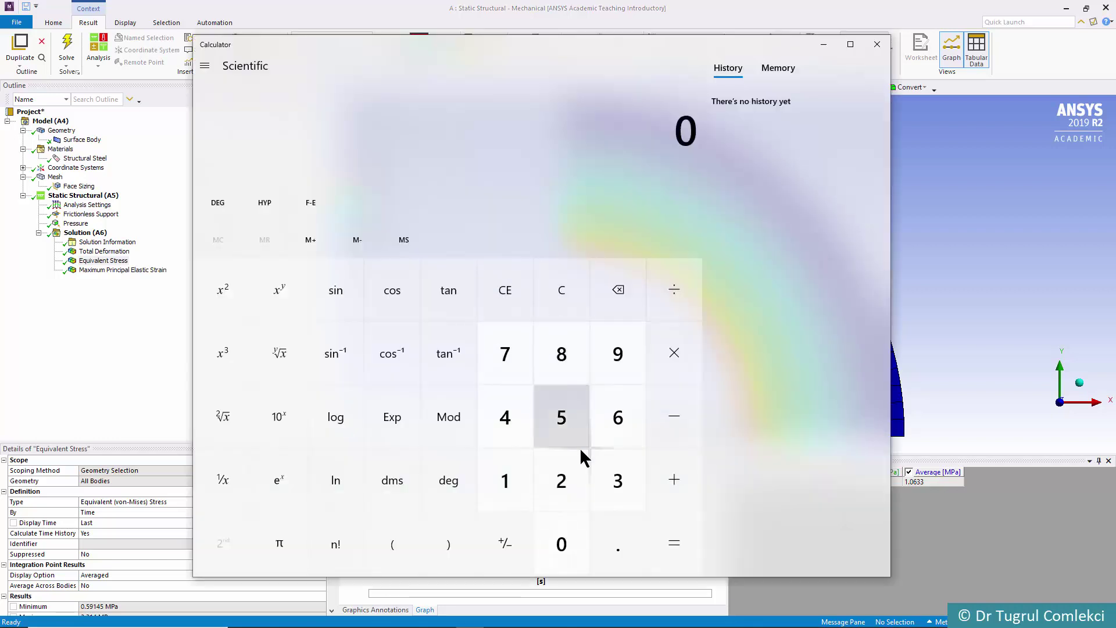
Step: Divide 300 by the maximum equivalent stress of 2.314 in the calculator and close the calculator
{"action": "left_click", "coordinate": [618, 480]}
{"action": "left_click", "coordinate": [559, 538]}
{"action": "left_click", "coordinate": [559, 538]}
{"action": "left_click", "coordinate": [676, 289]}
{"action": "left_click_drag", "start_coordinate": [524, 44], "coordinate": [765, 62]}
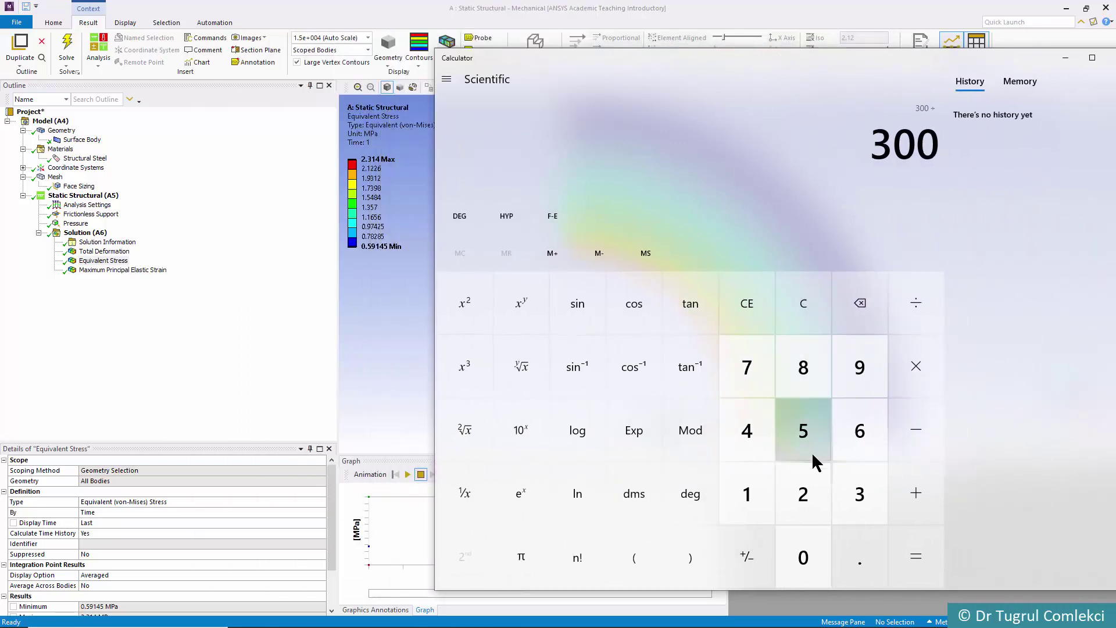
{"action": "left_click", "coordinate": [816, 513]}
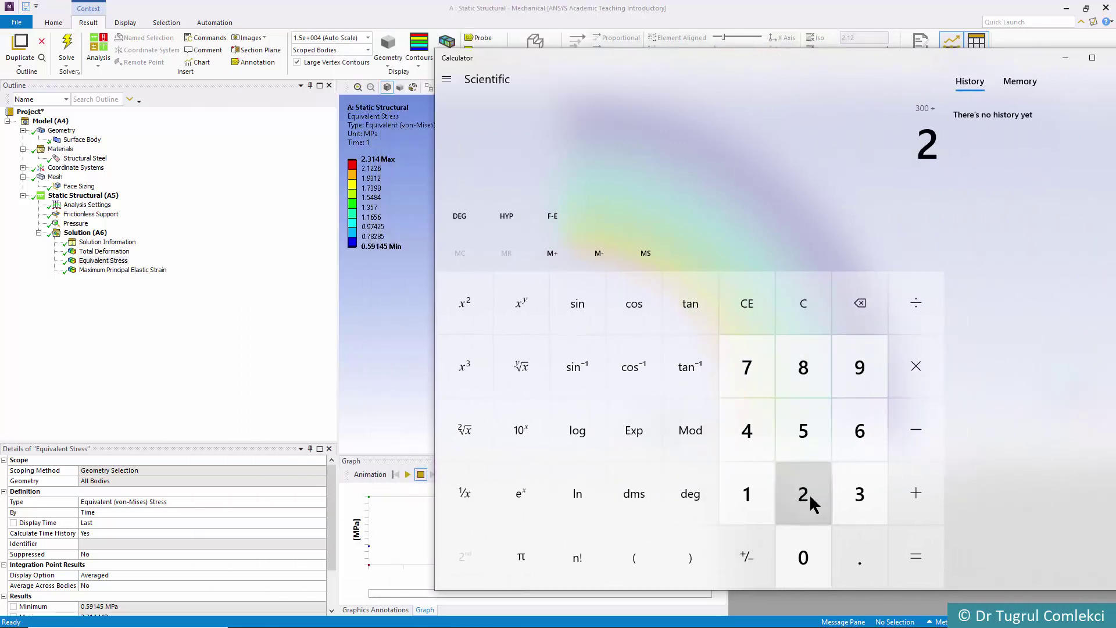
{"action": "left_click", "coordinate": [850, 548]}
{"action": "left_click", "coordinate": [849, 493]}
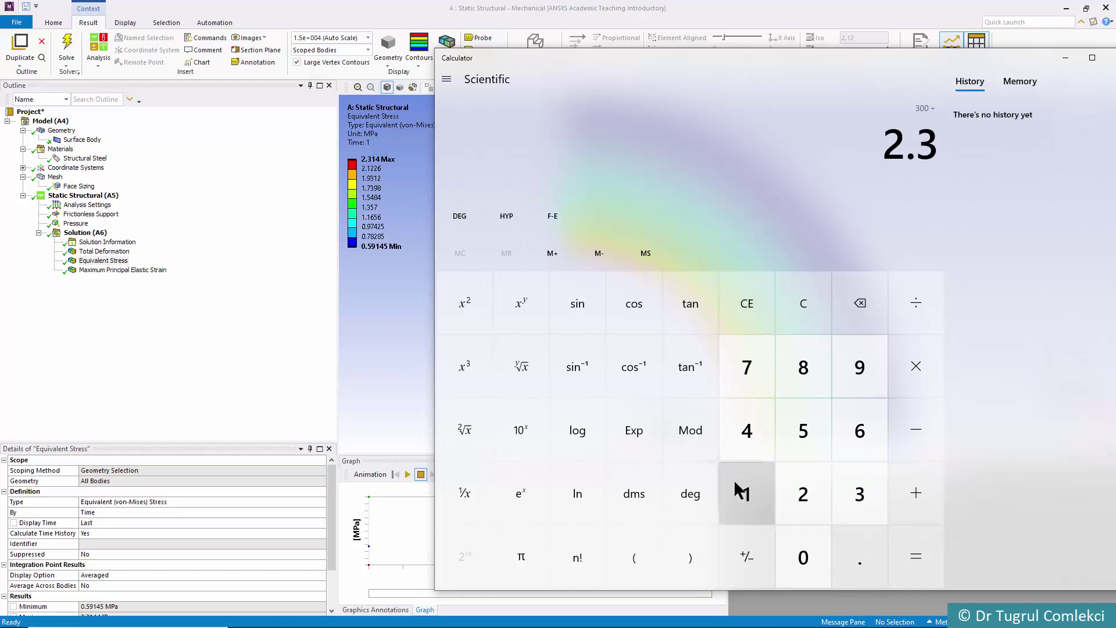
{"action": "left_click", "coordinate": [733, 479]}
{"action": "left_click", "coordinate": [735, 441]}
{"action": "left_click", "coordinate": [898, 539]}
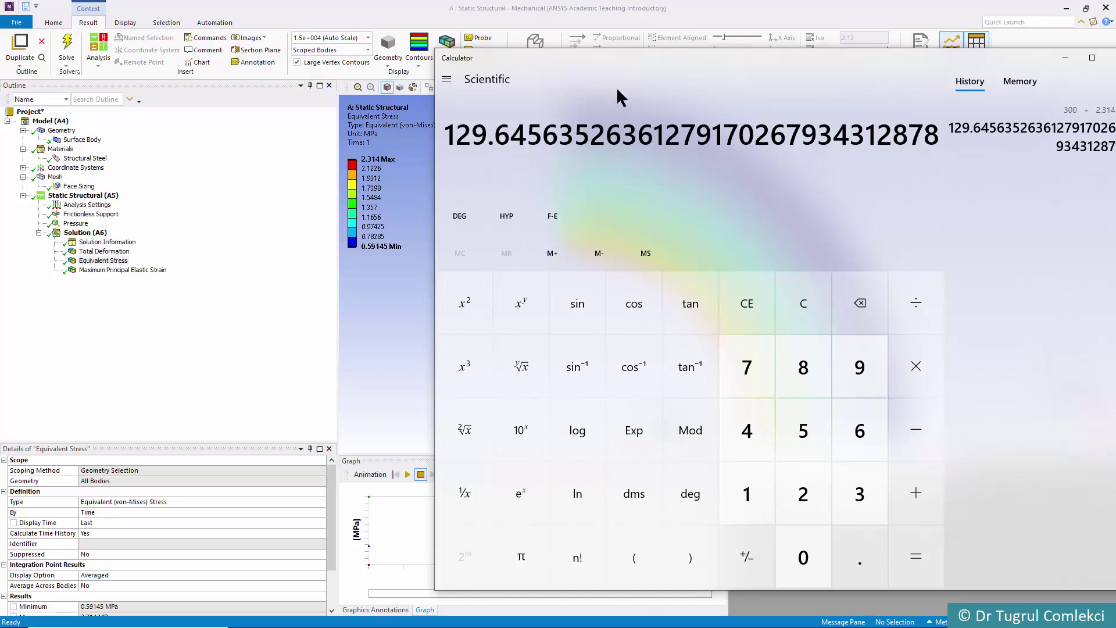
{"action": "left_click_drag", "start_coordinate": [628, 62], "coordinate": [360, 62]}
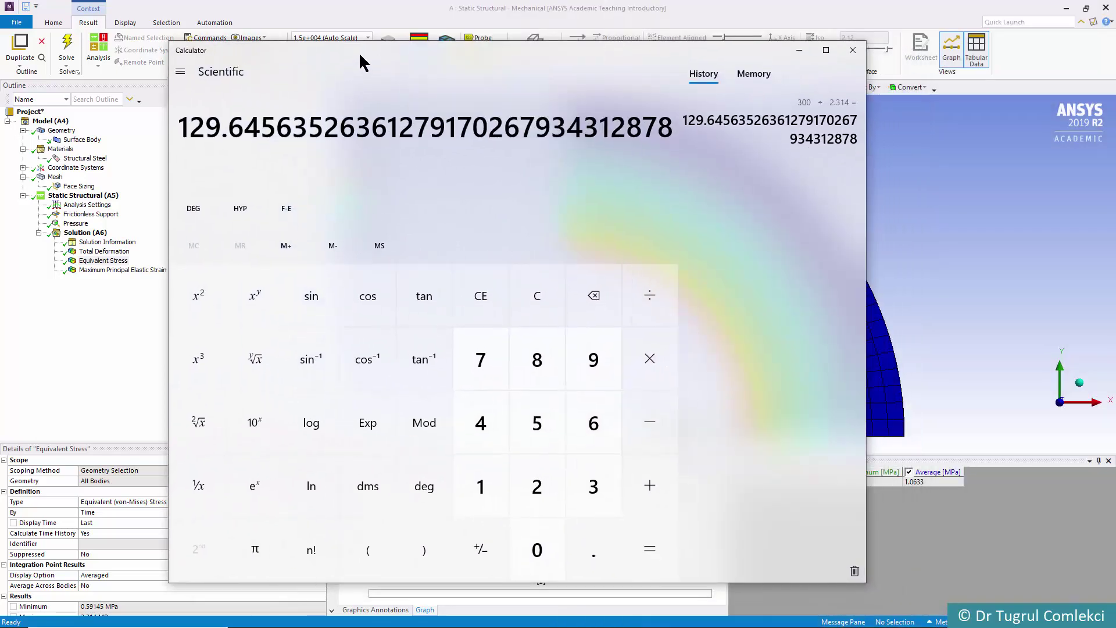
{"action": "left_click", "coordinate": [842, 58]}
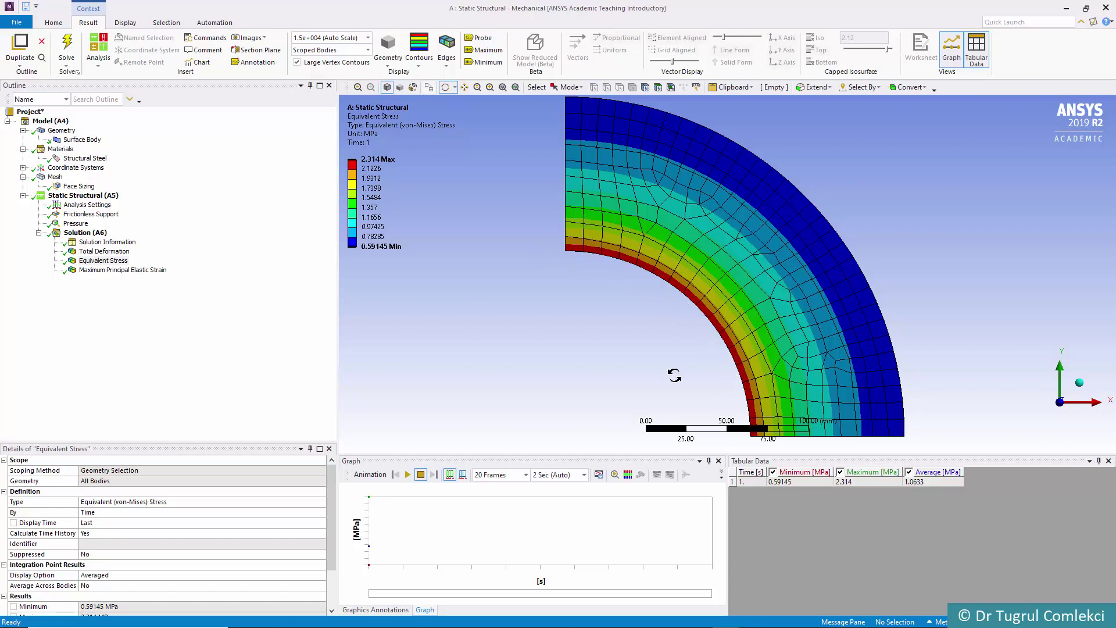
Step: Set the pressure on the inner arc edge to 130 MPa at time 1 s
{"action": "left_click", "coordinate": [75, 225]}
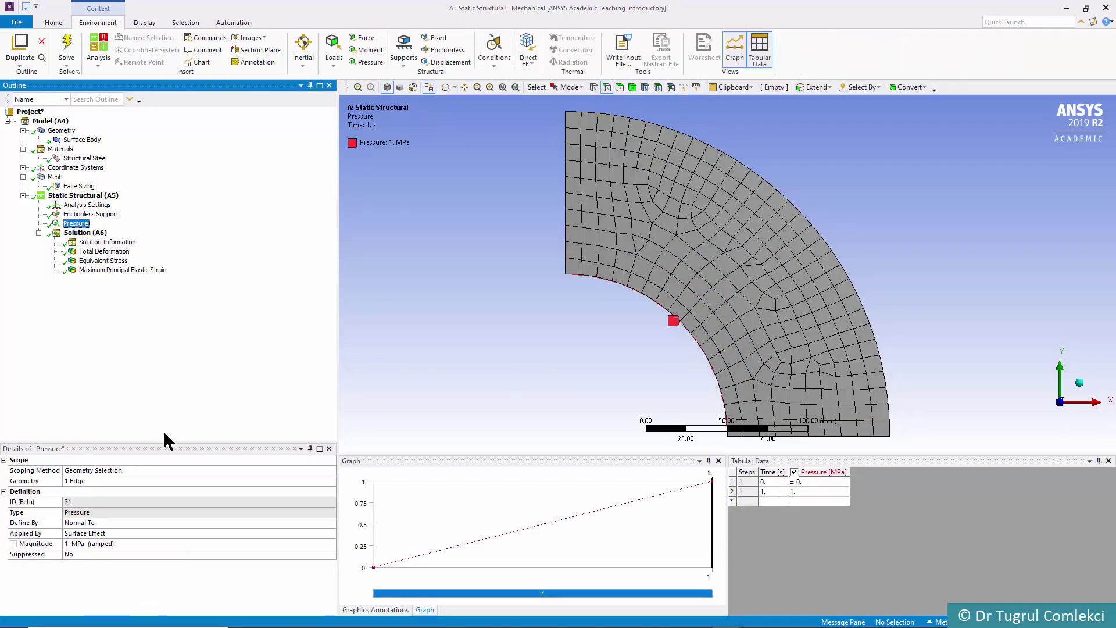
{"action": "left_click", "coordinate": [816, 492]}
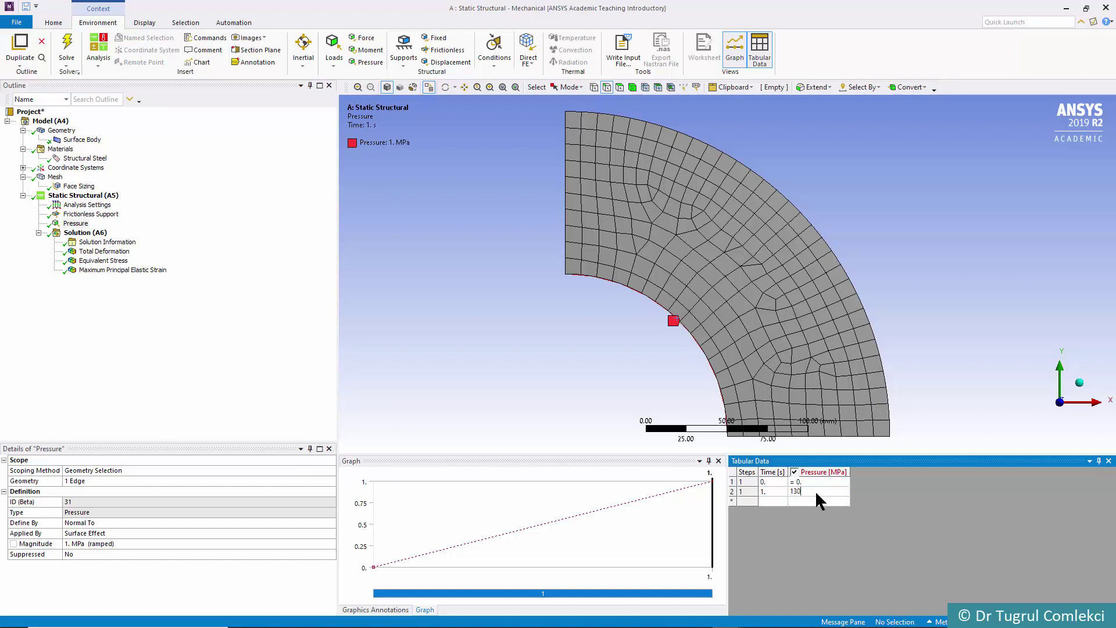
{"action": "key", "text": "Return"}
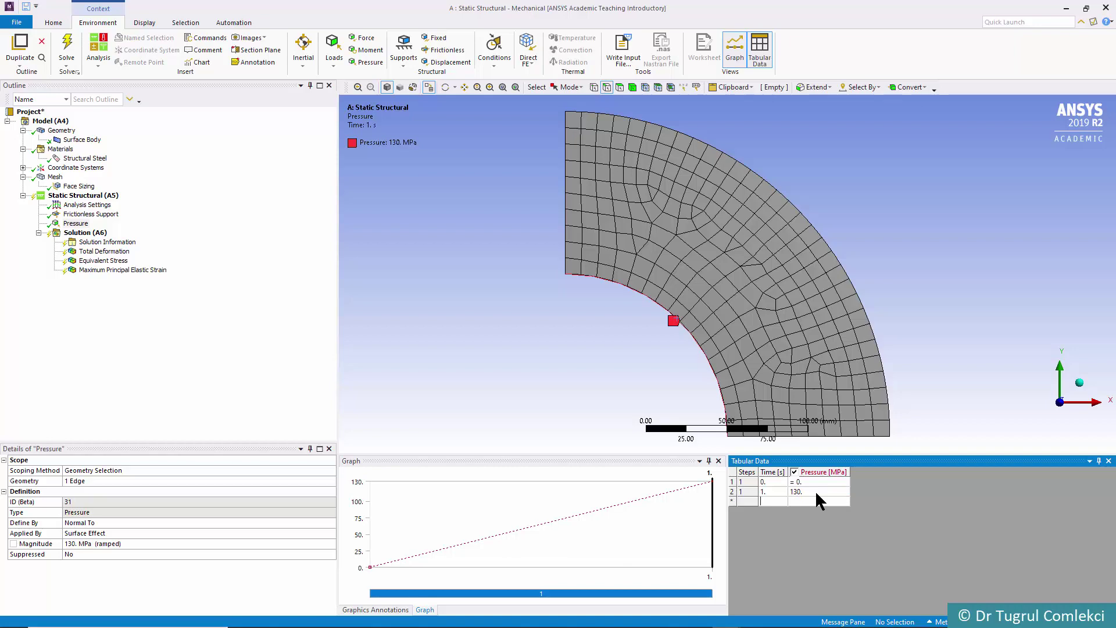
Step: Solve the model again and display the equivalent stress contours on the quarter-ring
{"action": "left_click", "coordinate": [123, 270]}
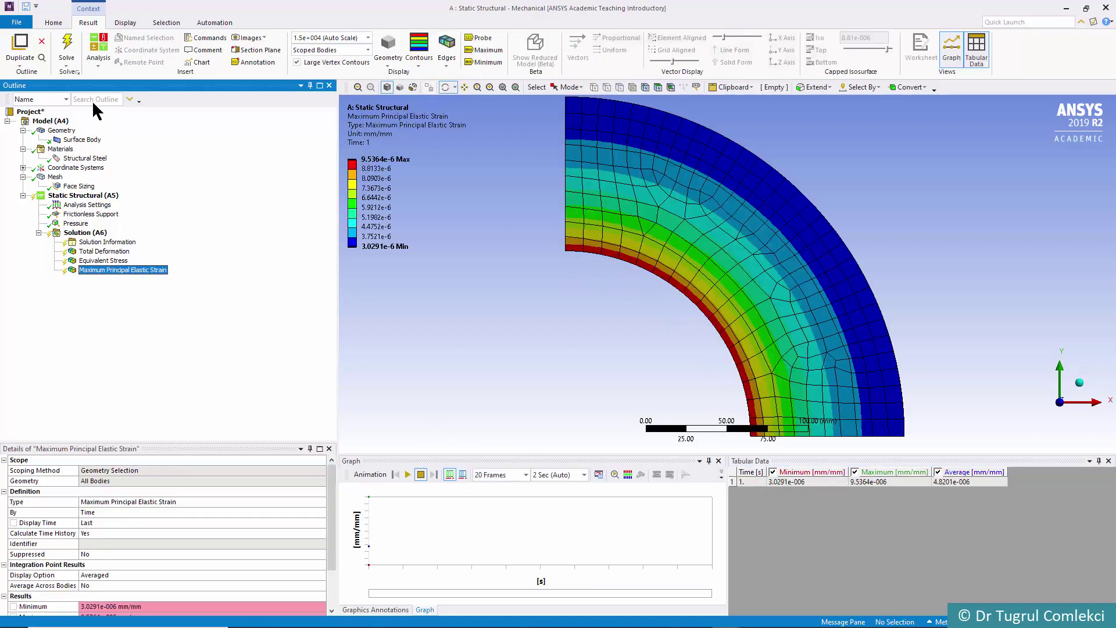
{"action": "left_click", "coordinate": [71, 43]}
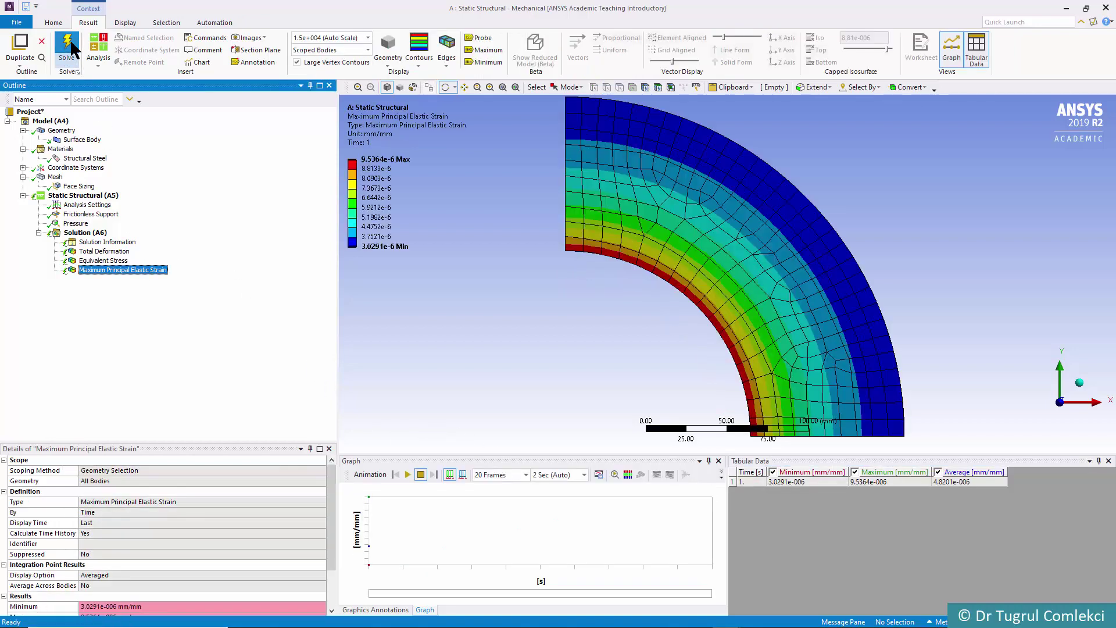
{"action": "left_click", "coordinate": [105, 260]}
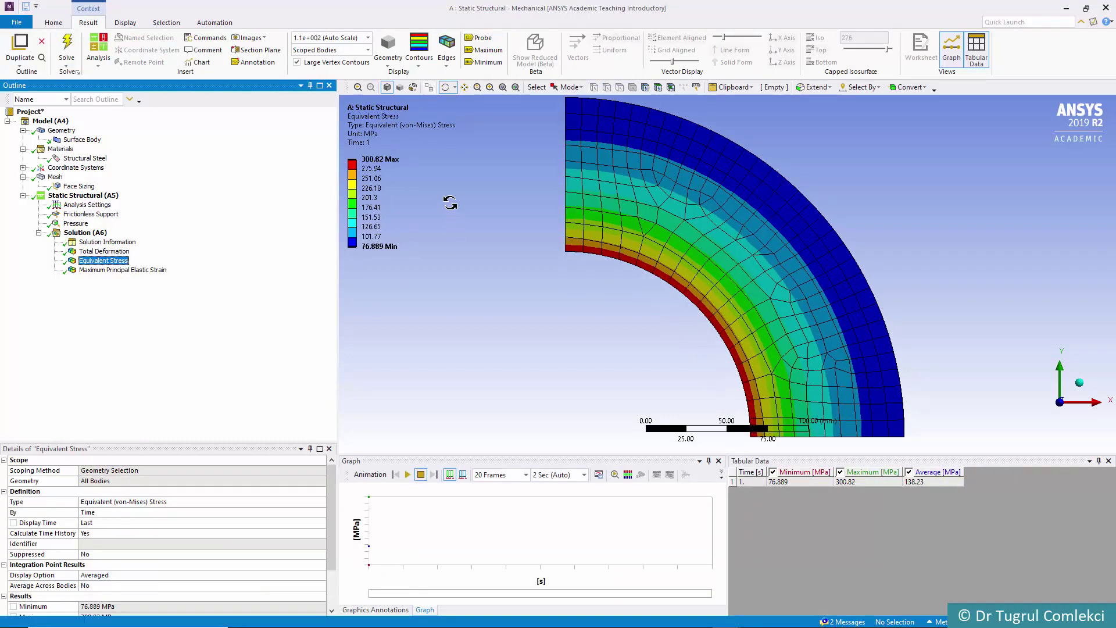
{"action": "left_click", "coordinate": [375, 160]}
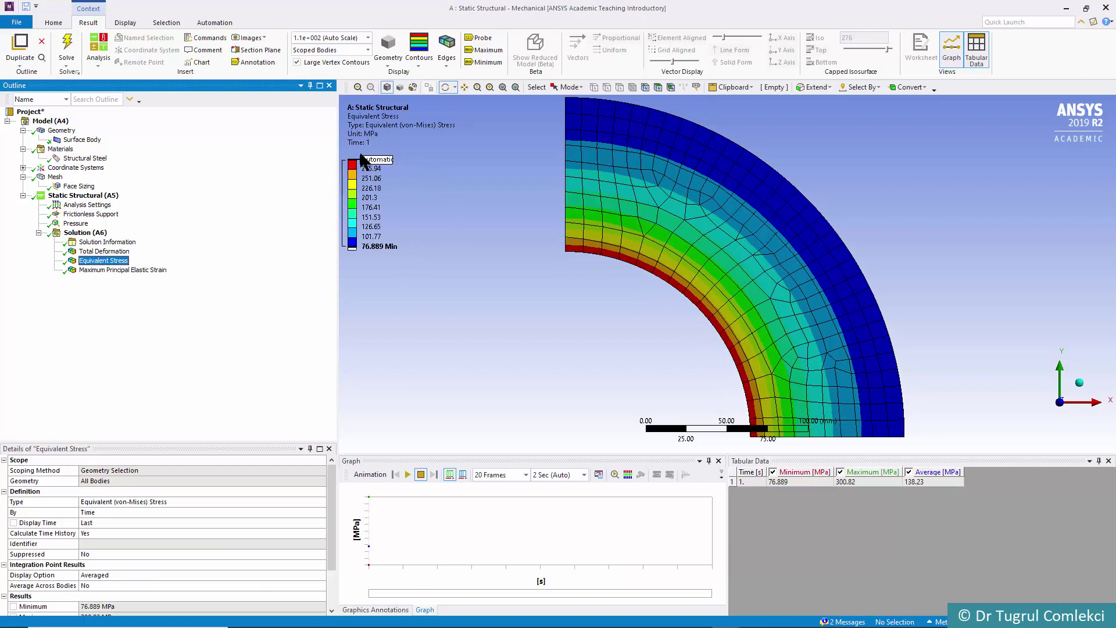
{"action": "left_click", "coordinate": [387, 170]}
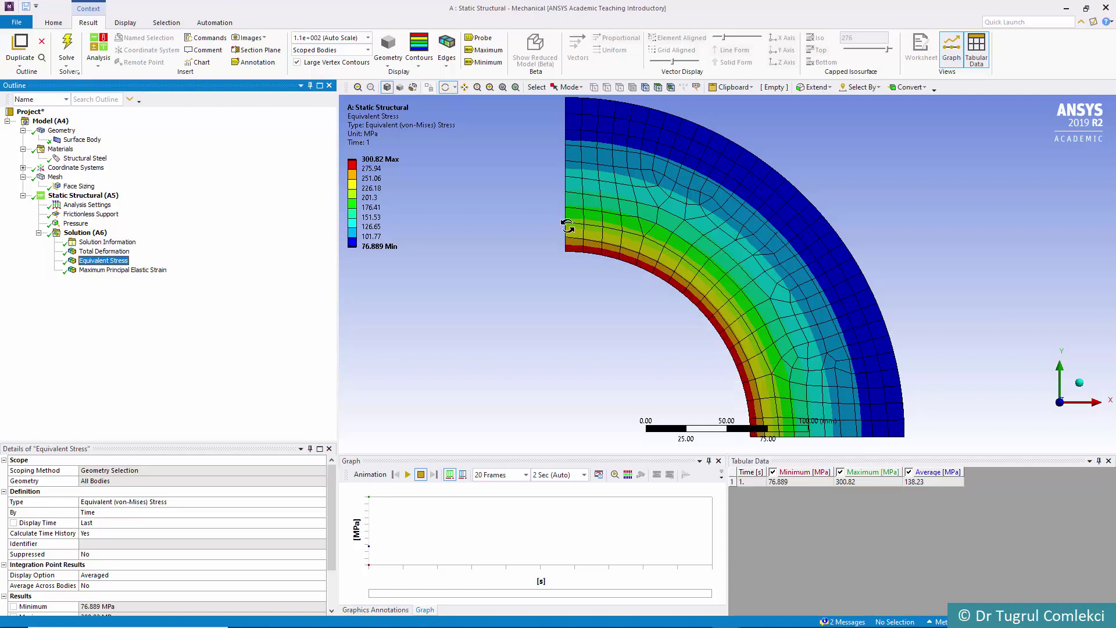
{"action": "scroll", "coordinate": [687, 195], "scroll_direction": "down", "scroll_amount": 1}
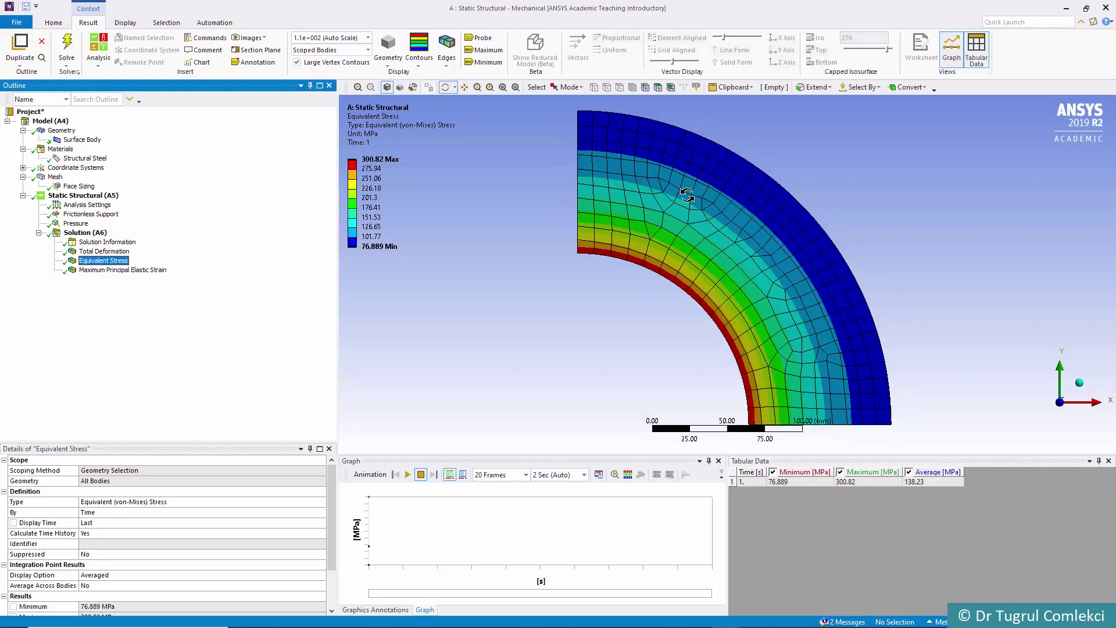
{"action": "scroll", "coordinate": [687, 195], "scroll_direction": "down", "scroll_amount": 1}
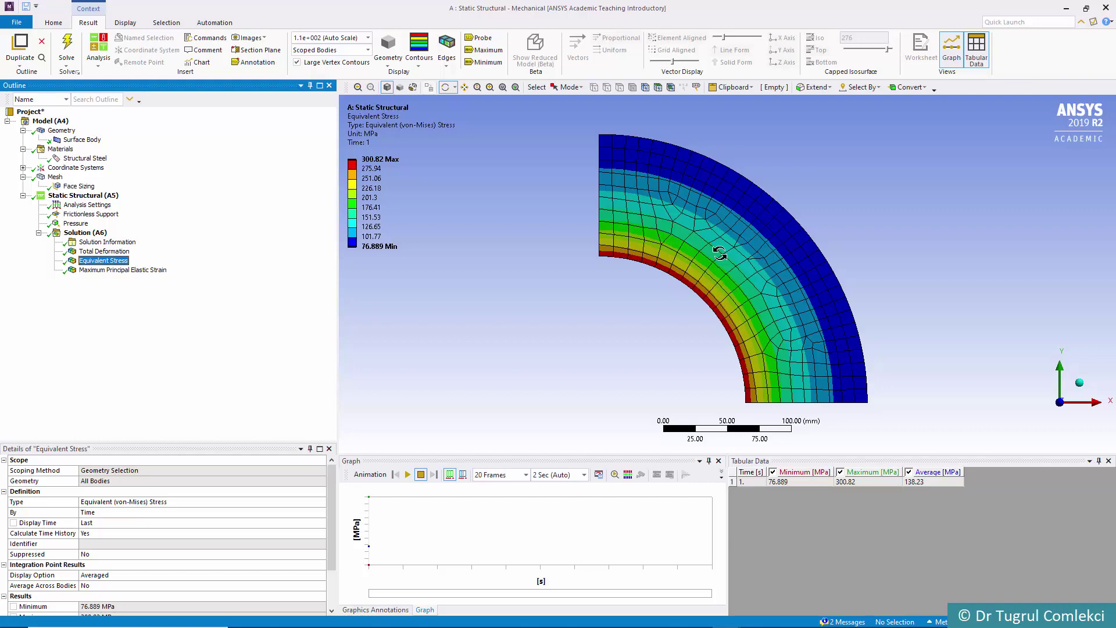
Step: Switch to Workbench, open the Engineering Data, and add the Bilinear Kinematic Hardening plasticity model to Structural Steel
{"action": "key", "text": "alt+Tab"}
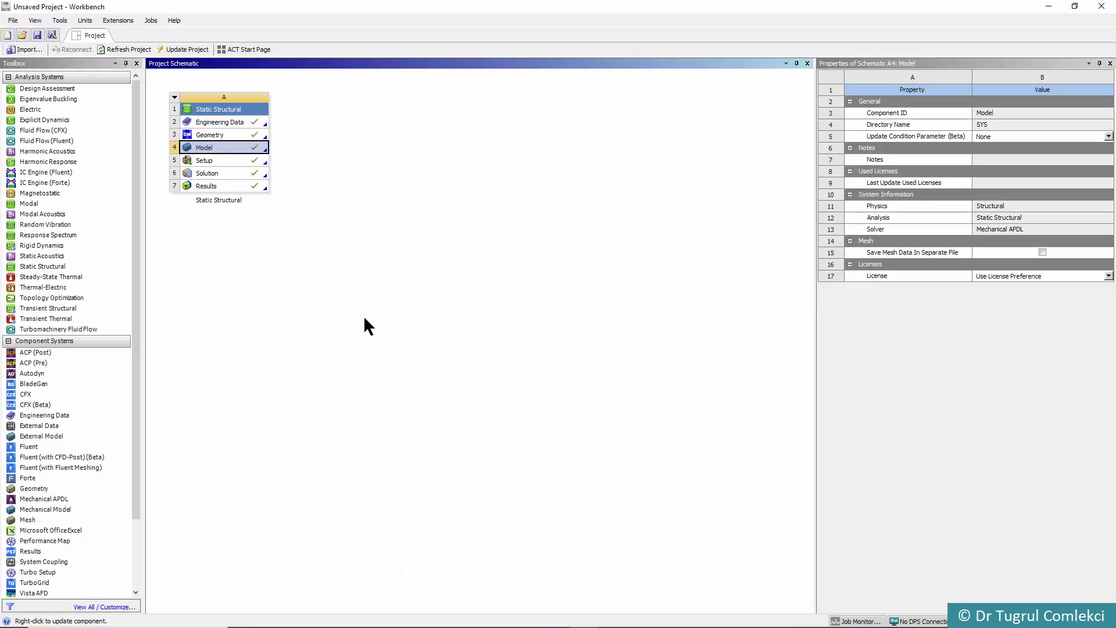
{"action": "double_click", "coordinate": [214, 121]}
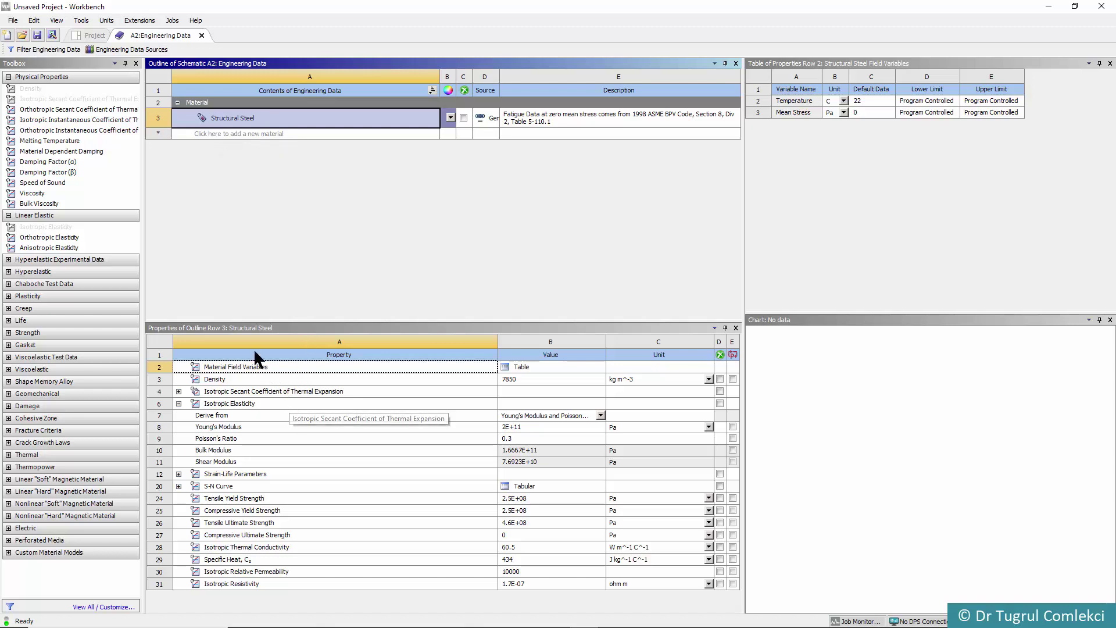
{"action": "left_click", "coordinate": [24, 296]}
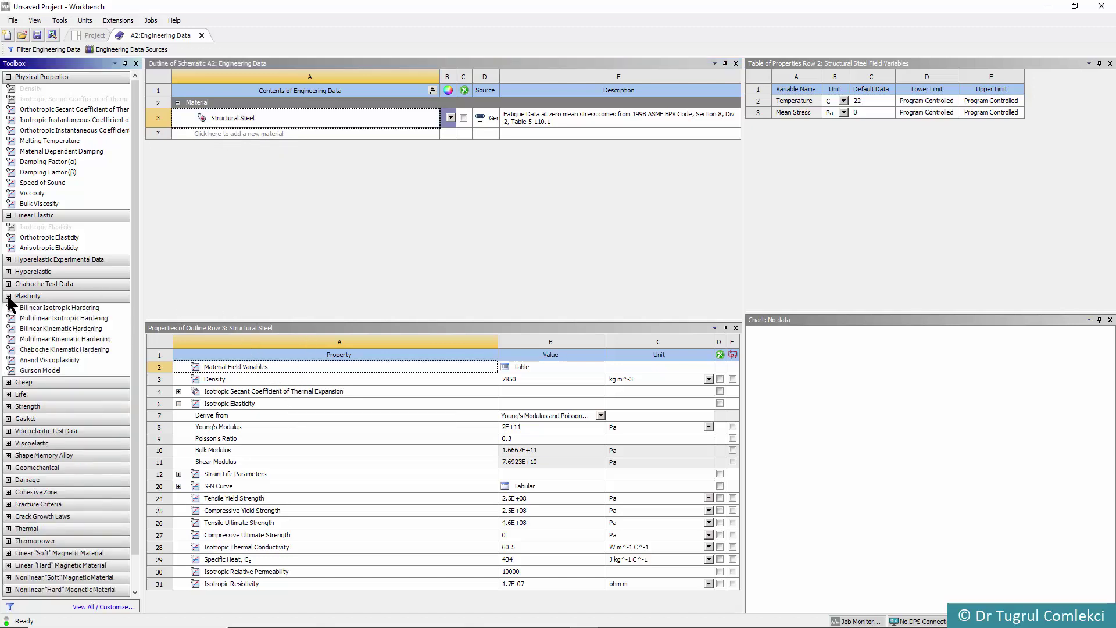
{"action": "left_click", "coordinate": [29, 328]}
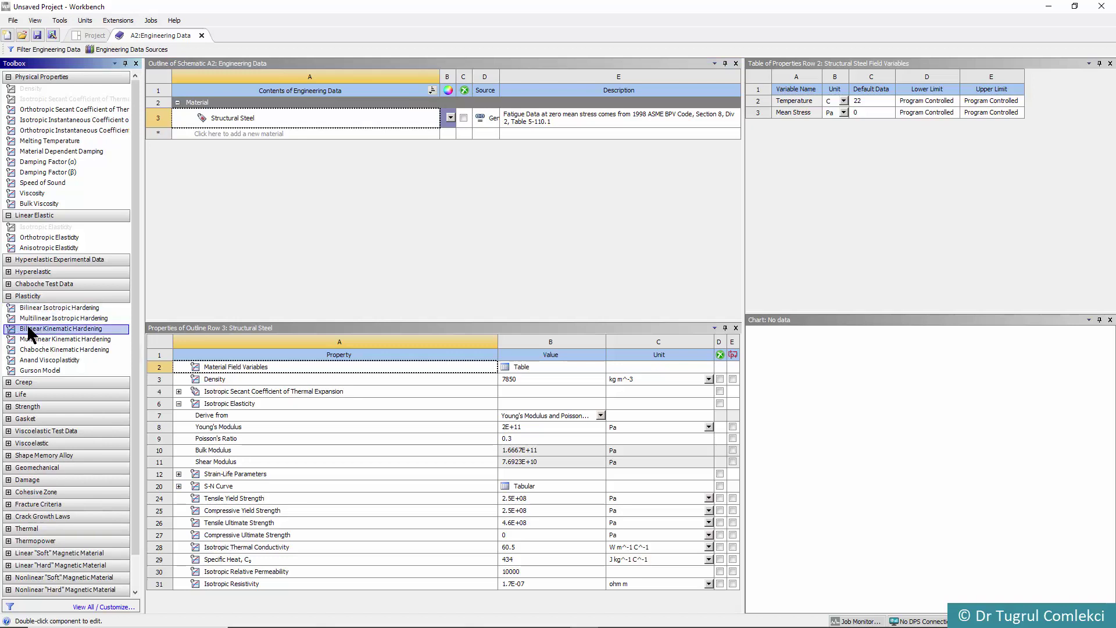
{"action": "double_click", "coordinate": [63, 328]}
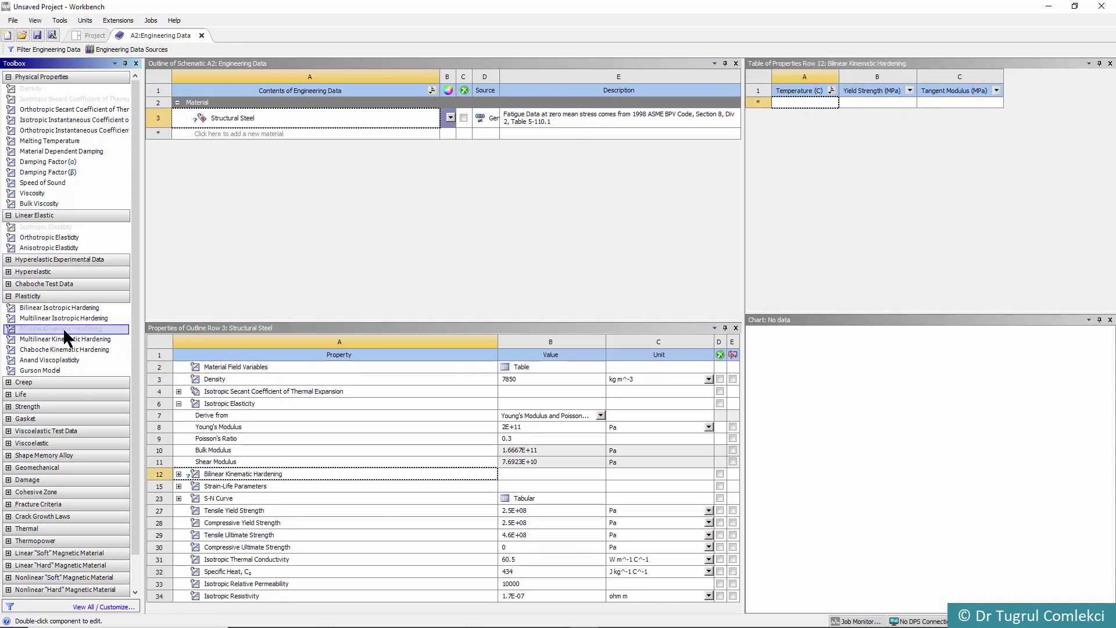
Step: Set the Bilinear Kinematic Hardening yield strength to 300 MPa and the tangent modulus to 10 MPa
{"action": "left_click", "coordinate": [179, 473]}
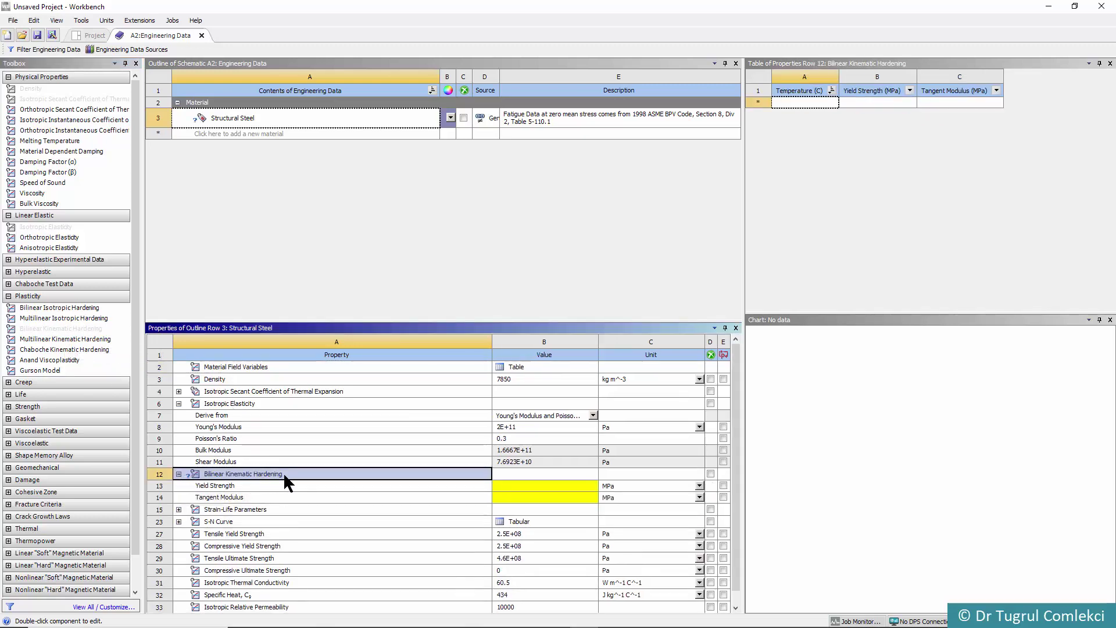
{"action": "left_click", "coordinate": [537, 485]}
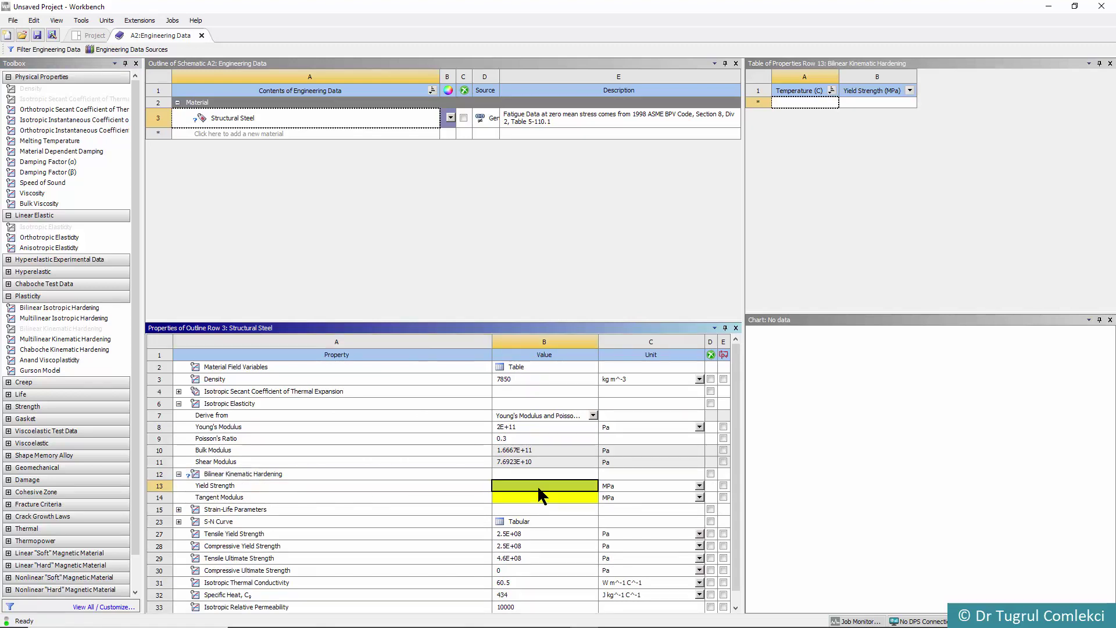
{"action": "type", "text": "300"}
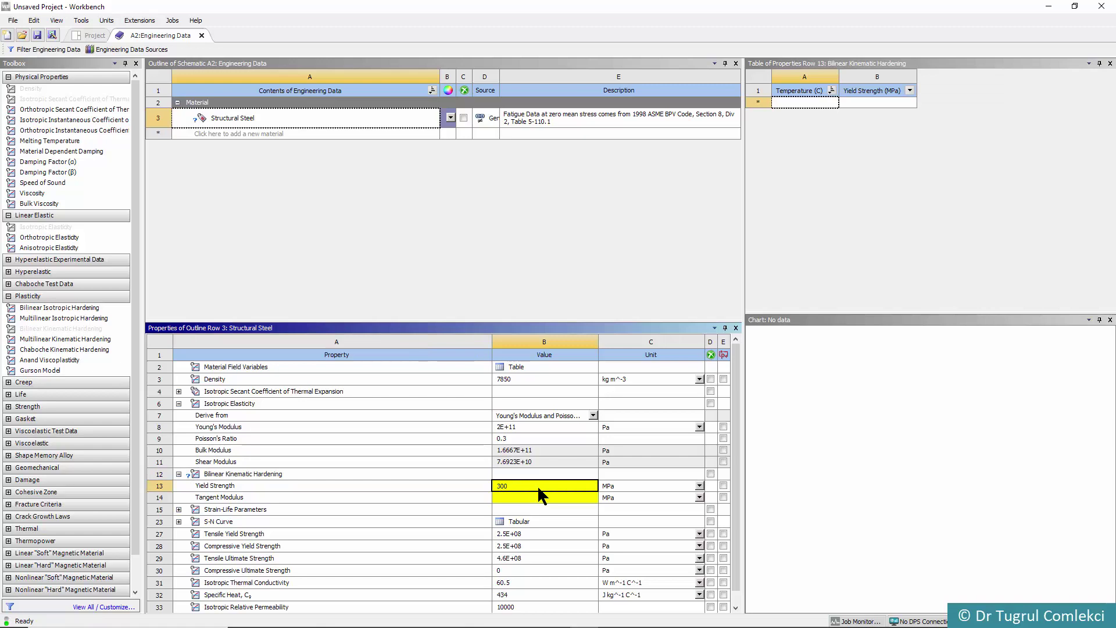
{"action": "key", "text": "Return"}
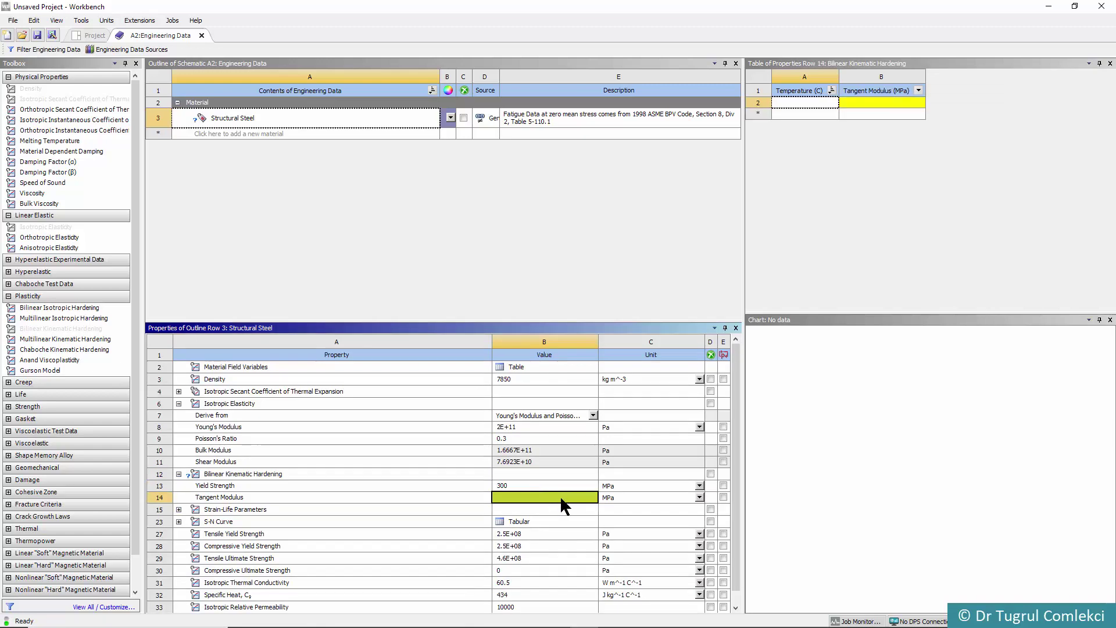
{"action": "type", "text": "10"}
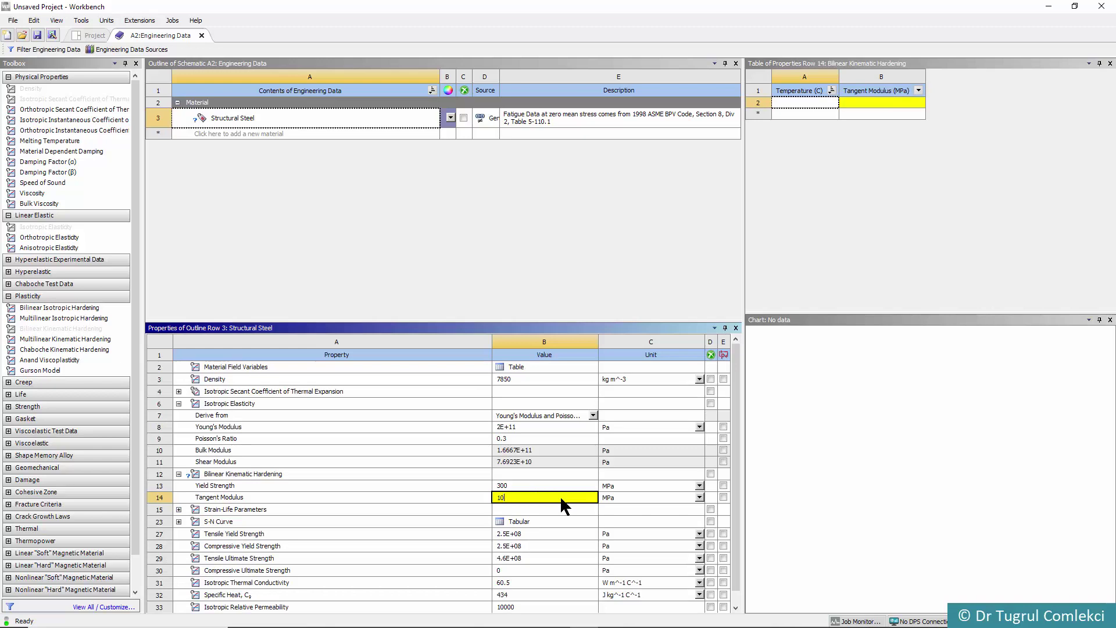
{"action": "key", "text": "Return"}
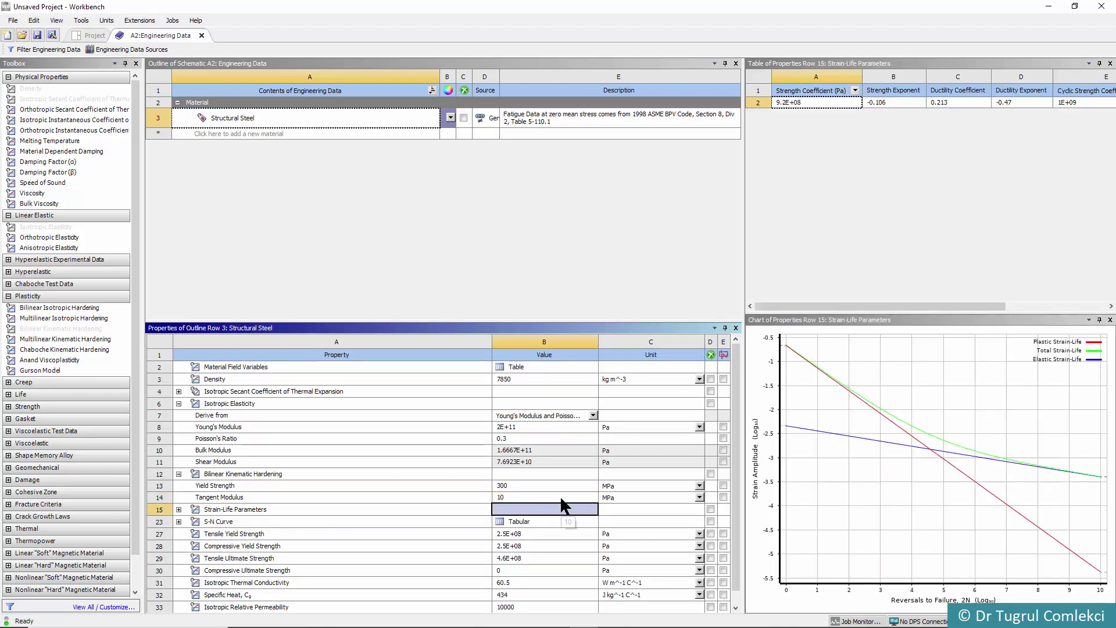
Step: Examine the bilinear stress-strain curve of Structural Steel for the yield strength and tangent modulus, including the yield point and the plastic plateau
{"action": "left_click", "coordinate": [550, 485]}
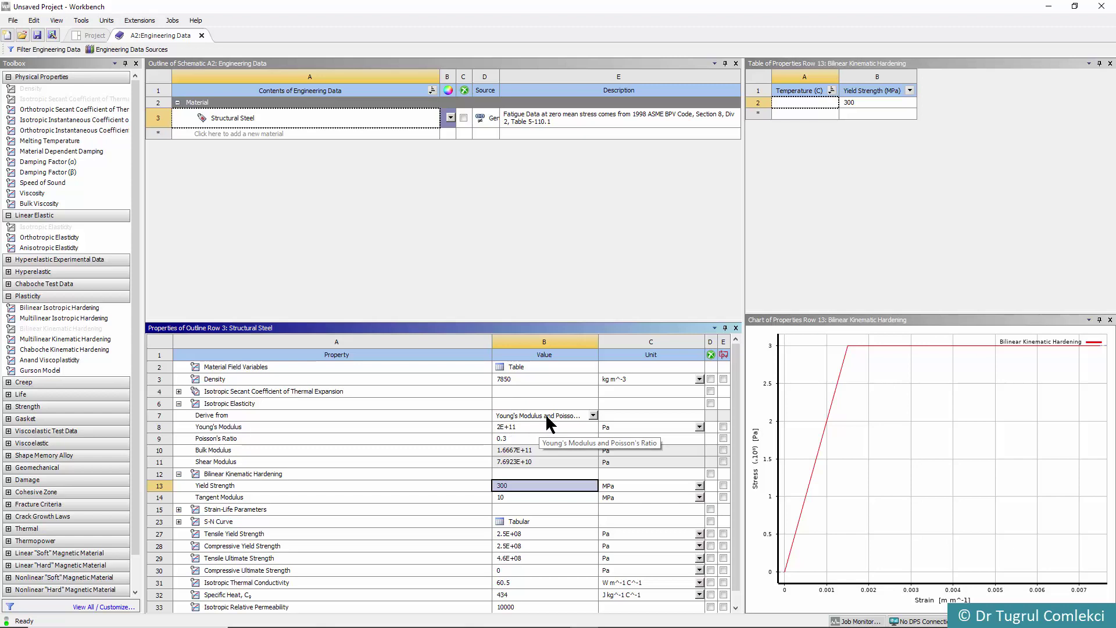
{"action": "left_click", "coordinate": [519, 496]}
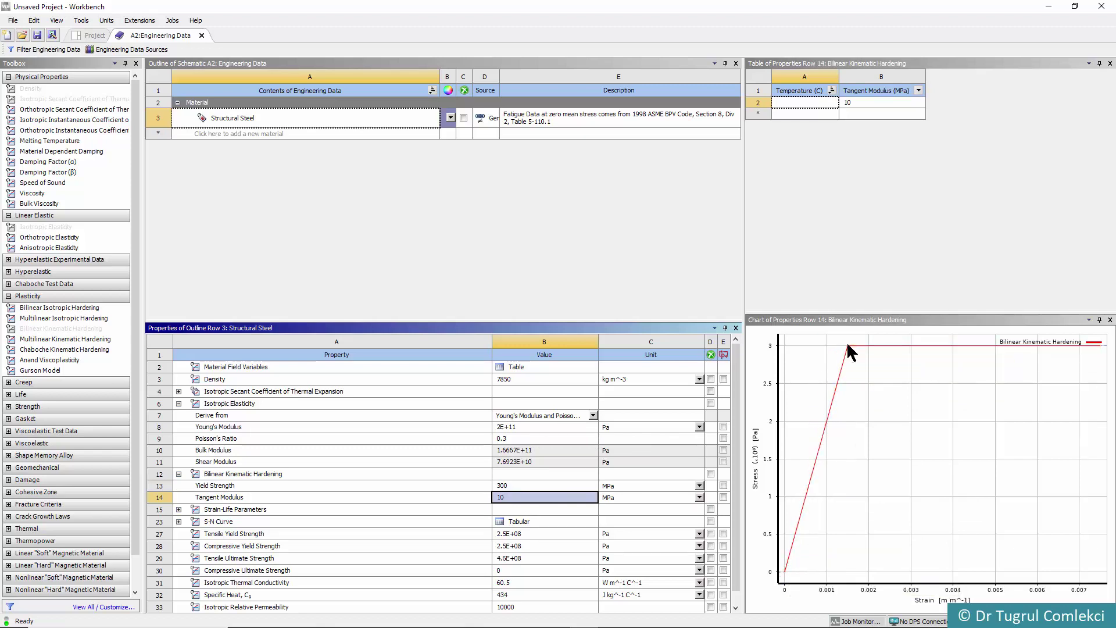
{"action": "mouse_move", "coordinate": [848, 347]}
{"action": "mouse_move", "coordinate": [980, 346]}
Step: Return to the project schematic, update the Model cell of the Static Structural system and open it in Mechanical
{"action": "left_click", "coordinate": [100, 37]}
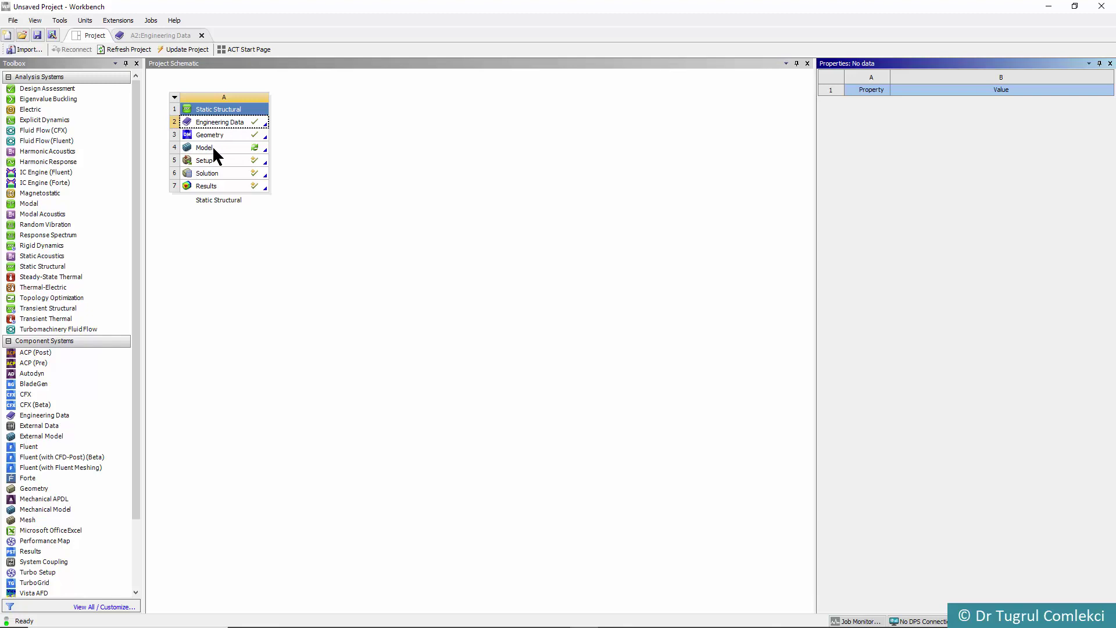
{"action": "left_click", "coordinate": [214, 147]}
{"action": "right_click", "coordinate": [214, 149]}
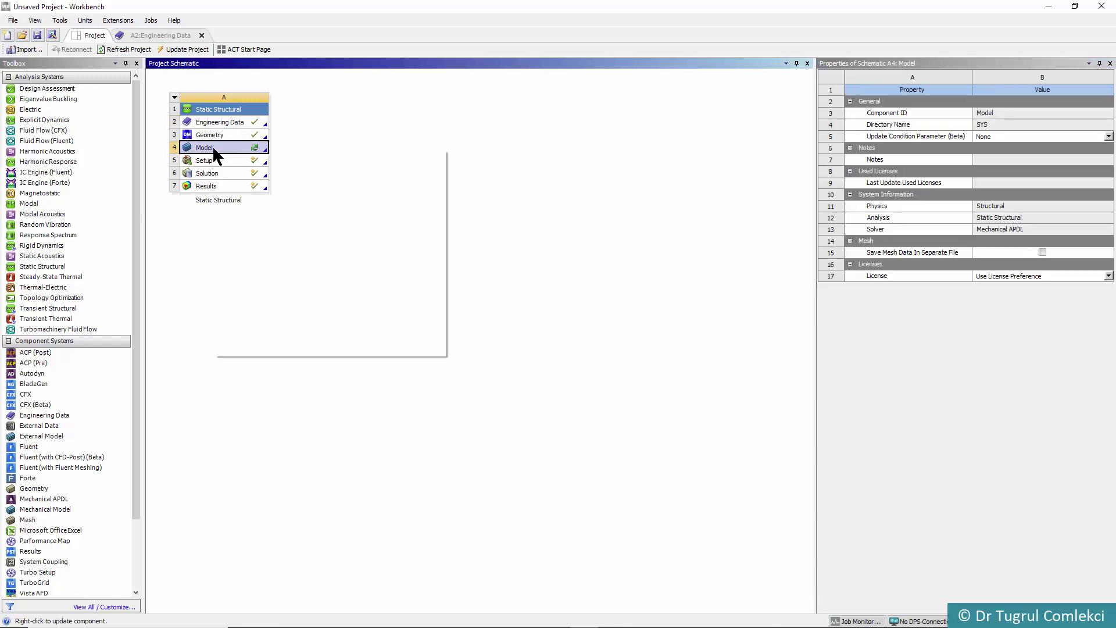
{"action": "left_click", "coordinate": [258, 246]}
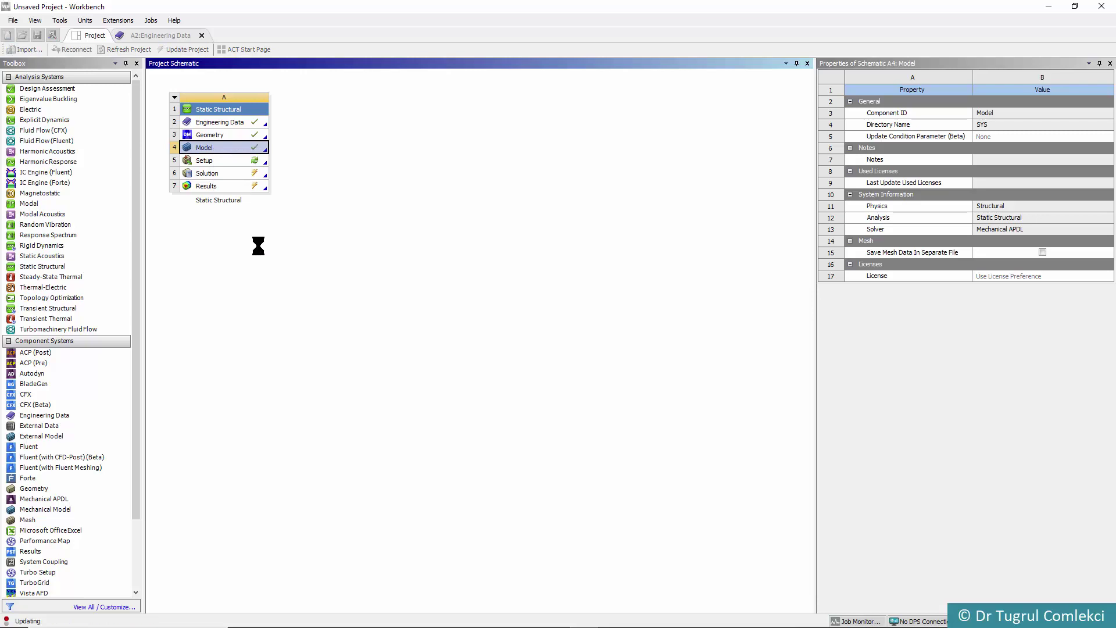
{"action": "right_click", "coordinate": [222, 152]}
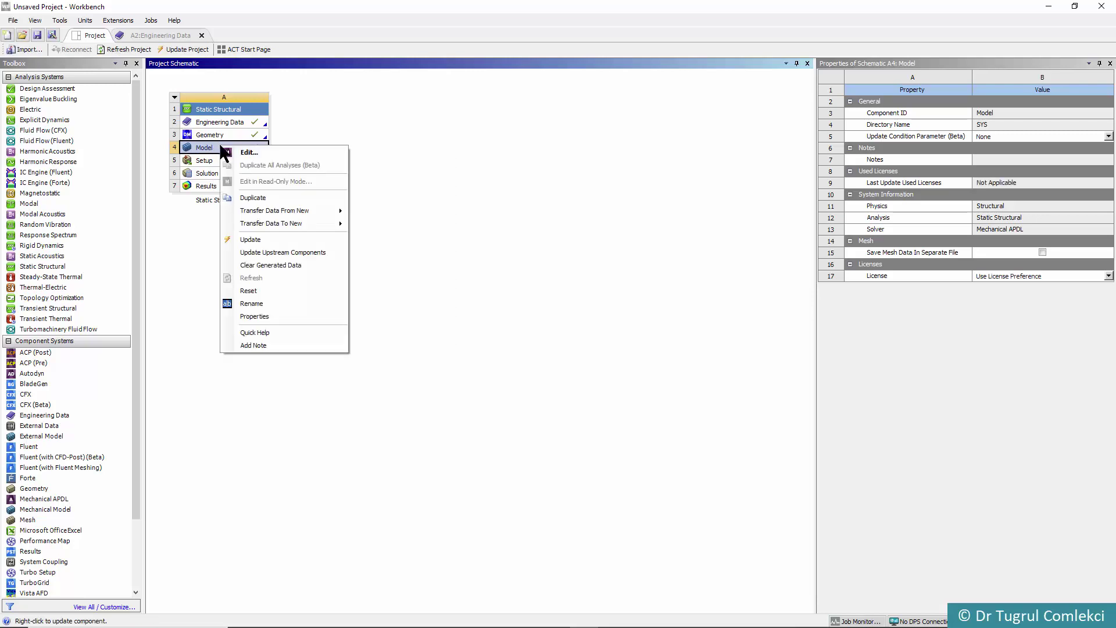
{"action": "left_click", "coordinate": [365, 232]}
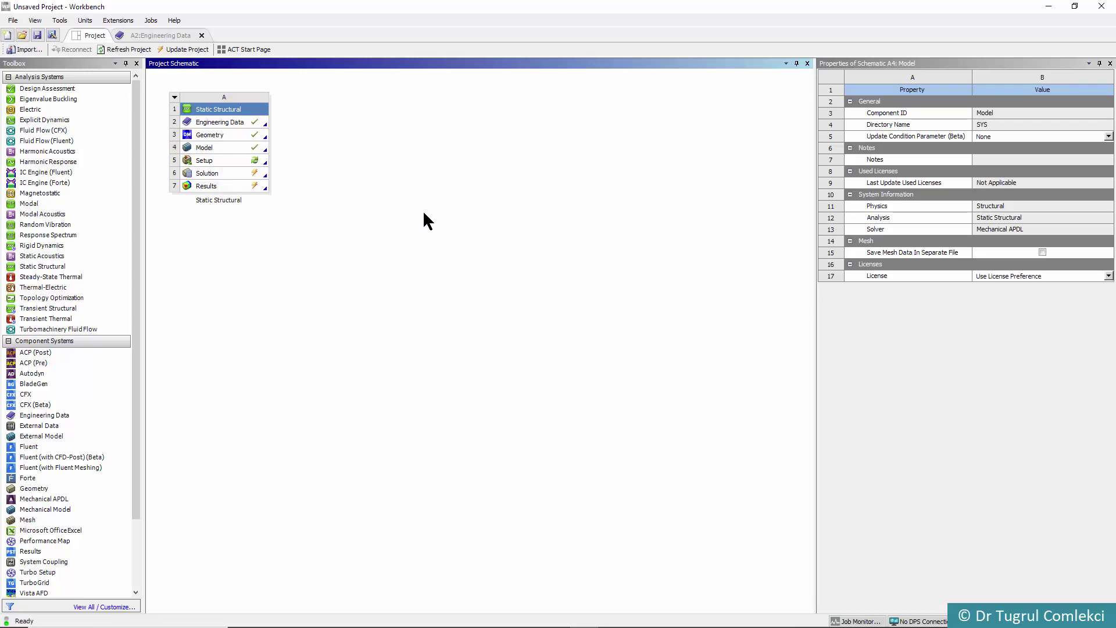
{"action": "double_click", "coordinate": [201, 144]}
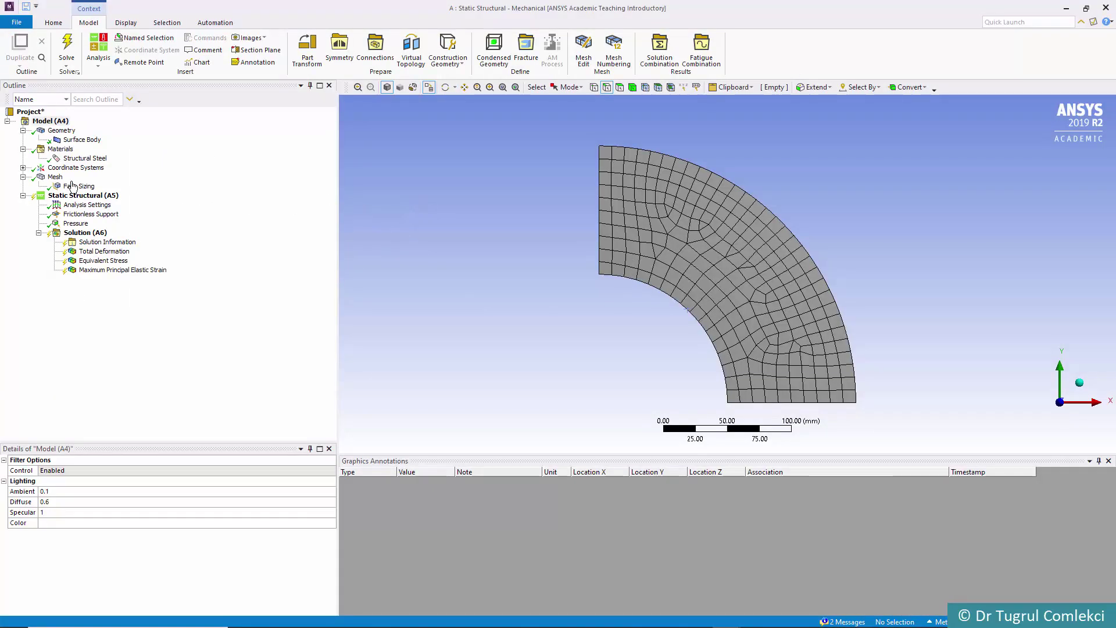
Step: Review the pressure load on the inner arc, solve with the updated material and display the equivalent stress contours
{"action": "left_click", "coordinate": [74, 225]}
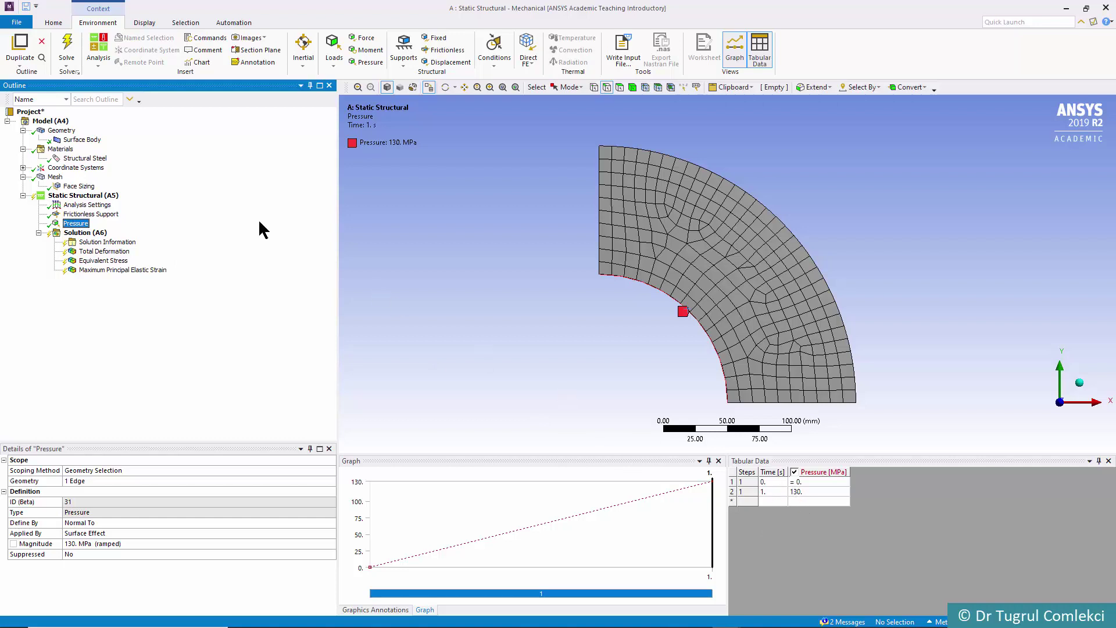
{"action": "left_click", "coordinate": [68, 54]}
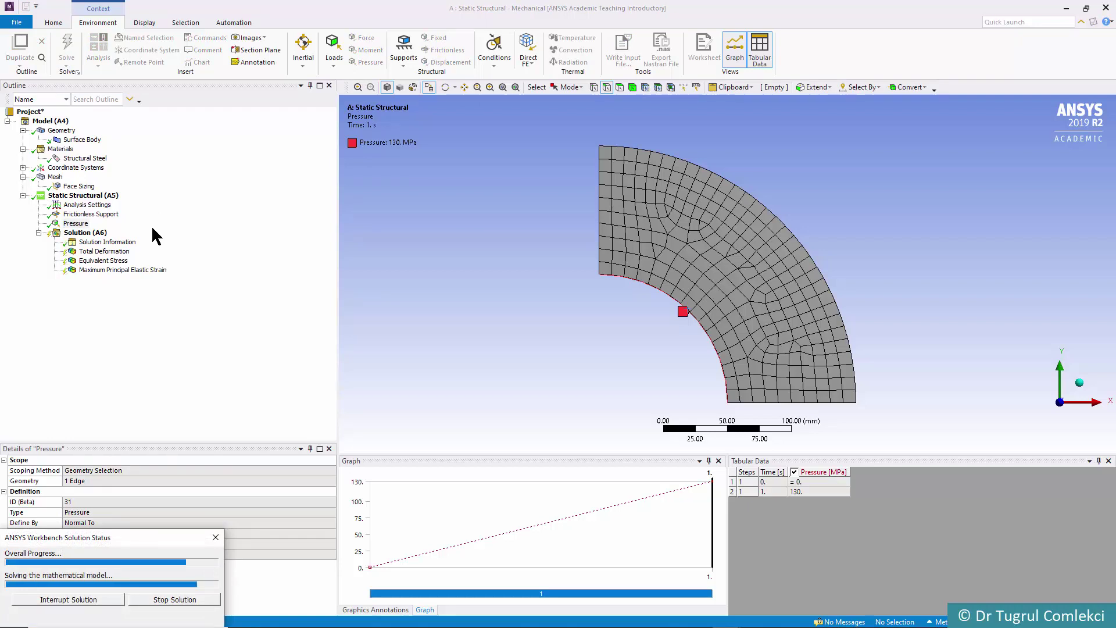
{"action": "left_click", "coordinate": [104, 261]}
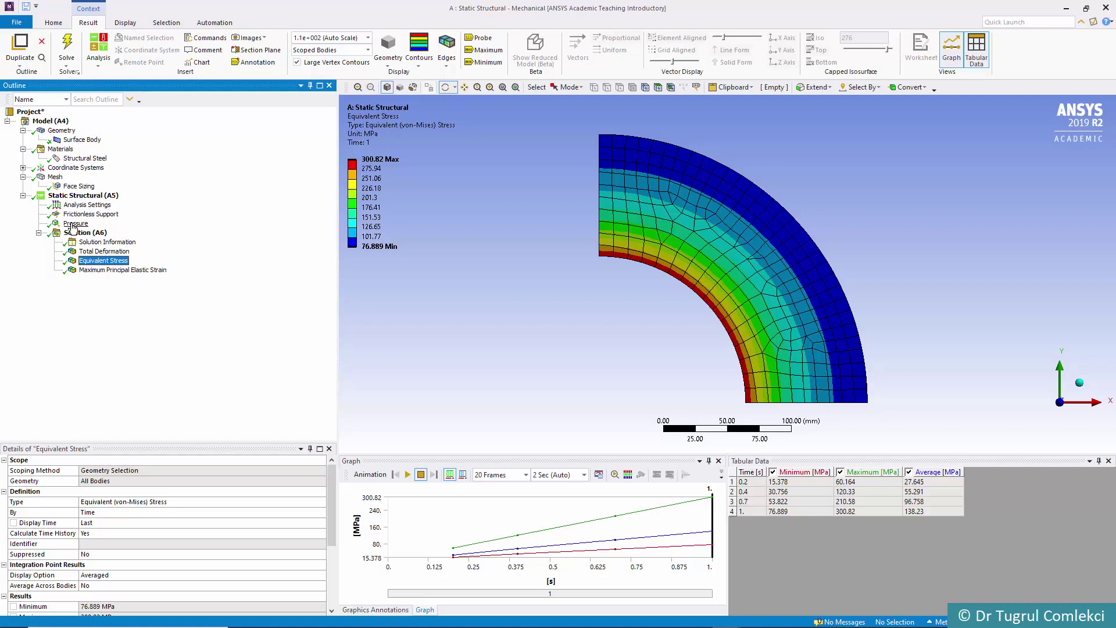
Step: Set the number of load steps to 3 in the Analysis Settings
{"action": "left_click", "coordinate": [86, 207]}
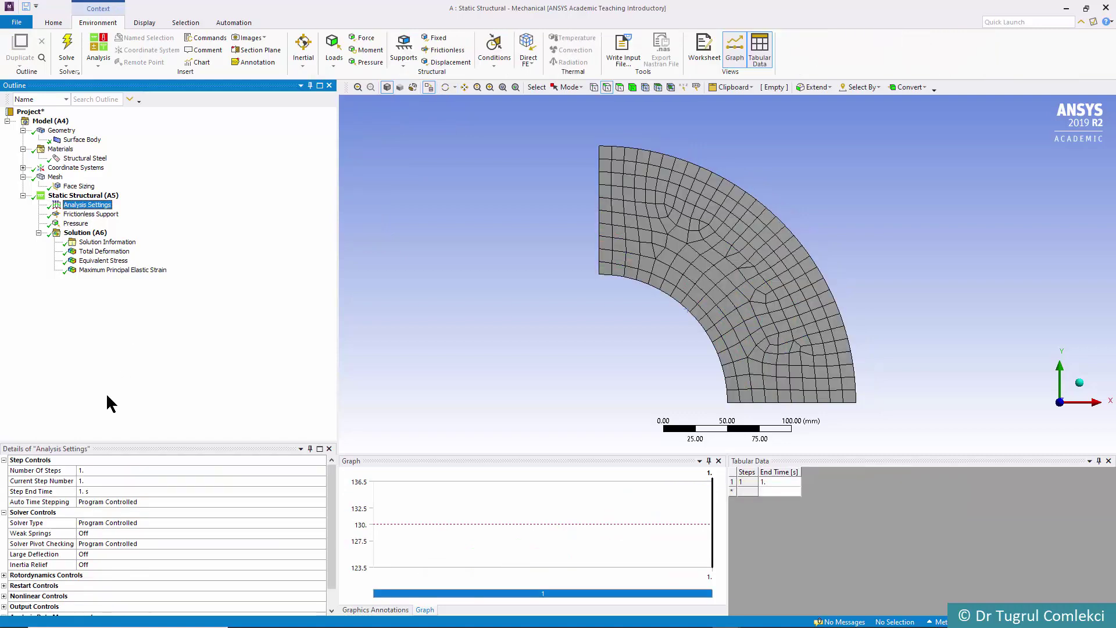
{"action": "left_click", "coordinate": [88, 470]}
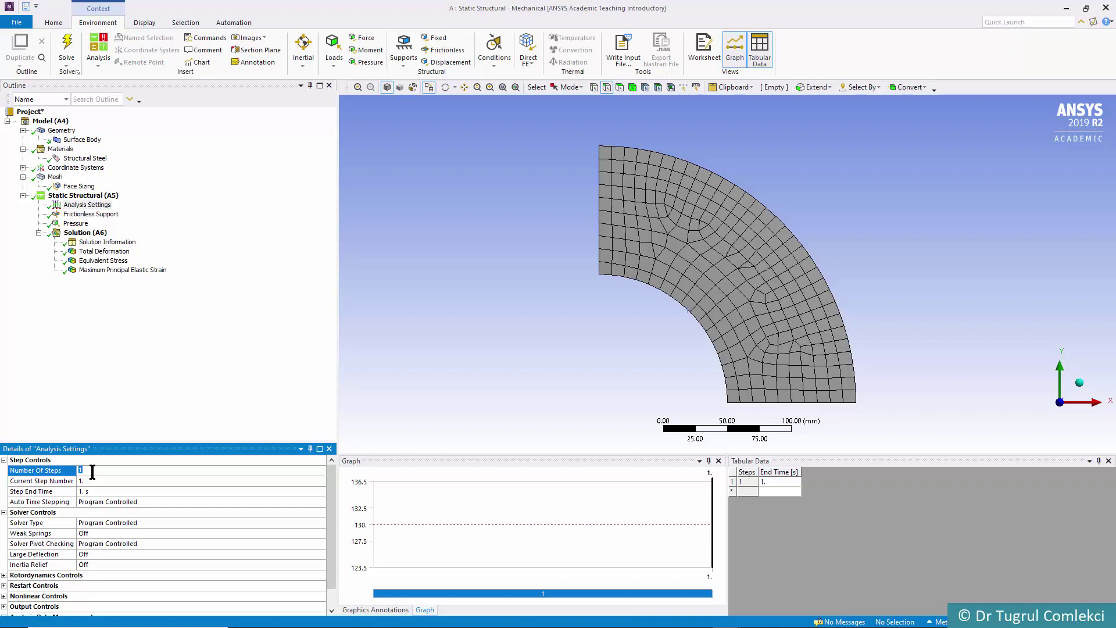
{"action": "type", "text": "3"}
{"action": "key", "text": "Return"}
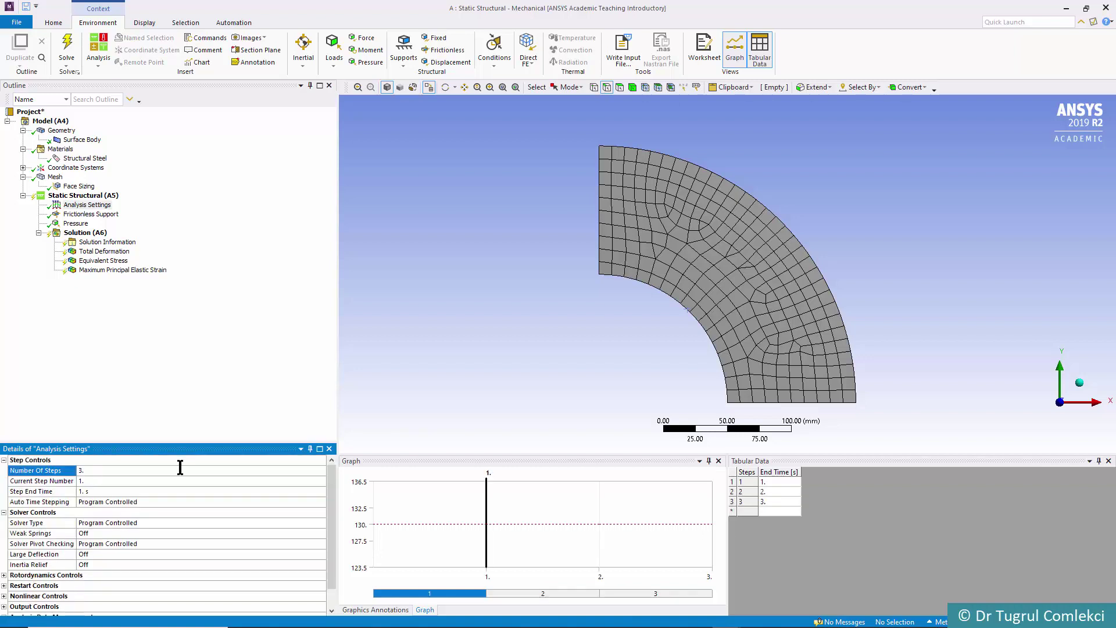
Step: Turn on auto time stepping for load step 1, with initial and minimum substeps set to 10
{"action": "left_click", "coordinate": [106, 501]}
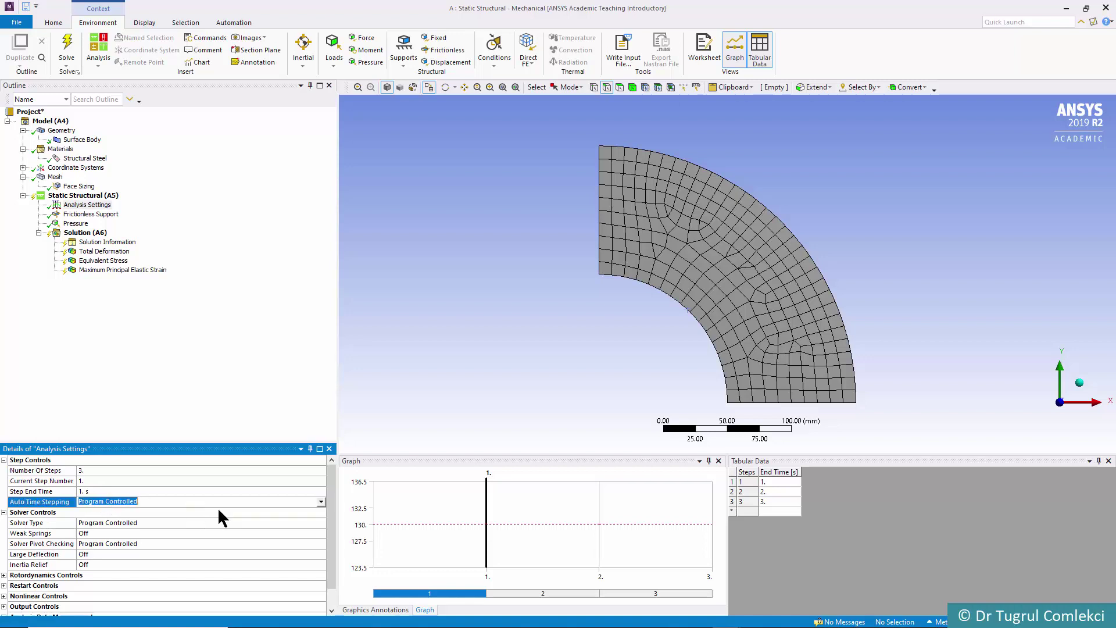
{"action": "left_click", "coordinate": [321, 501]}
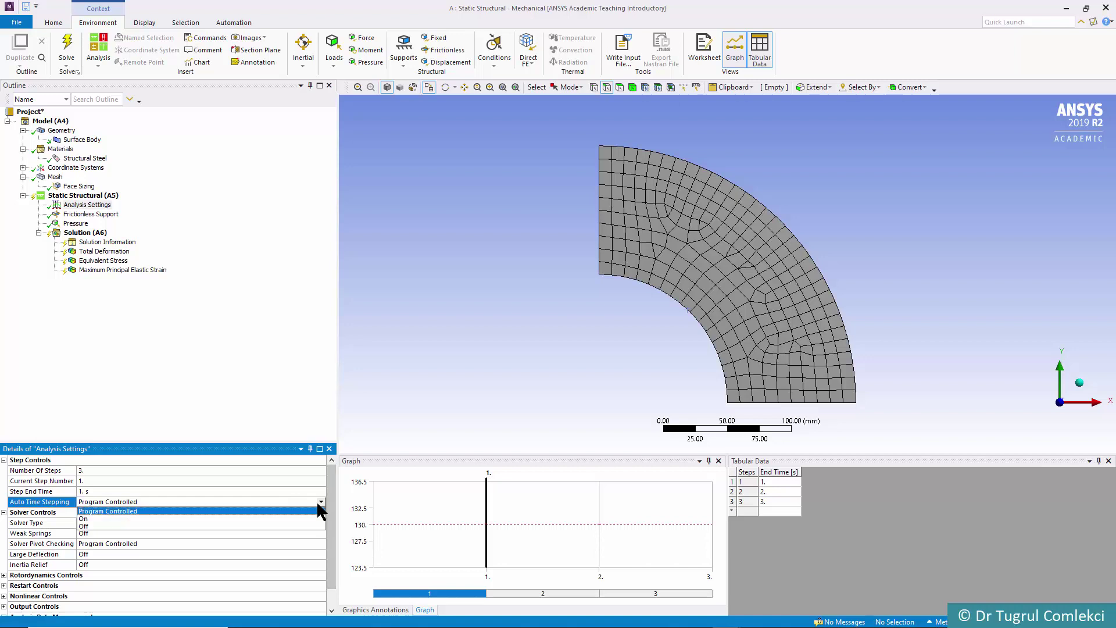
{"action": "left_click", "coordinate": [150, 519]}
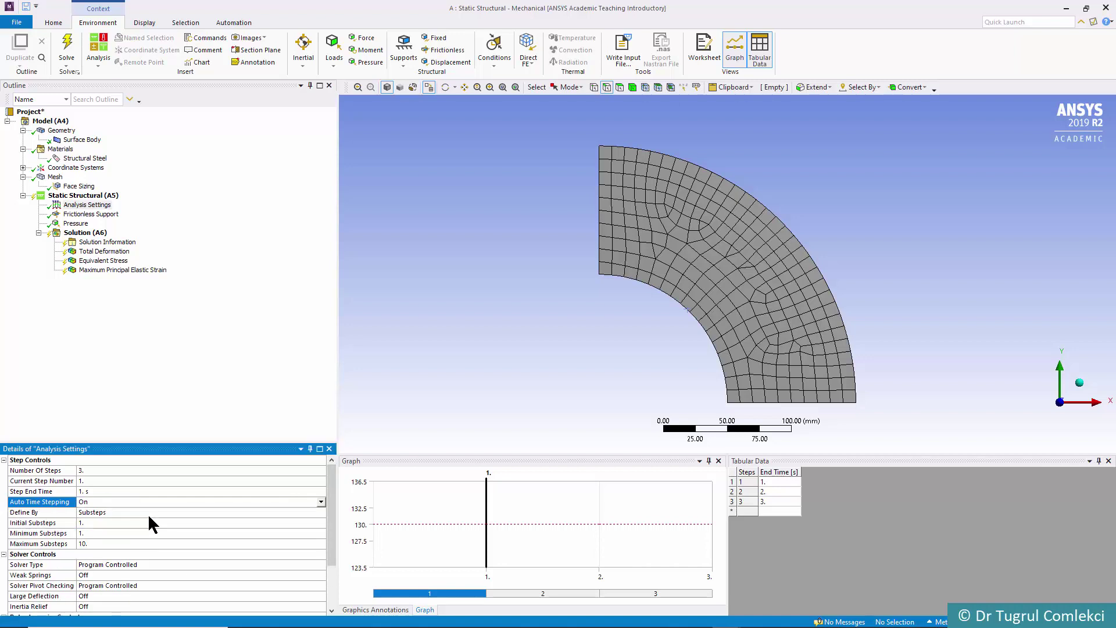
{"action": "left_click", "coordinate": [107, 522]}
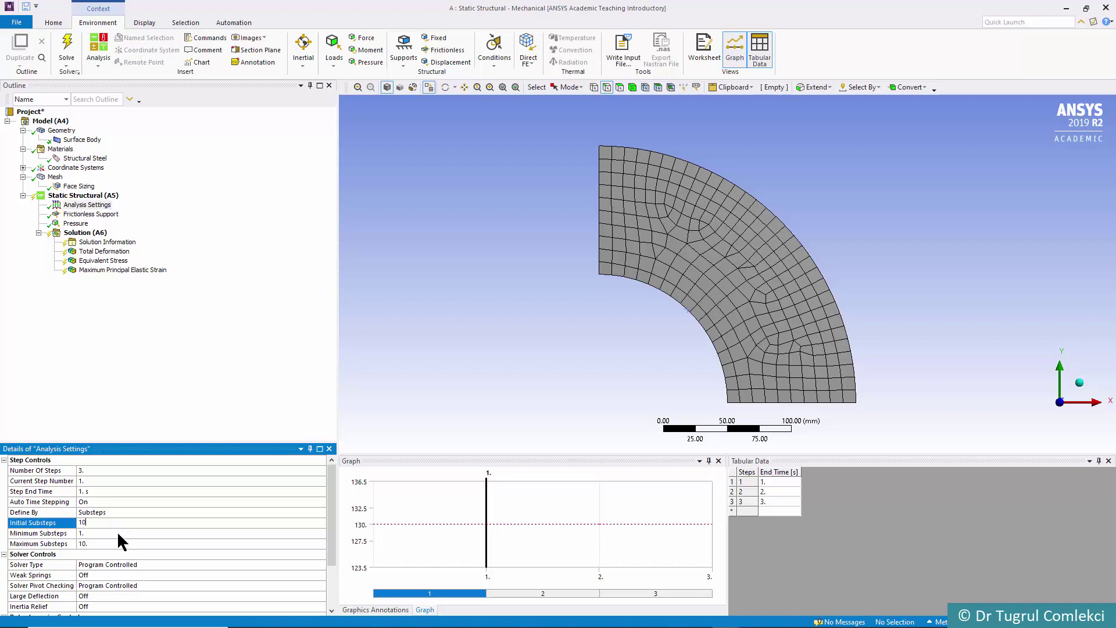
{"action": "left_click", "coordinate": [116, 532]}
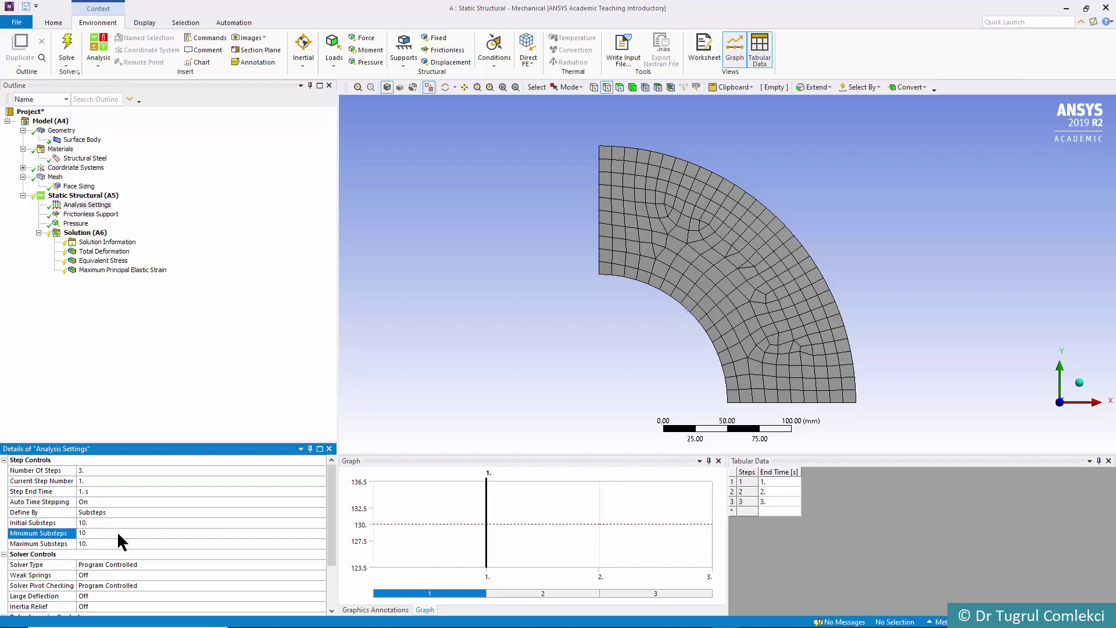
{"action": "type", "text": "10"}
{"action": "left_click", "coordinate": [121, 544]}
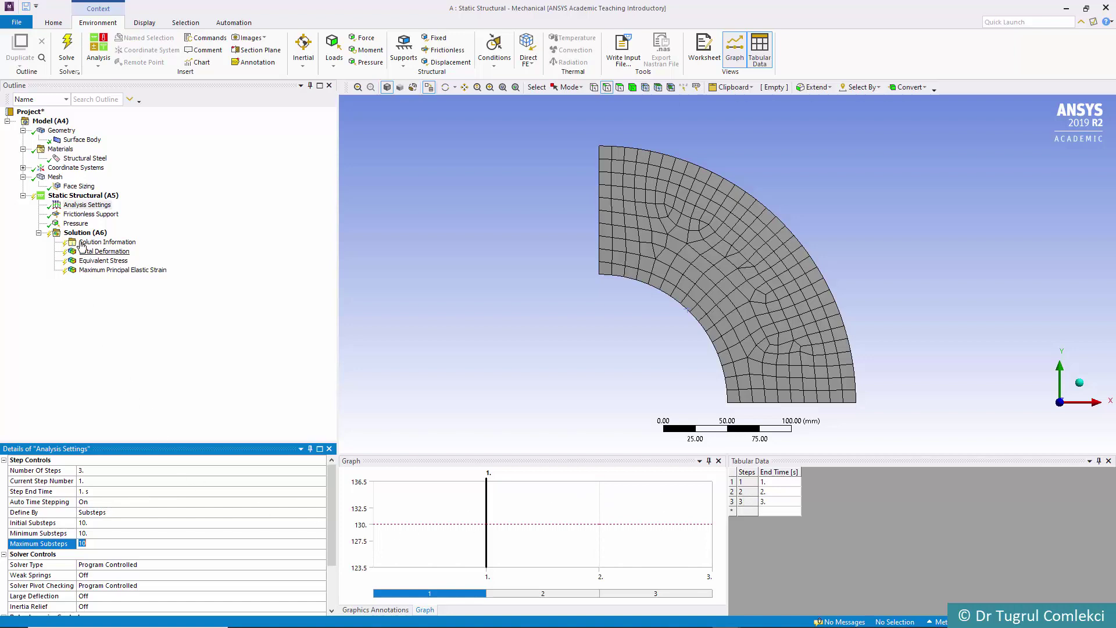
Step: Set the pressure on the inner arc edge to 220 MPa at 2 s and 0 MPa at 3 s
{"action": "left_click", "coordinate": [75, 223]}
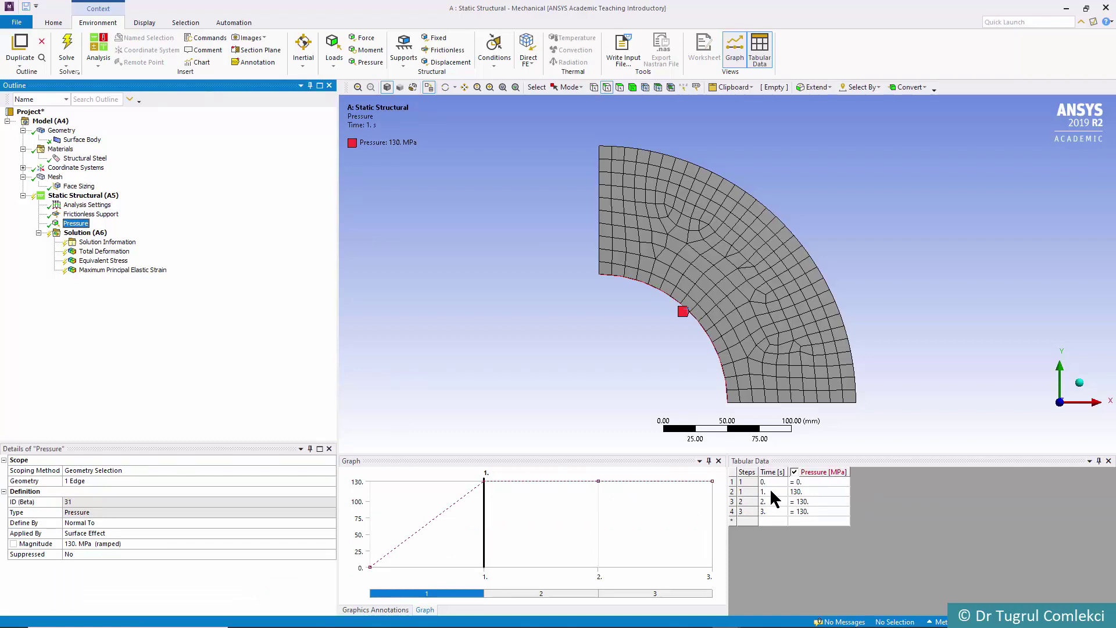
{"action": "left_click", "coordinate": [800, 500]}
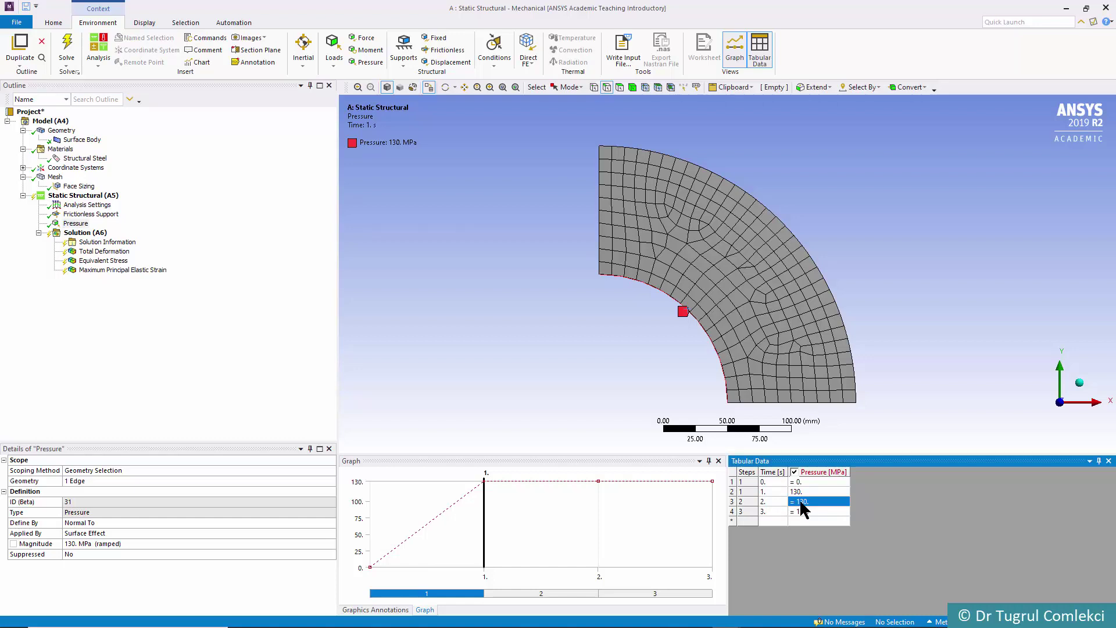
{"action": "type", "text": "220"}
{"action": "left_click", "coordinate": [807, 512]}
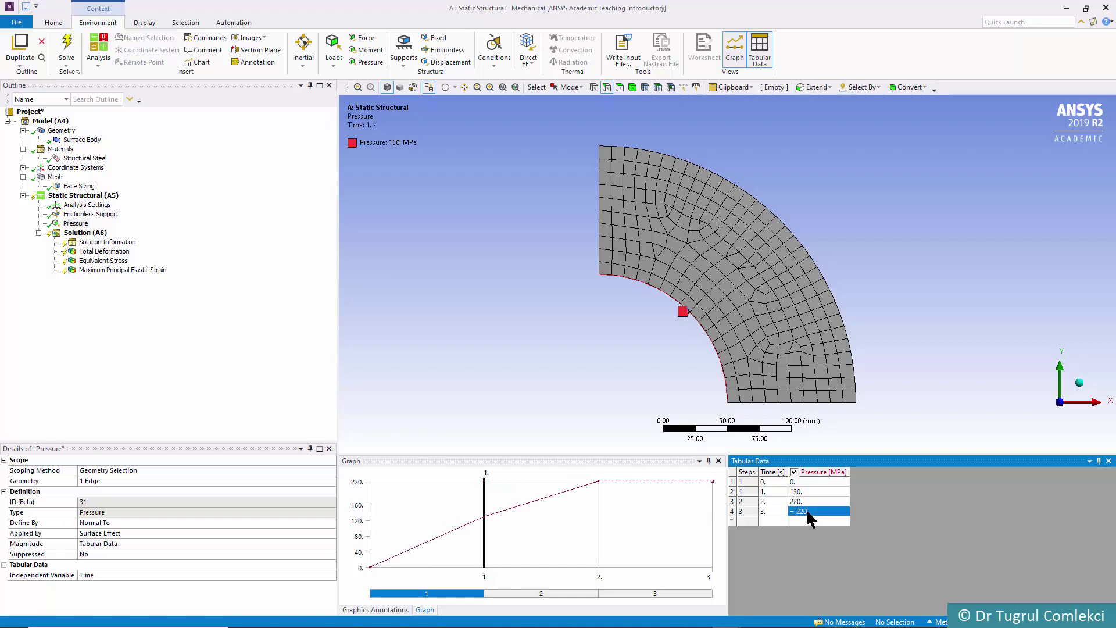
{"action": "type", "text": "0"}
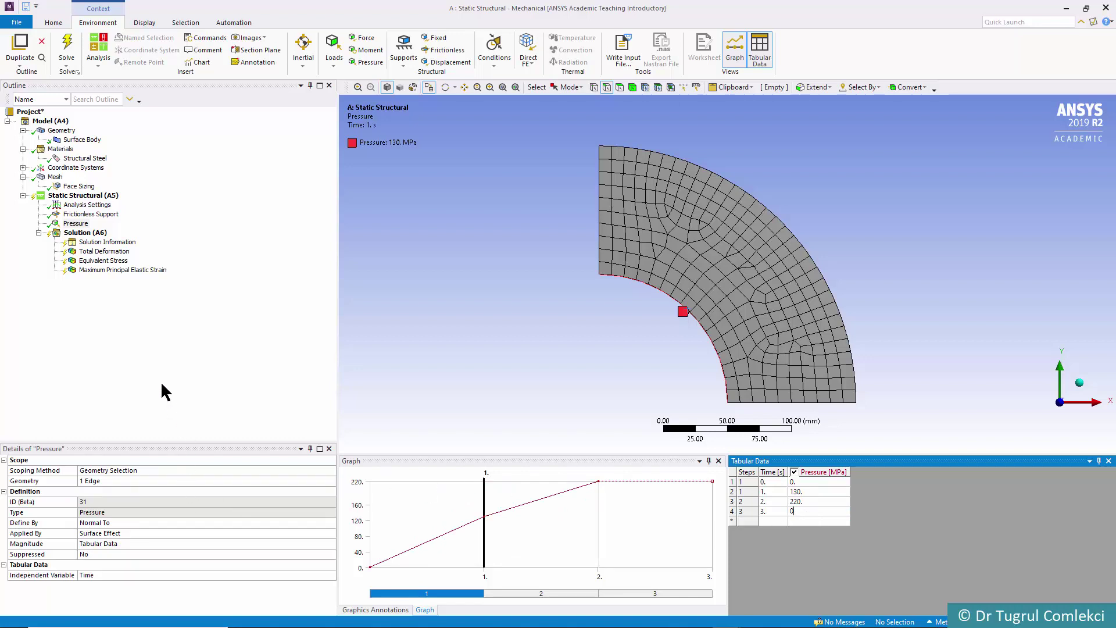
Step: Turn on auto time stepping for load step 2 in the Analysis Settings, with initial and minimum substeps set to 10
{"action": "left_click", "coordinate": [87, 205]}
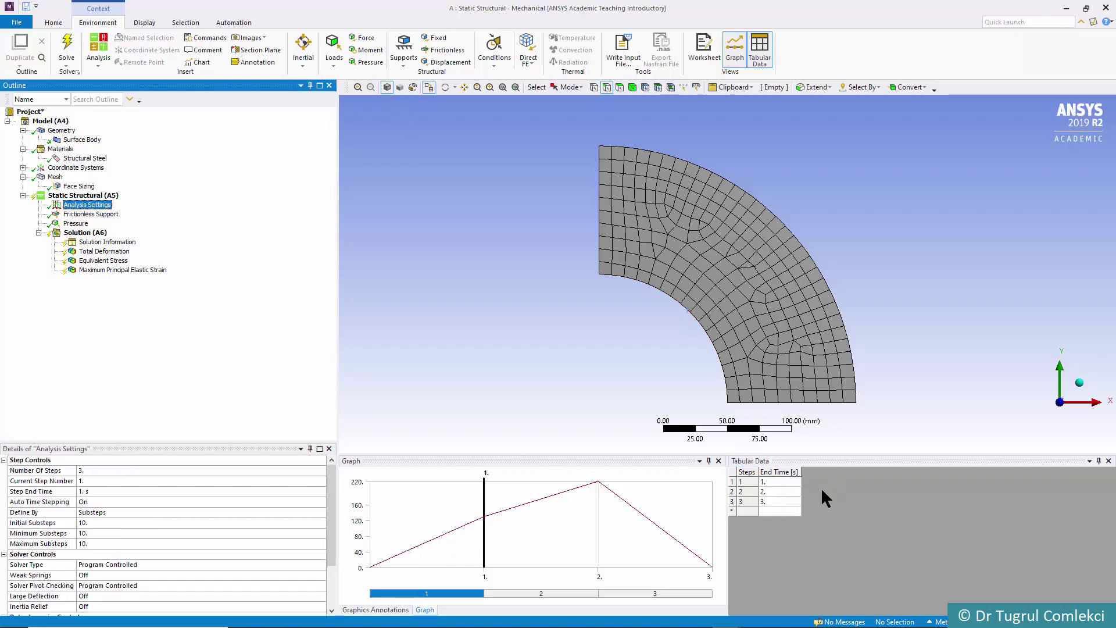
{"action": "left_click", "coordinate": [745, 492]}
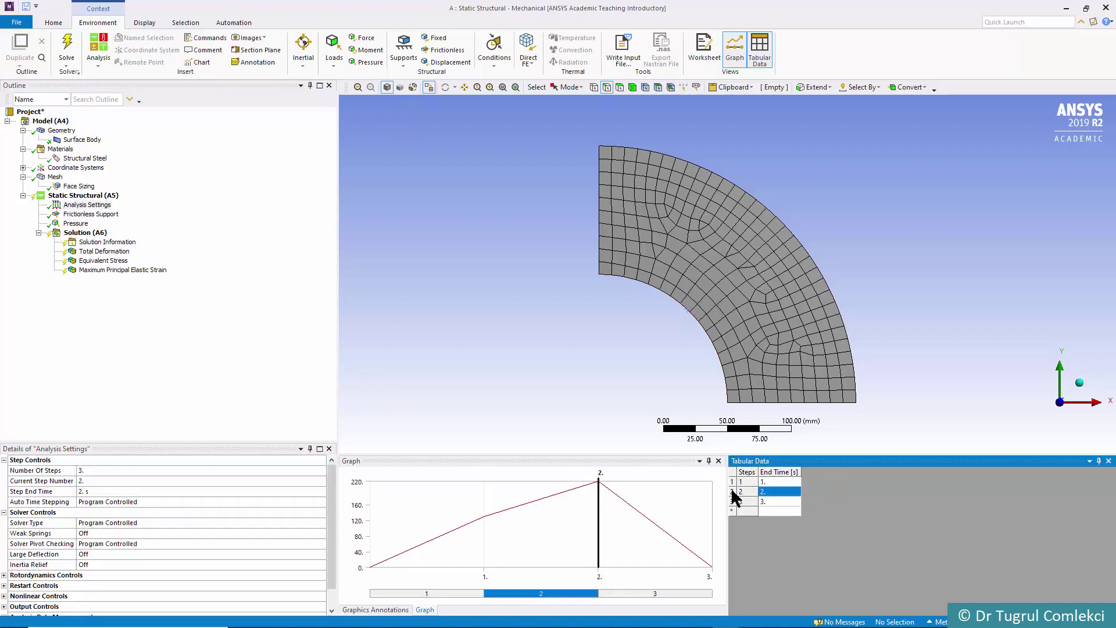
{"action": "left_click", "coordinate": [115, 501]}
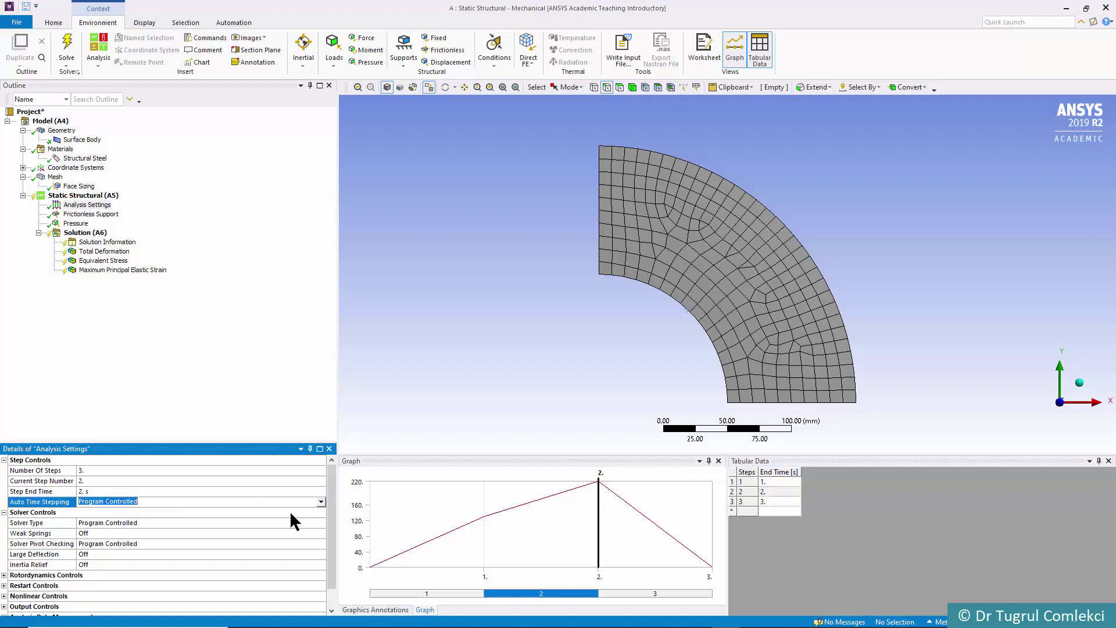
{"action": "left_click", "coordinate": [320, 502]}
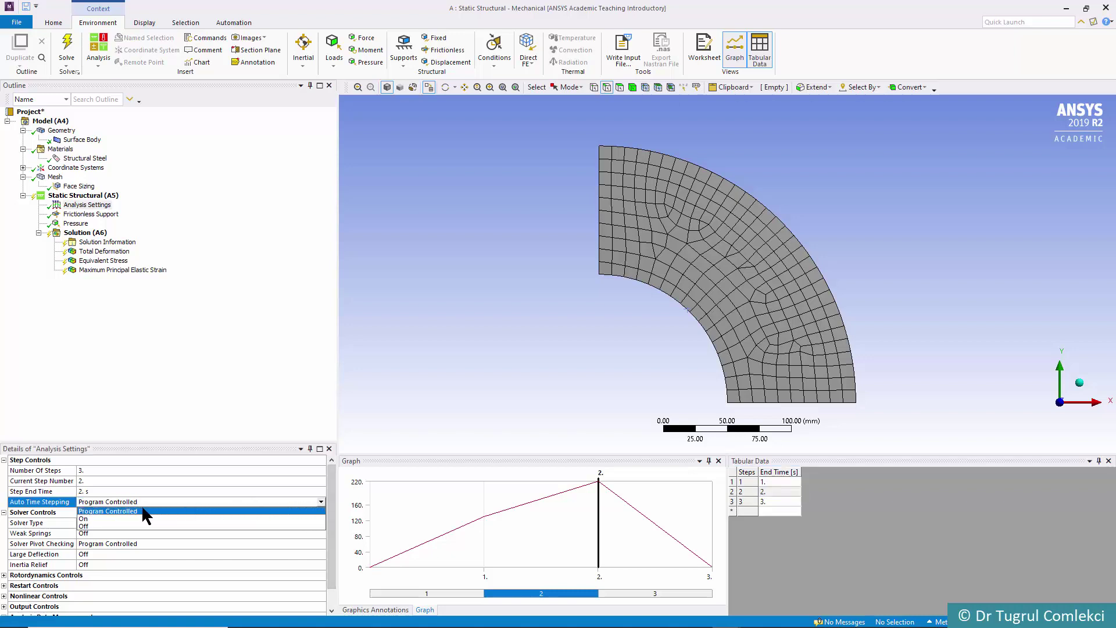
{"action": "left_click", "coordinate": [110, 516]}
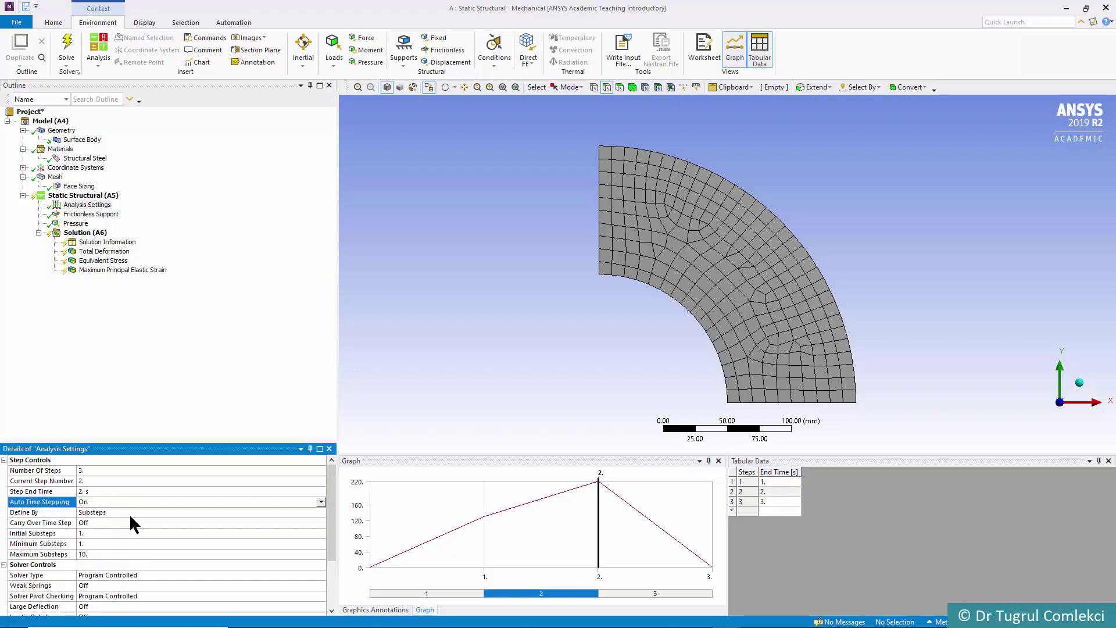
{"action": "left_click", "coordinate": [140, 533]}
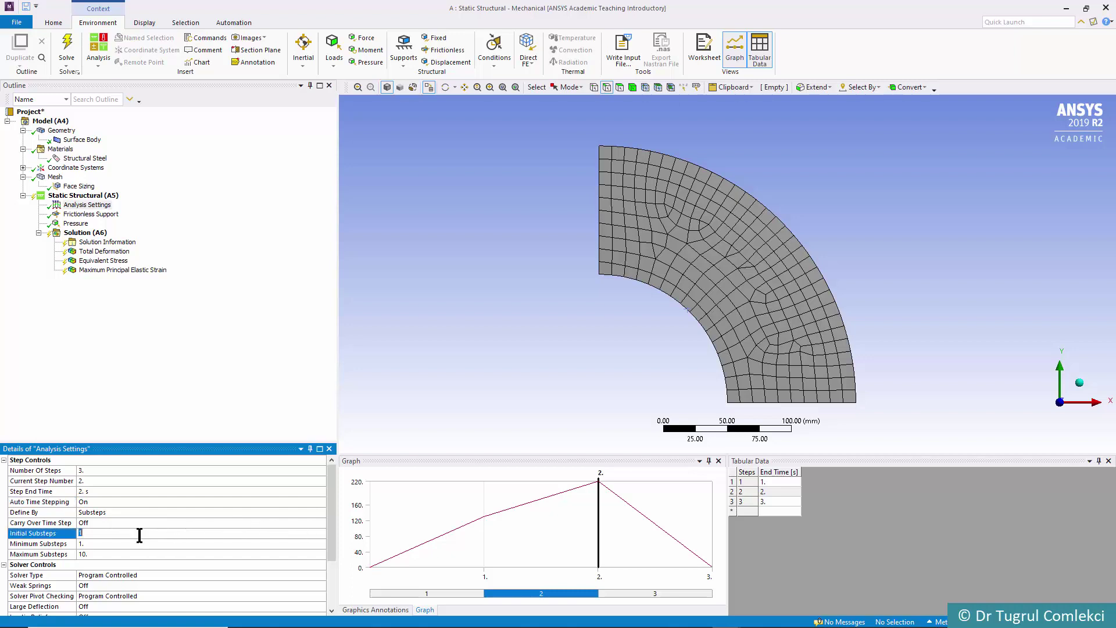
{"action": "type", "text": "10"}
{"action": "left_click", "coordinate": [132, 544]}
{"action": "type", "text": "10"}
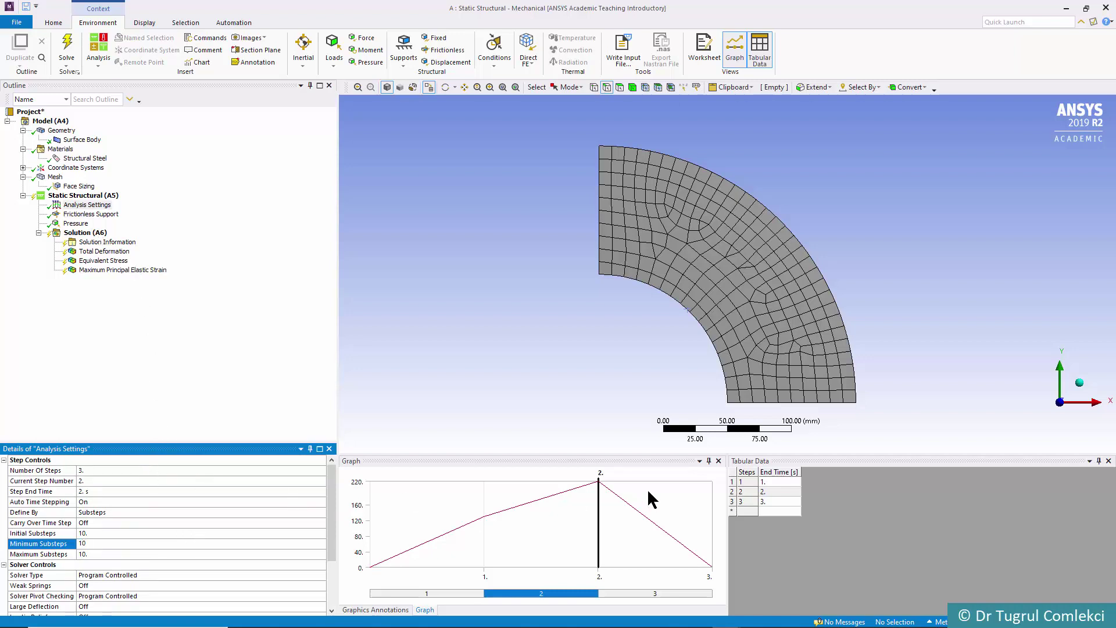
Step: Turn on auto time stepping for load step 3 in the Analysis Settings, with initial and minimum substeps set to 10
{"action": "left_click", "coordinate": [744, 500]}
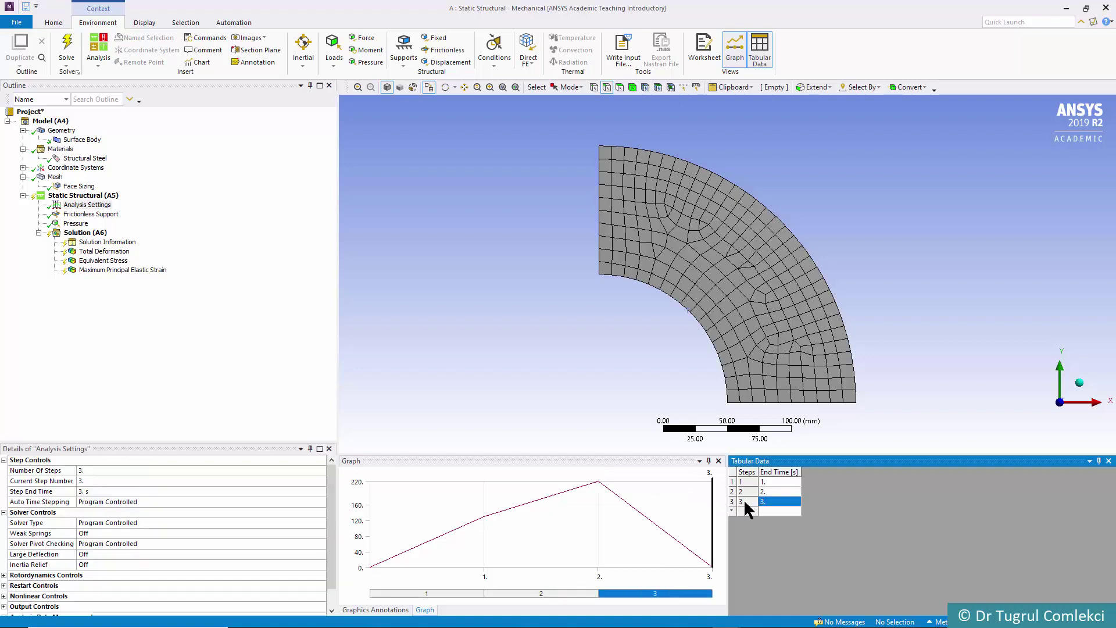
{"action": "left_click", "coordinate": [107, 501]}
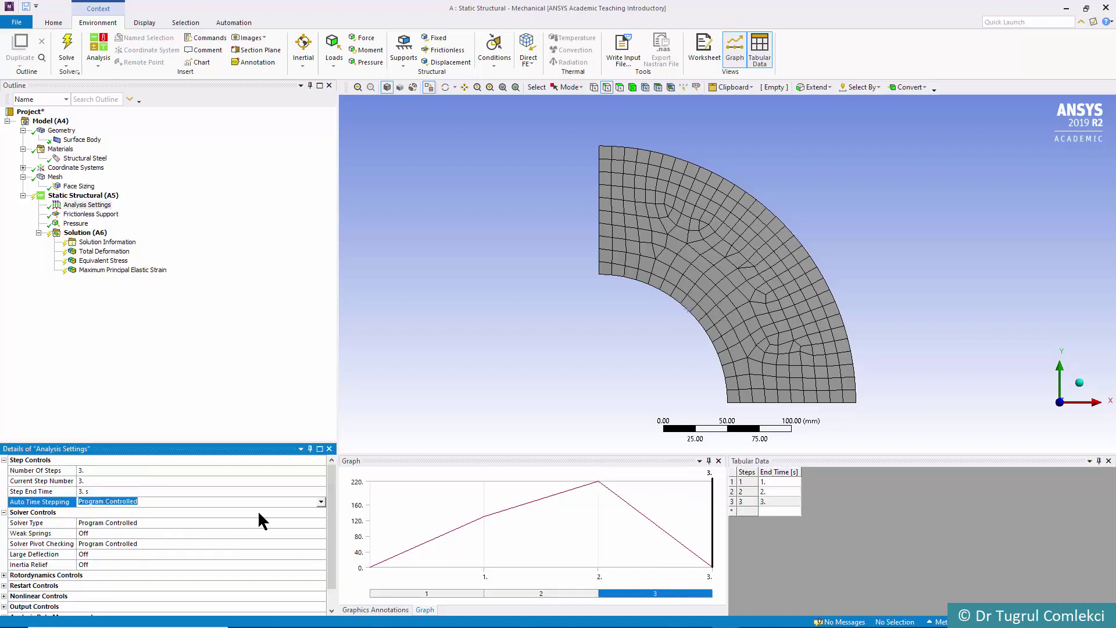
{"action": "left_click", "coordinate": [321, 501]}
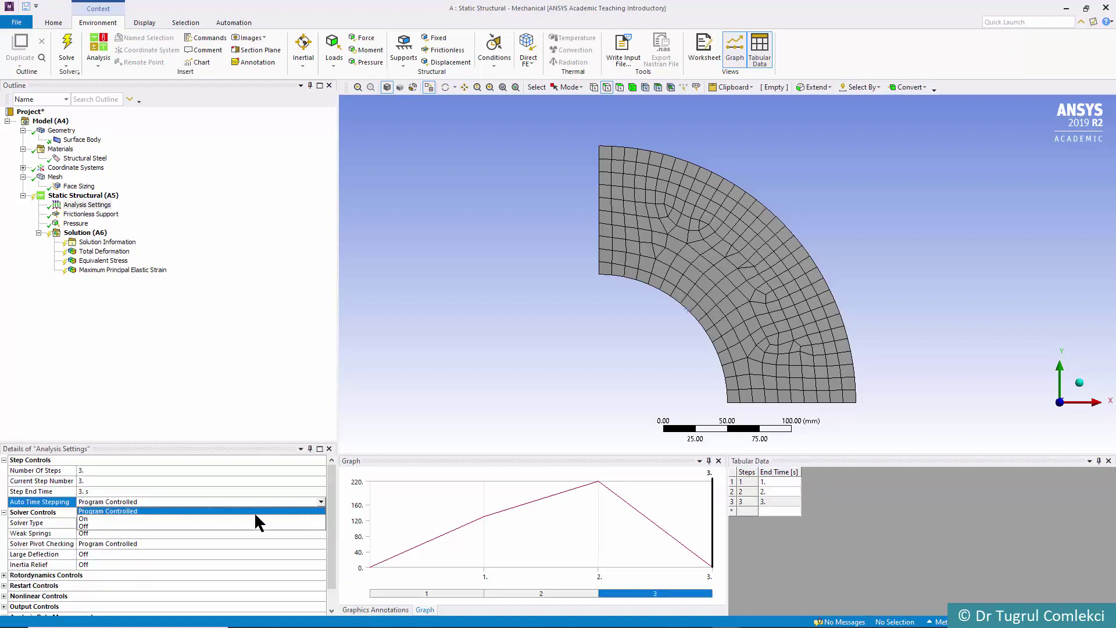
{"action": "left_click", "coordinate": [124, 519]}
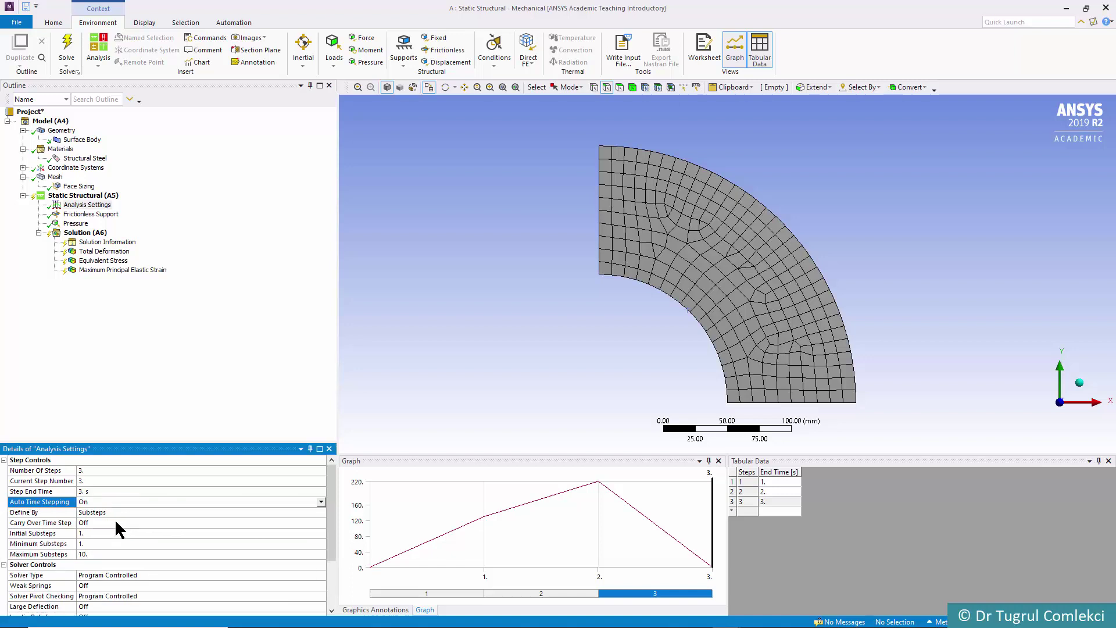
{"action": "left_click", "coordinate": [113, 533]}
{"action": "type", "text": "10"}
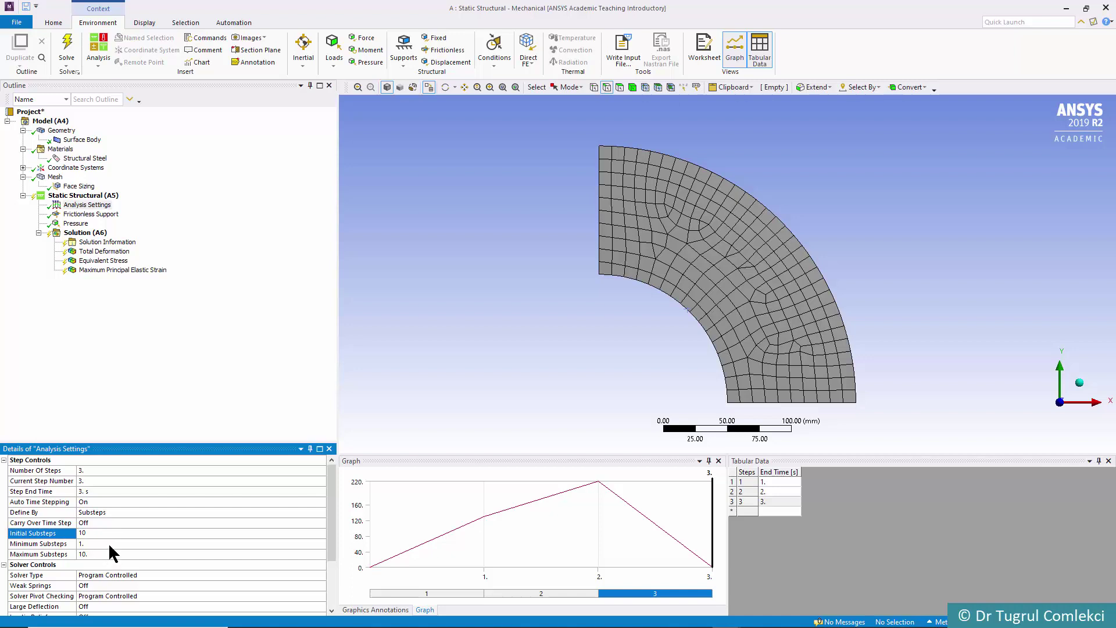
{"action": "left_click", "coordinate": [110, 543]}
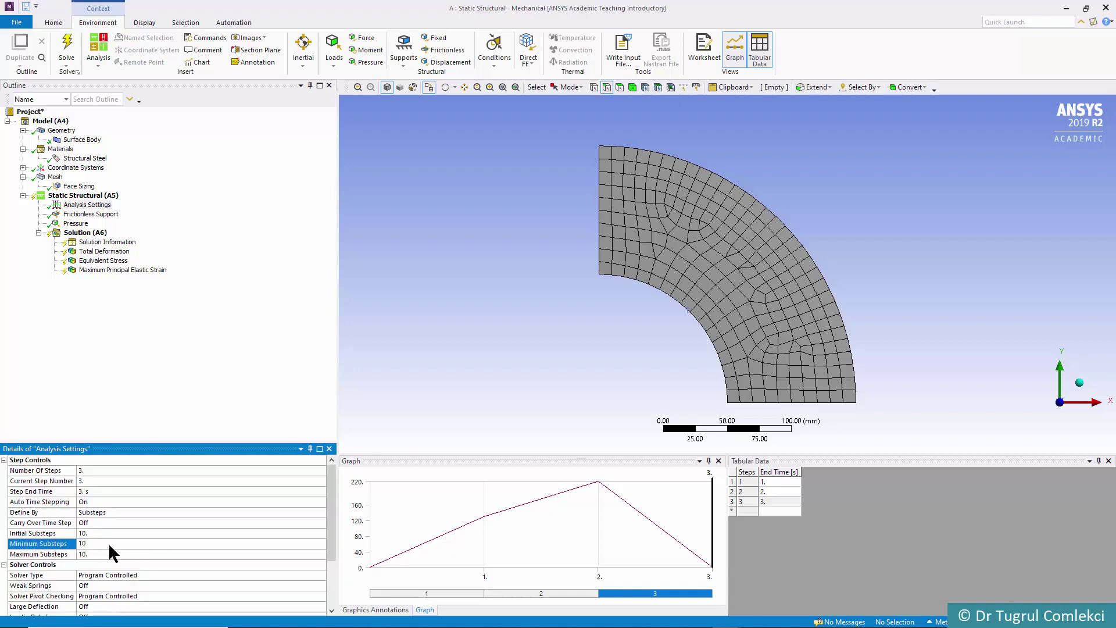
{"action": "type", "text": "10"}
{"action": "key", "text": "Return"}
Step: Review the tabular pressure load and the existing total deformation, equivalent stress and maximum principal elastic strain results
{"action": "left_click", "coordinate": [76, 223]}
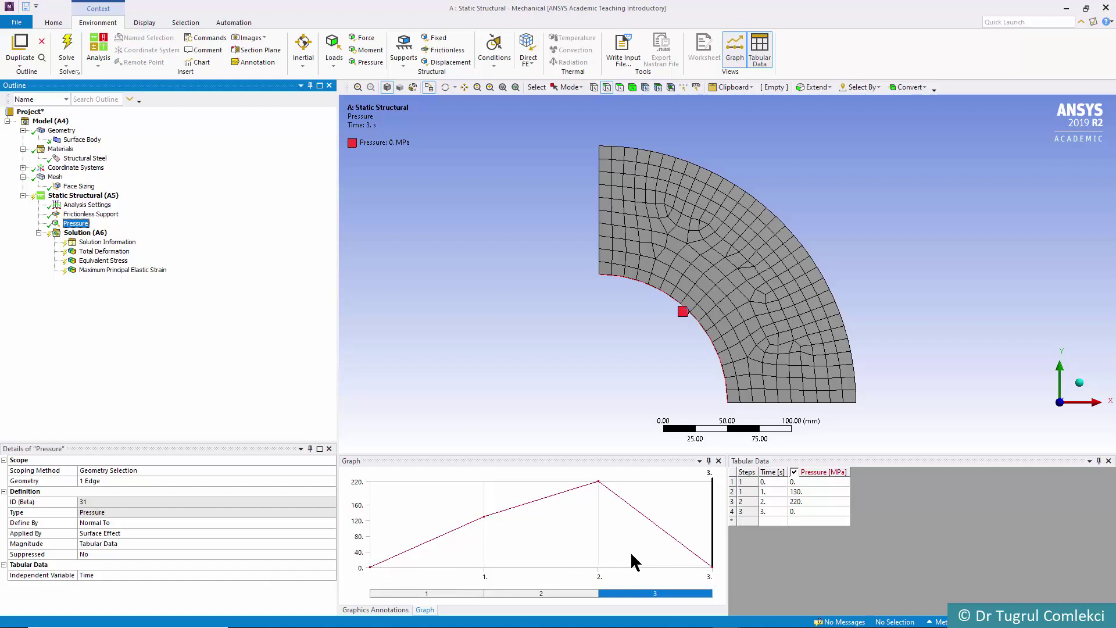
{"action": "left_click", "coordinate": [105, 255]}
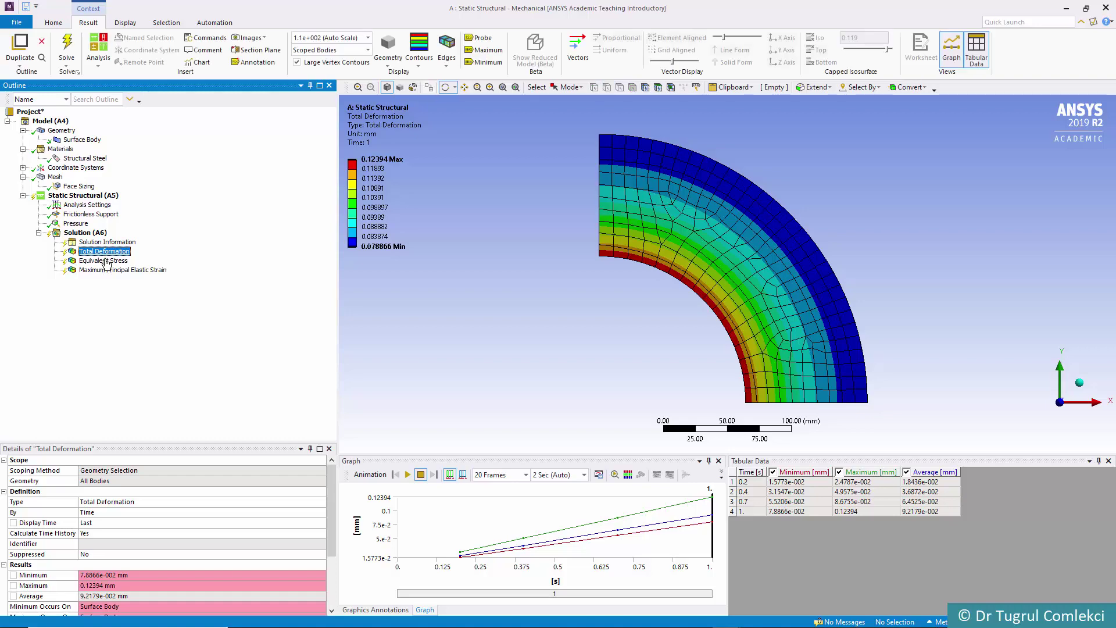
{"action": "left_click", "coordinate": [106, 263]}
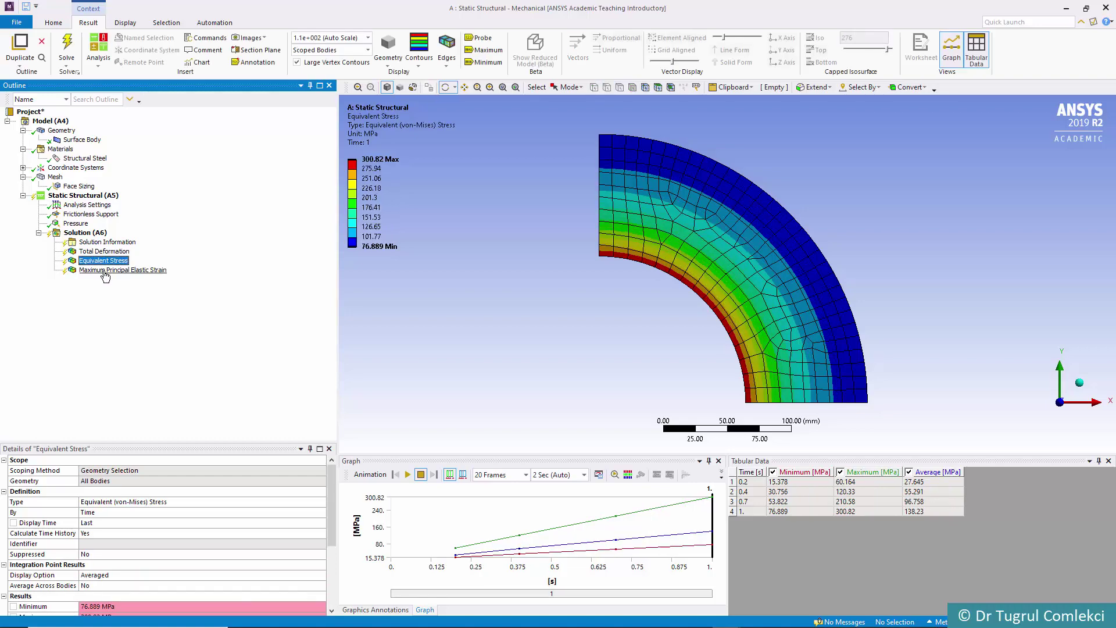
{"action": "left_click", "coordinate": [107, 269]}
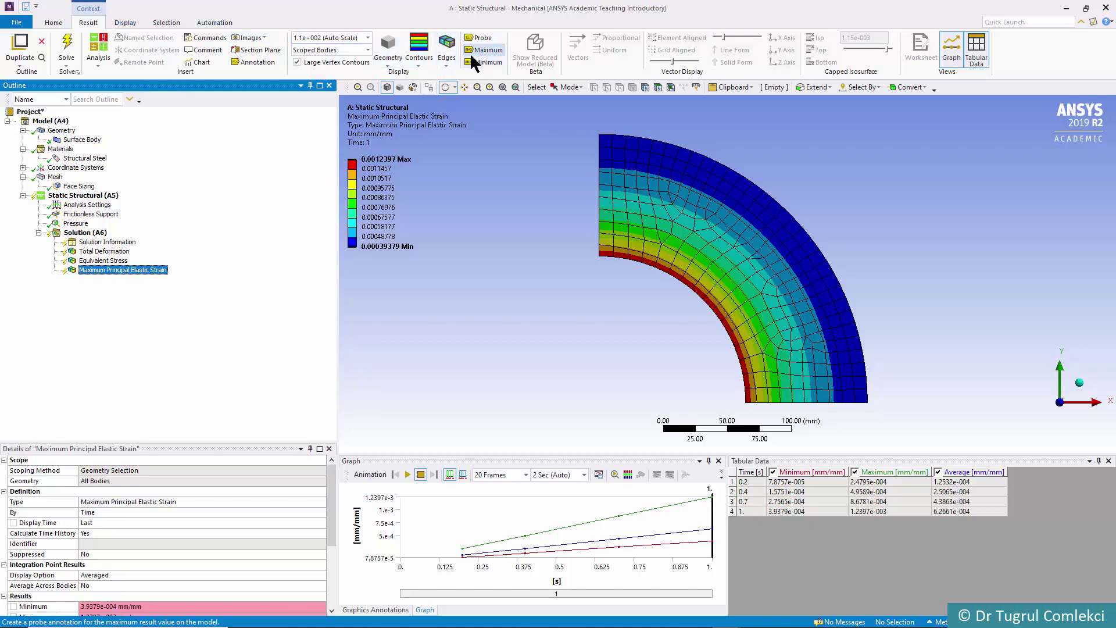
Step: Add an Equivalent Plastic Strain result to the solution and solve the three-step analysis
{"action": "left_click", "coordinate": [77, 232]}
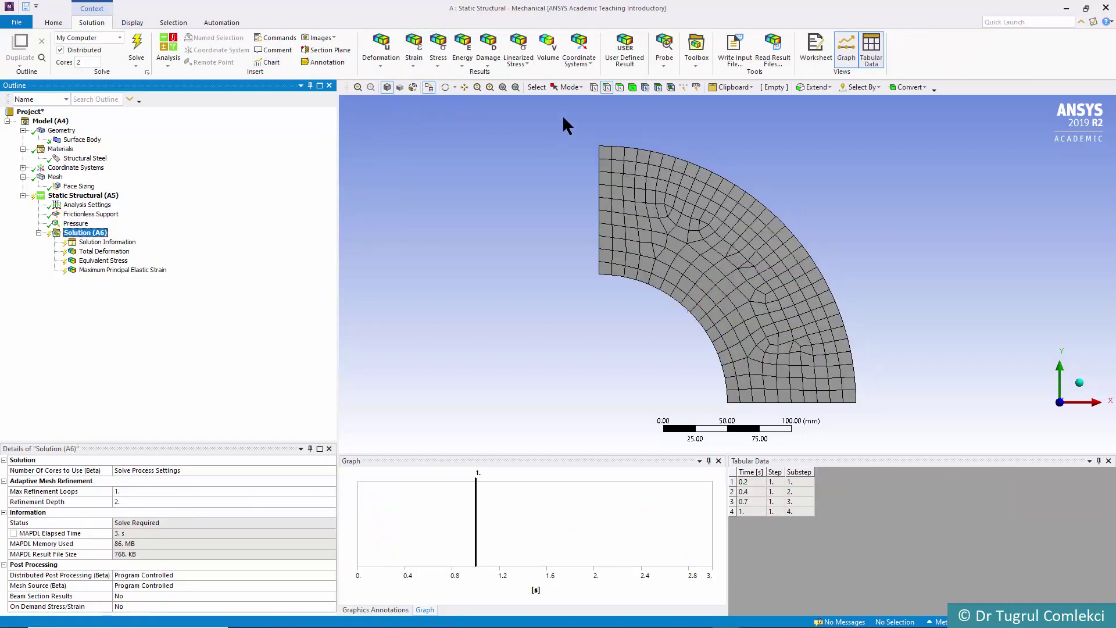
{"action": "left_click", "coordinate": [413, 61]}
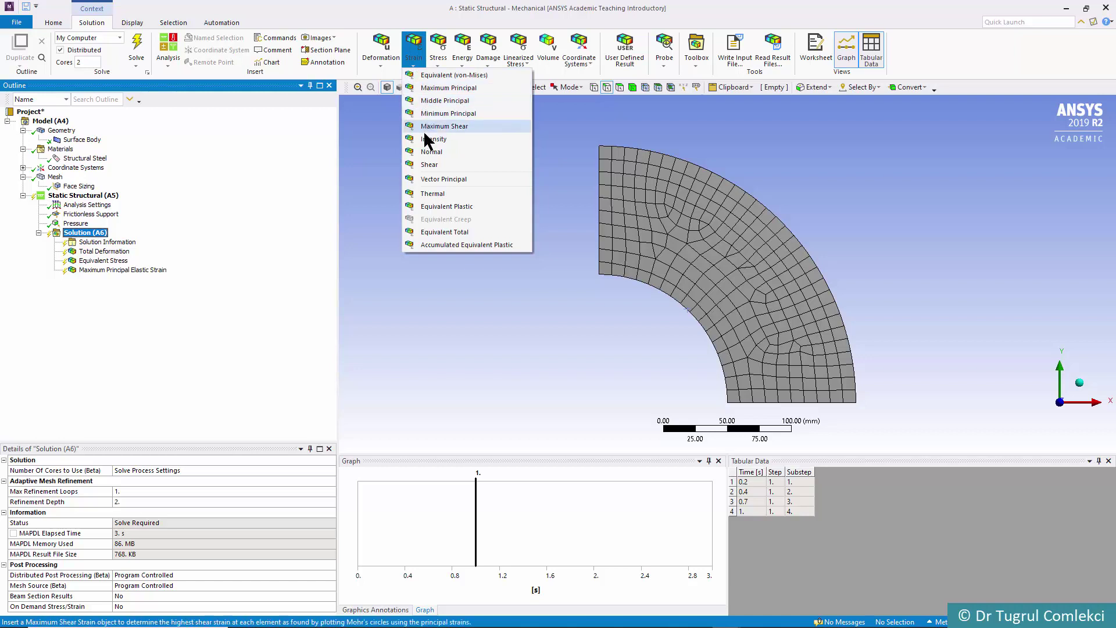
{"action": "left_click", "coordinate": [447, 208]}
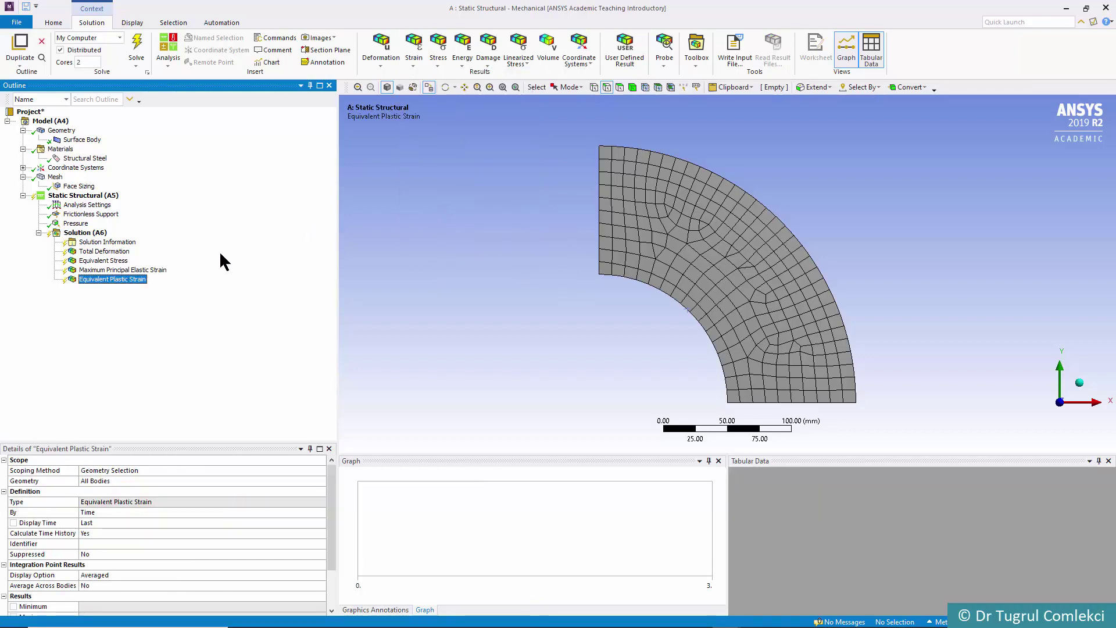
{"action": "left_click", "coordinate": [82, 233]}
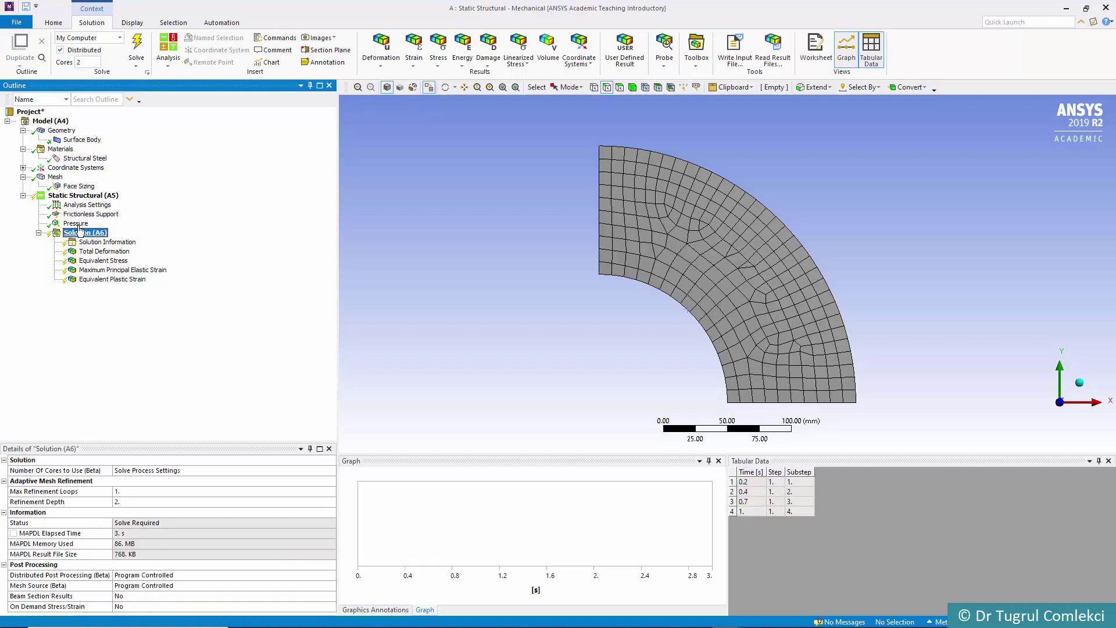
{"action": "left_click", "coordinate": [135, 44]}
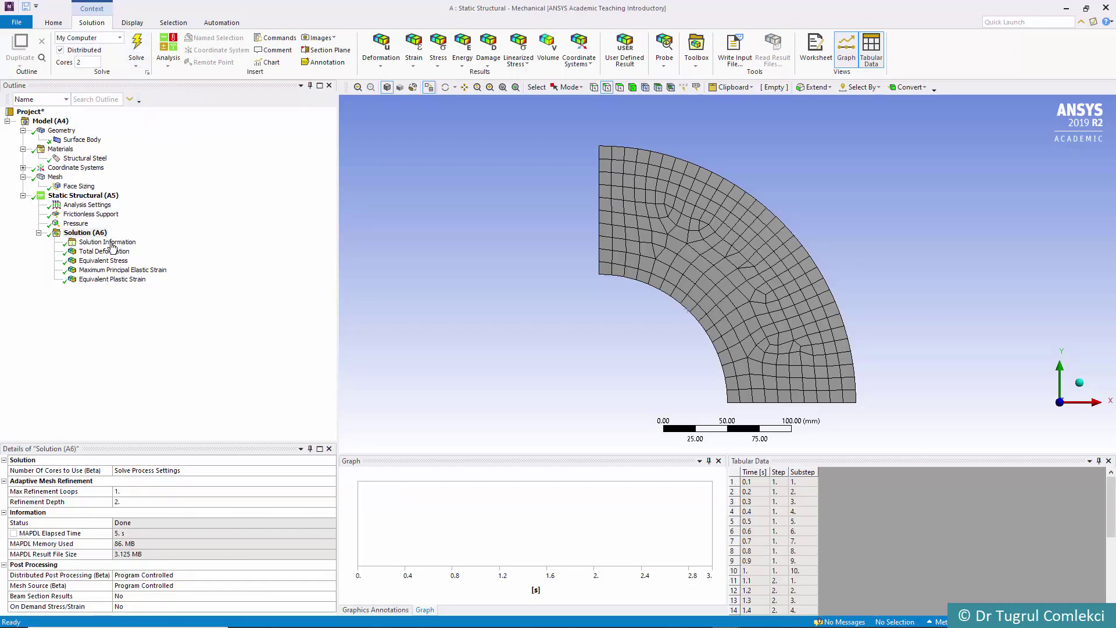
Step: Show the equivalent stress result with only the maximum curve in its graph, and follow that curve through the three load steps
{"action": "left_click", "coordinate": [111, 261]}
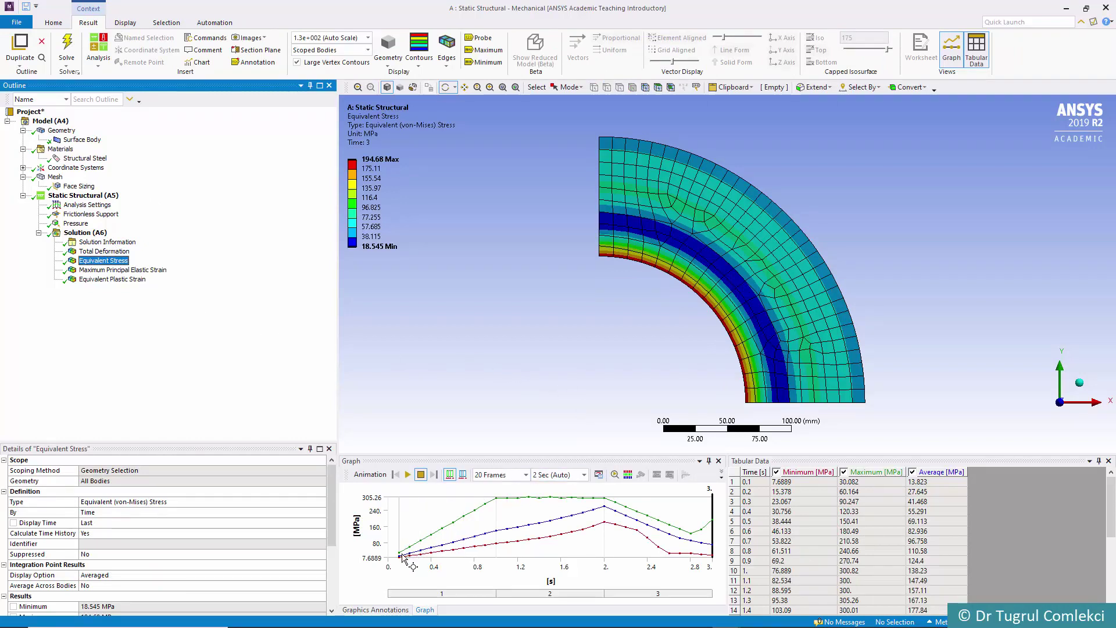
{"action": "left_click", "coordinate": [911, 472]}
{"action": "left_click", "coordinate": [776, 472]}
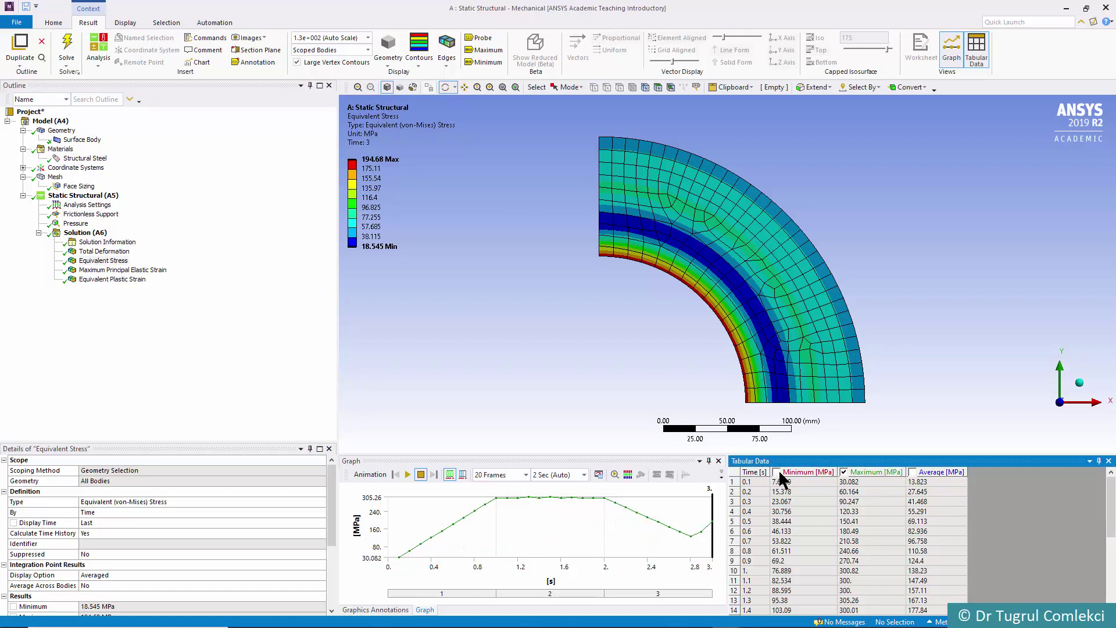
{"action": "left_click_drag", "start_coordinate": [410, 542], "coordinate": [401, 554]}
{"action": "left_click", "coordinate": [506, 502]}
{"action": "left_click_drag", "start_coordinate": [499, 501], "coordinate": [691, 536]}
Step: Animate the equivalent stress result, setting the animation to 40 frames over 10 seconds
{"action": "left_click", "coordinate": [408, 474]}
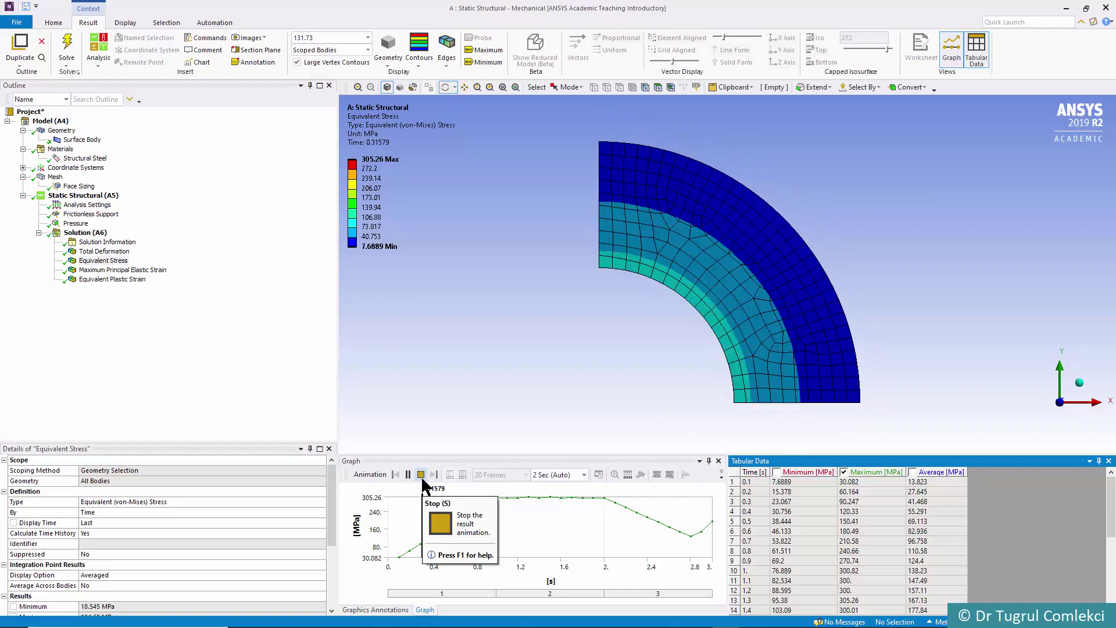
{"action": "left_click", "coordinate": [421, 475]}
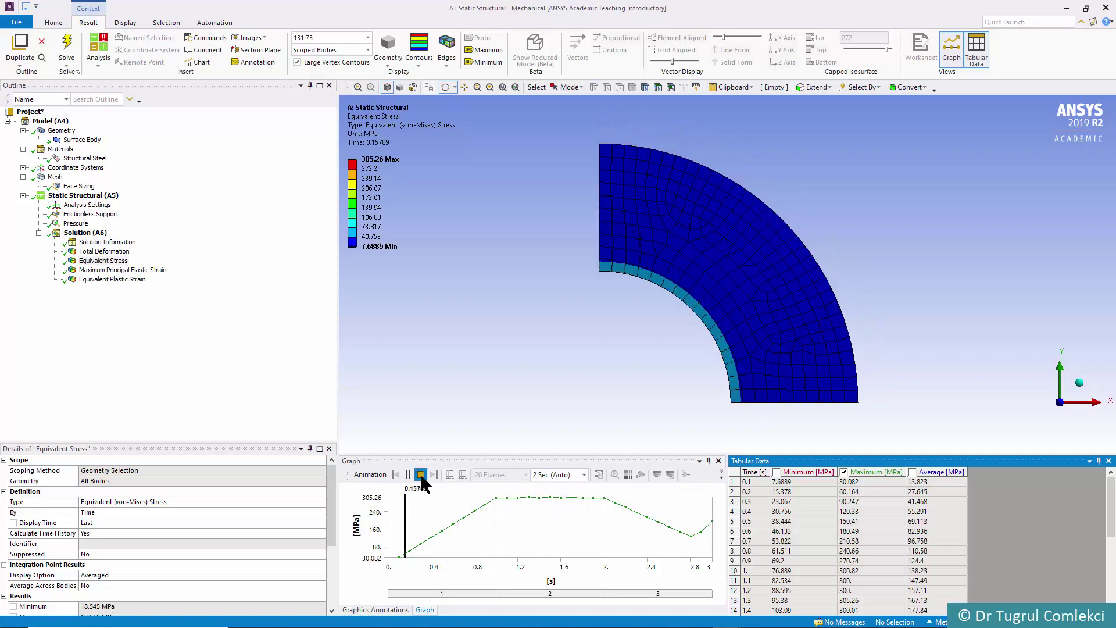
{"action": "left_click", "coordinate": [583, 475]}
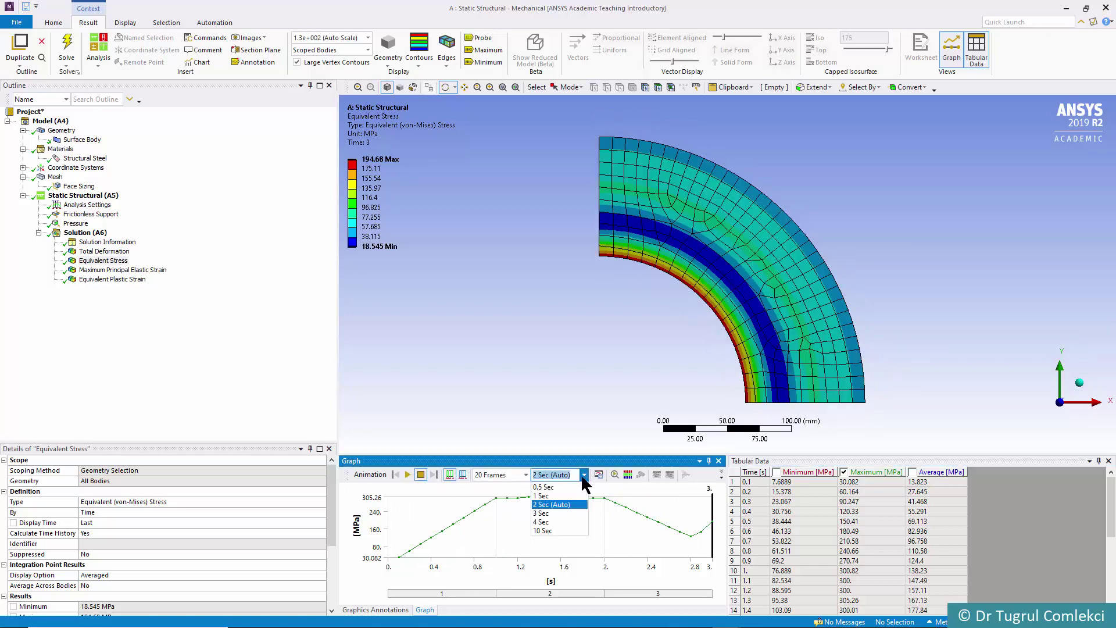
{"action": "left_click", "coordinate": [543, 530]}
{"action": "left_click", "coordinate": [526, 476]}
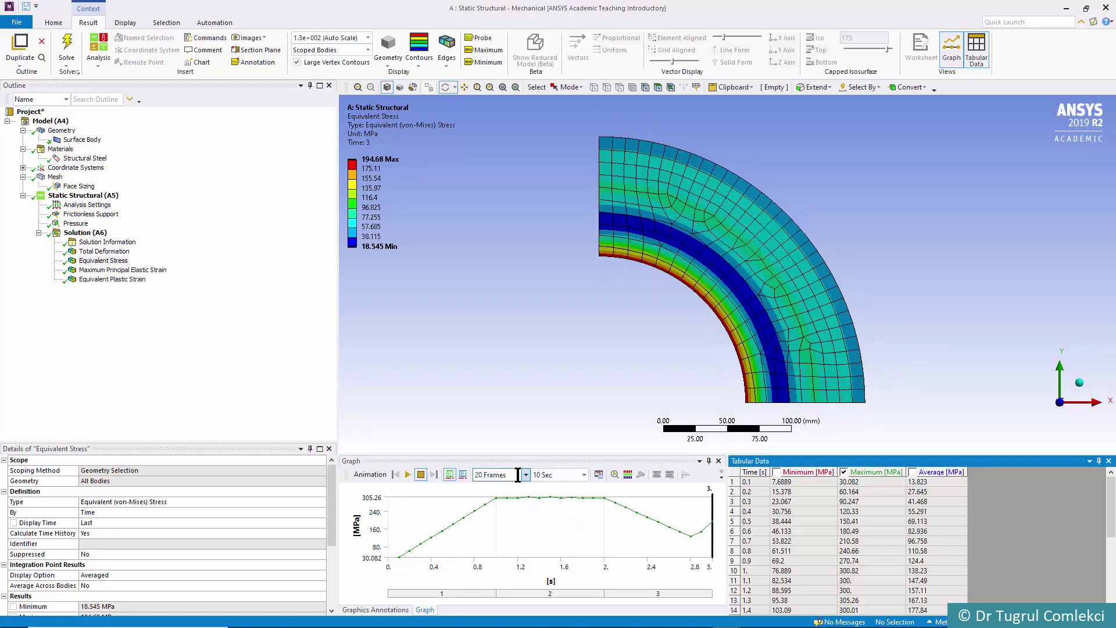
{"action": "left_click", "coordinate": [499, 519]}
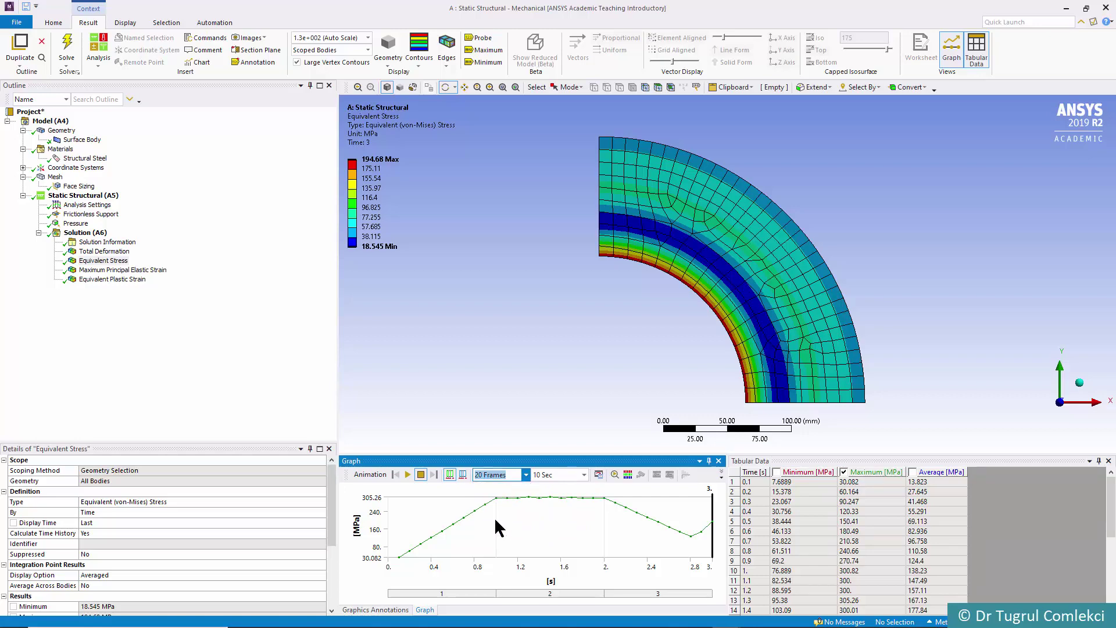
{"action": "left_click", "coordinate": [407, 475]}
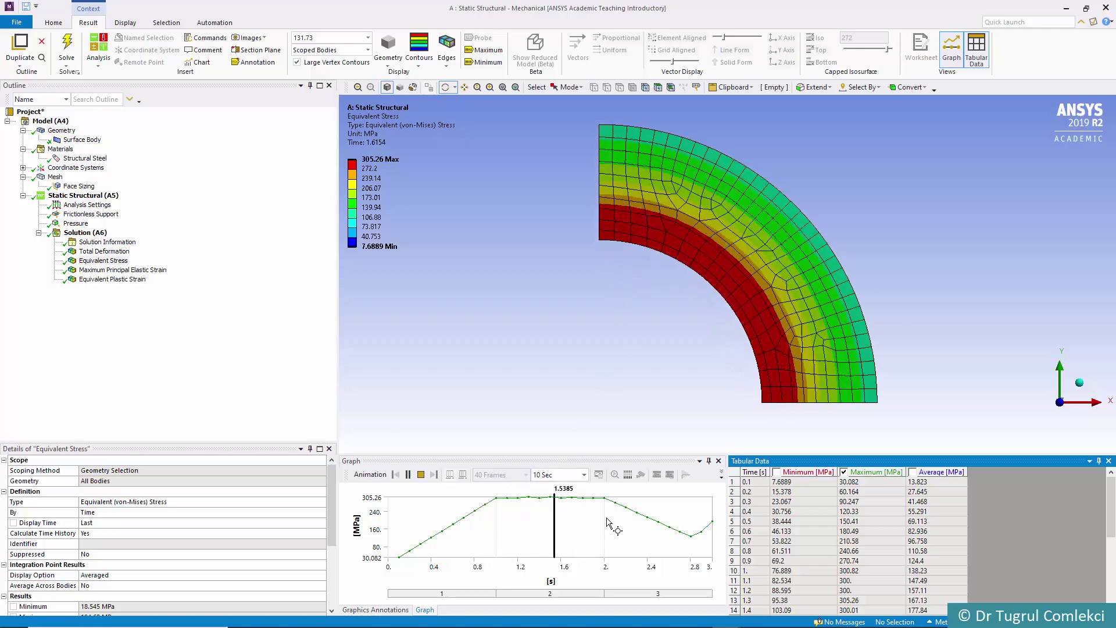
{"action": "left_click", "coordinate": [421, 475]}
Step: Add and evaluate a Minimum Principal Stress result, and compare it with the equivalent stress and equivalent plastic strain plots
{"action": "left_click", "coordinate": [85, 232]}
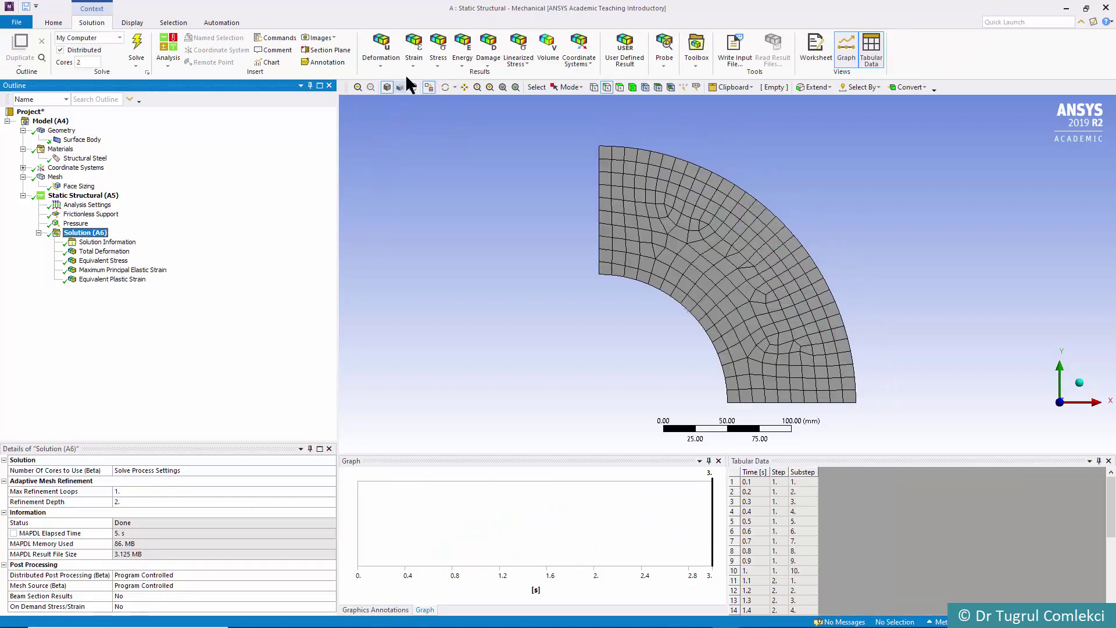
{"action": "left_click", "coordinate": [433, 64]}
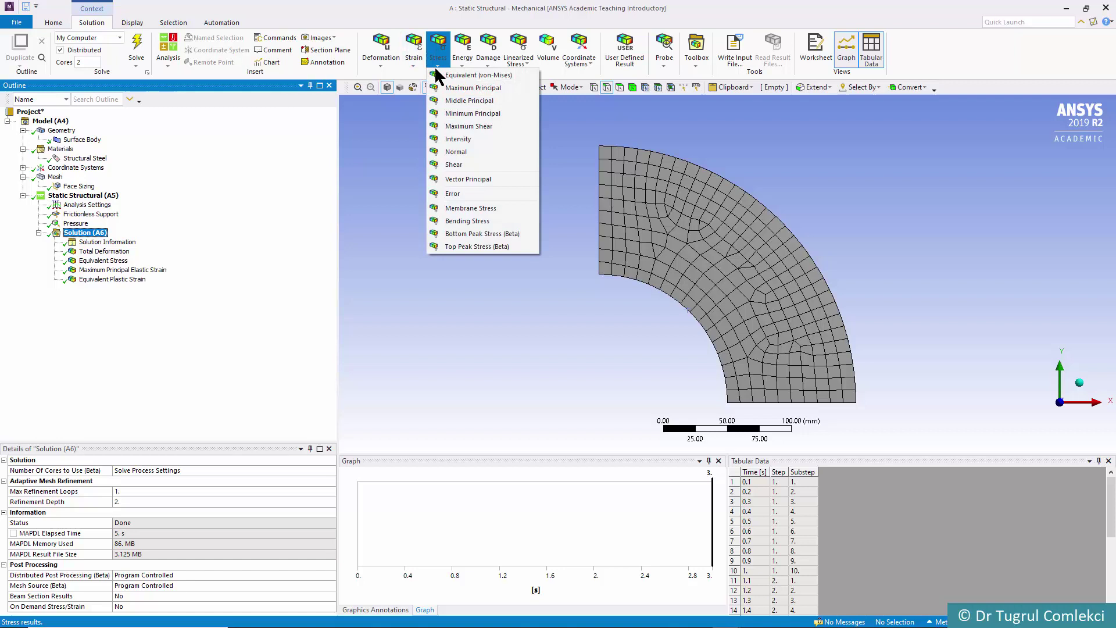
{"action": "left_click", "coordinate": [463, 113]}
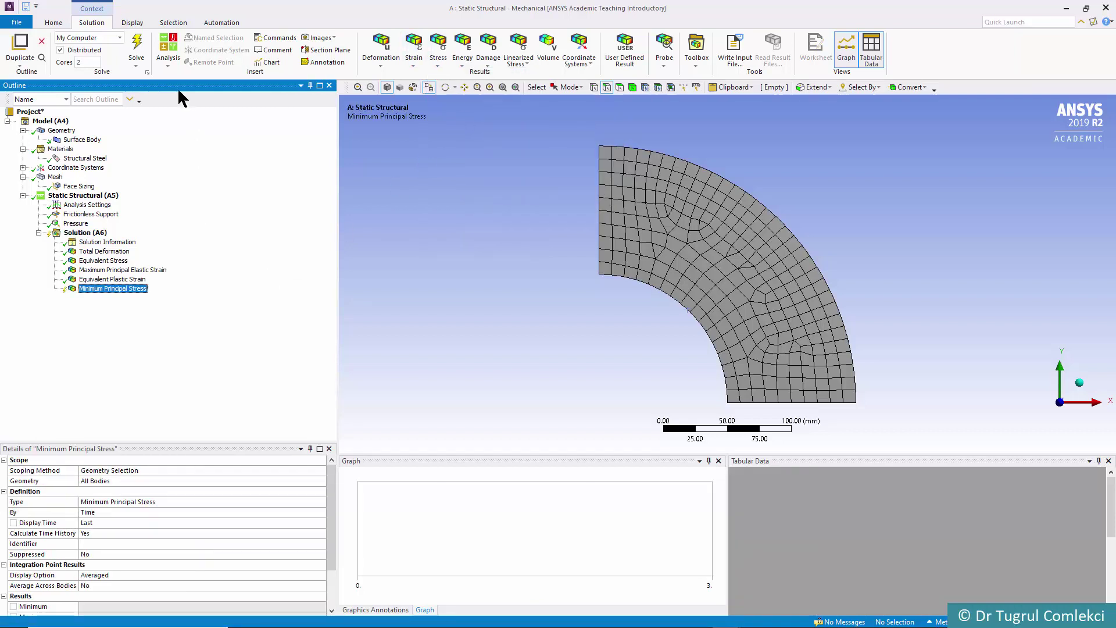
{"action": "left_click", "coordinate": [138, 50]}
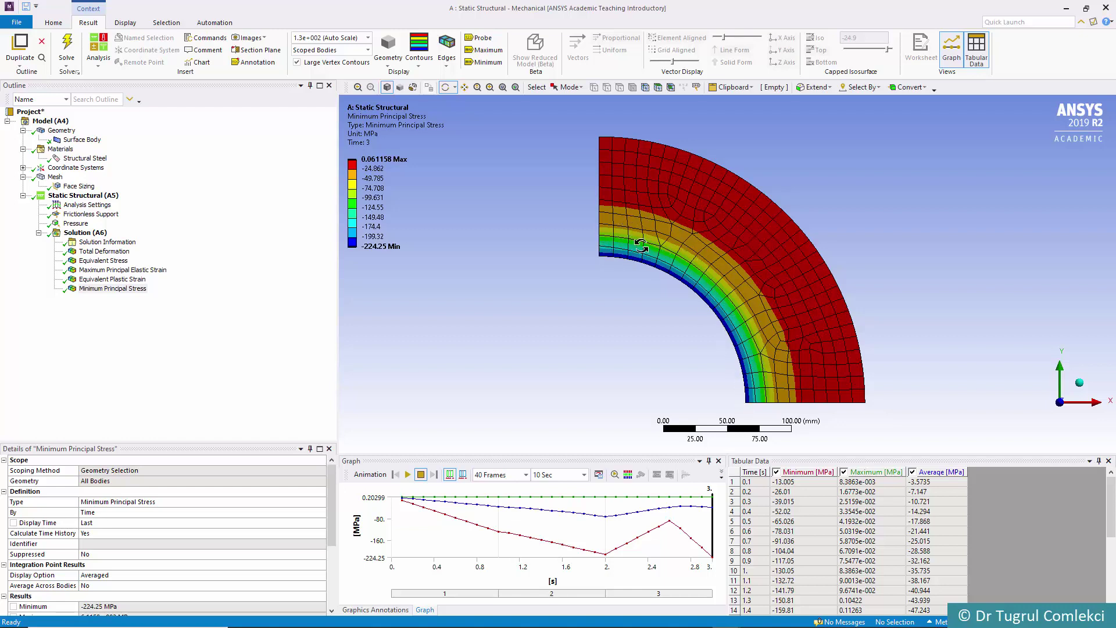
{"action": "left_click", "coordinate": [103, 261]}
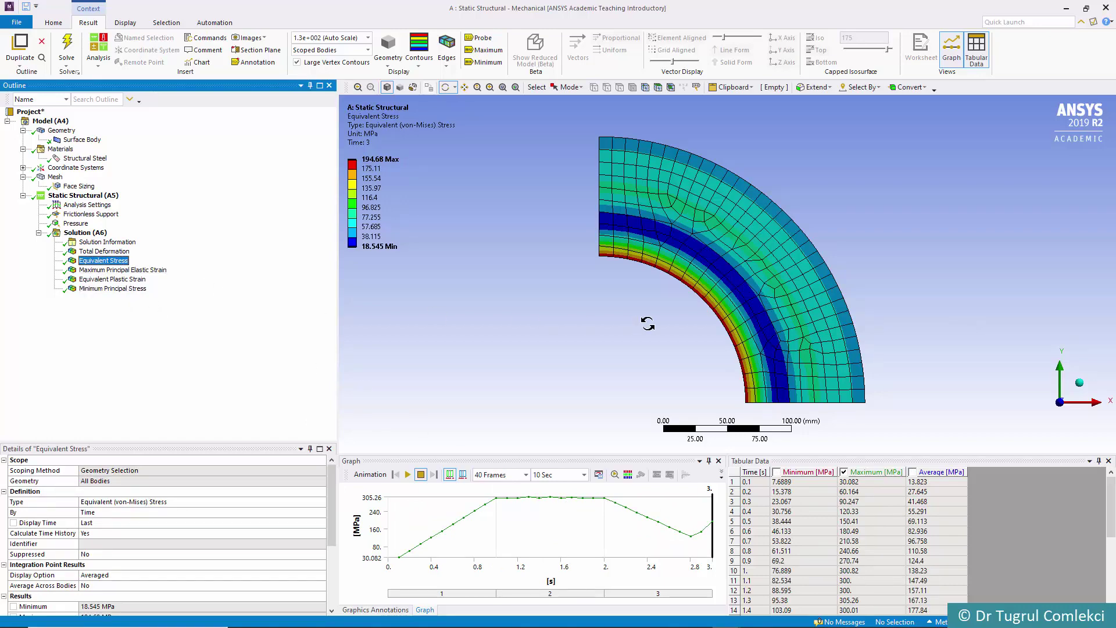
{"action": "left_click", "coordinate": [100, 280]}
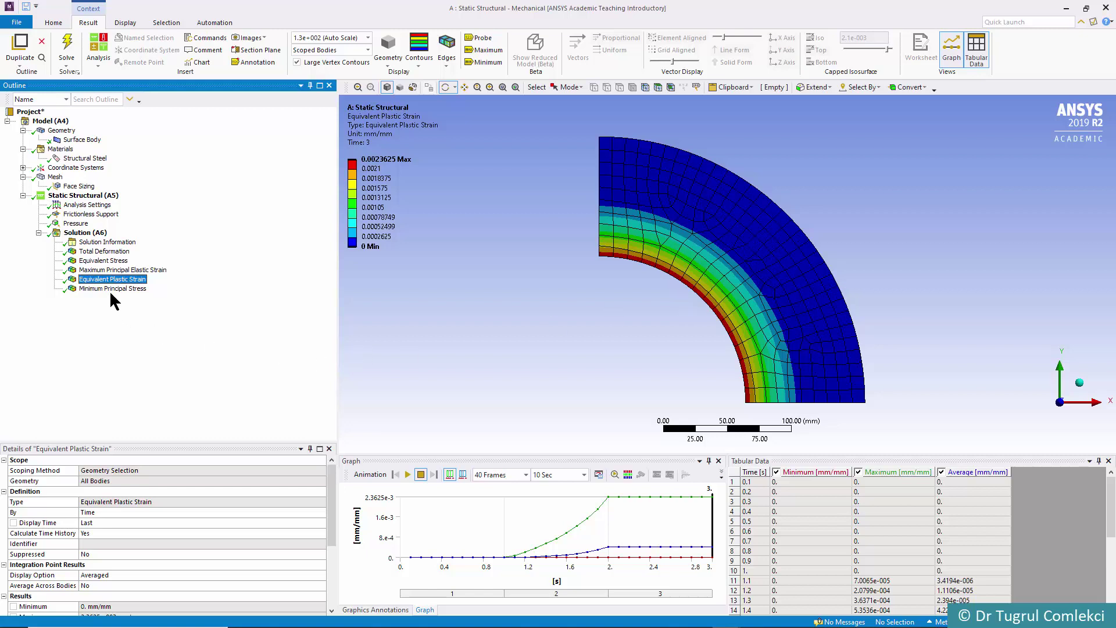
Step: Set the inner-edge pressure at 2 s to 270 MPa and solve the analysis again
{"action": "left_click", "coordinate": [75, 223]}
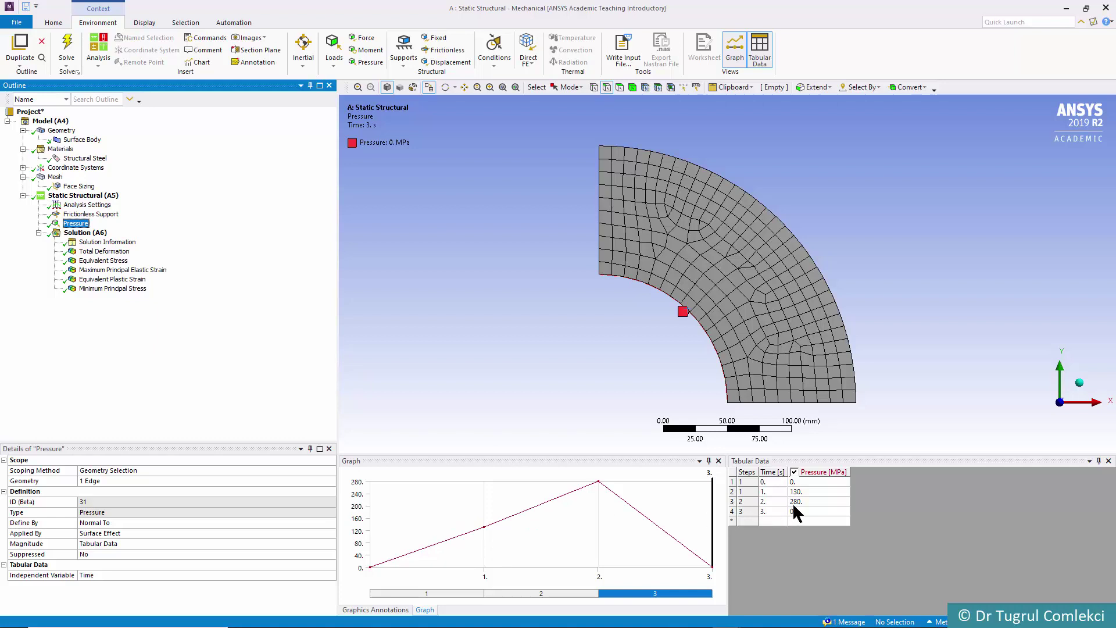
{"action": "left_click", "coordinate": [798, 501]}
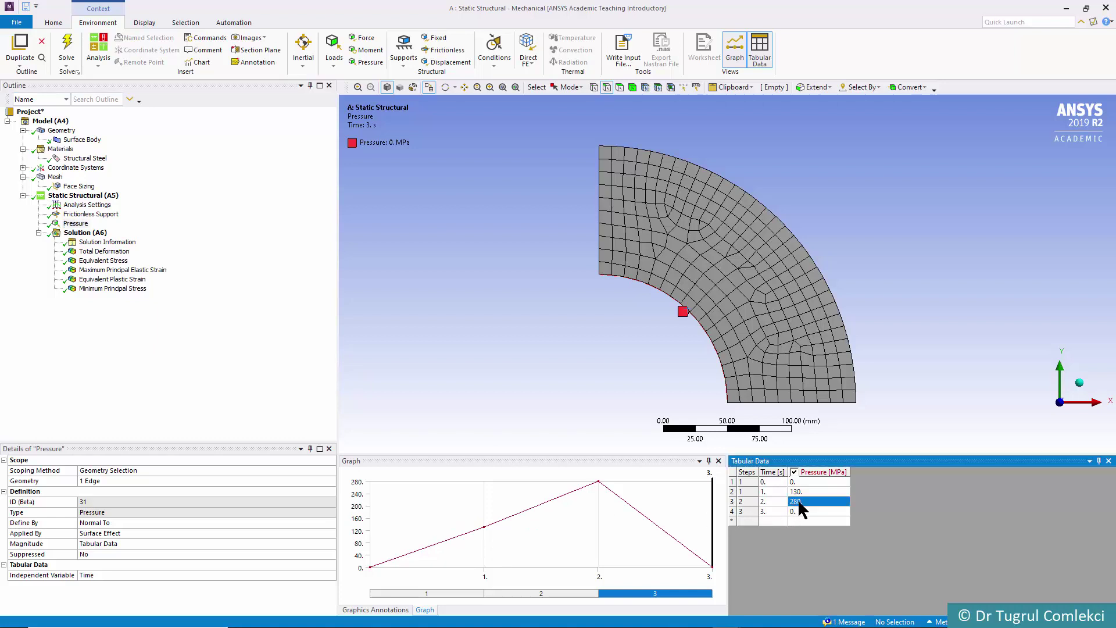
{"action": "type", "text": "270"}
{"action": "key", "text": "Return"}
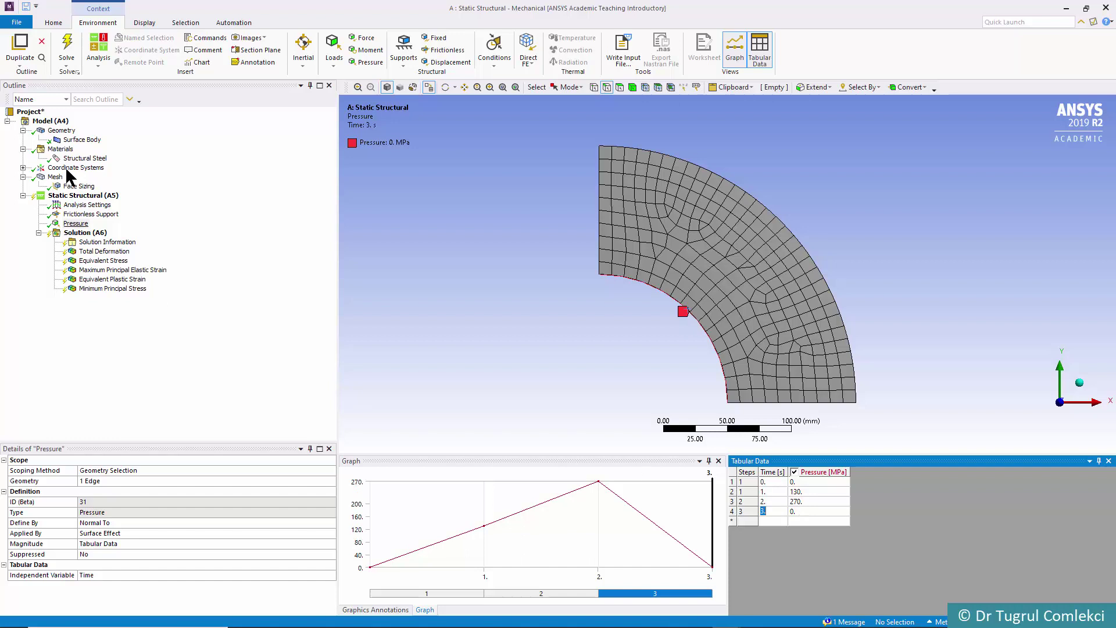
{"action": "left_click", "coordinate": [73, 37]}
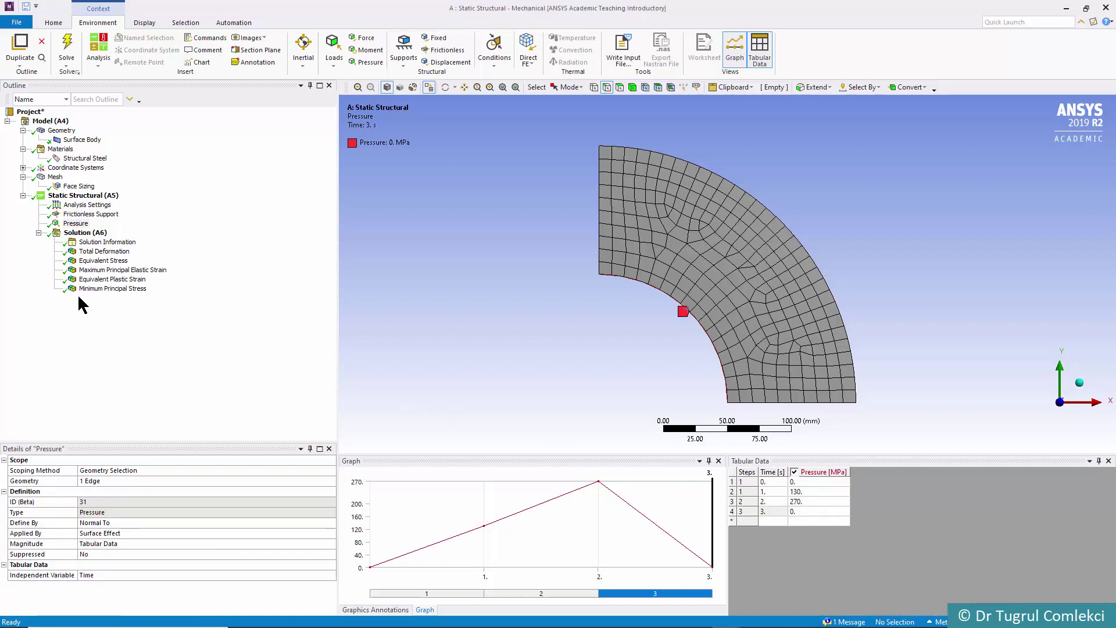
Step: Animate the equivalent plastic strain result of the 270 MPa load case
{"action": "left_click", "coordinate": [105, 280]}
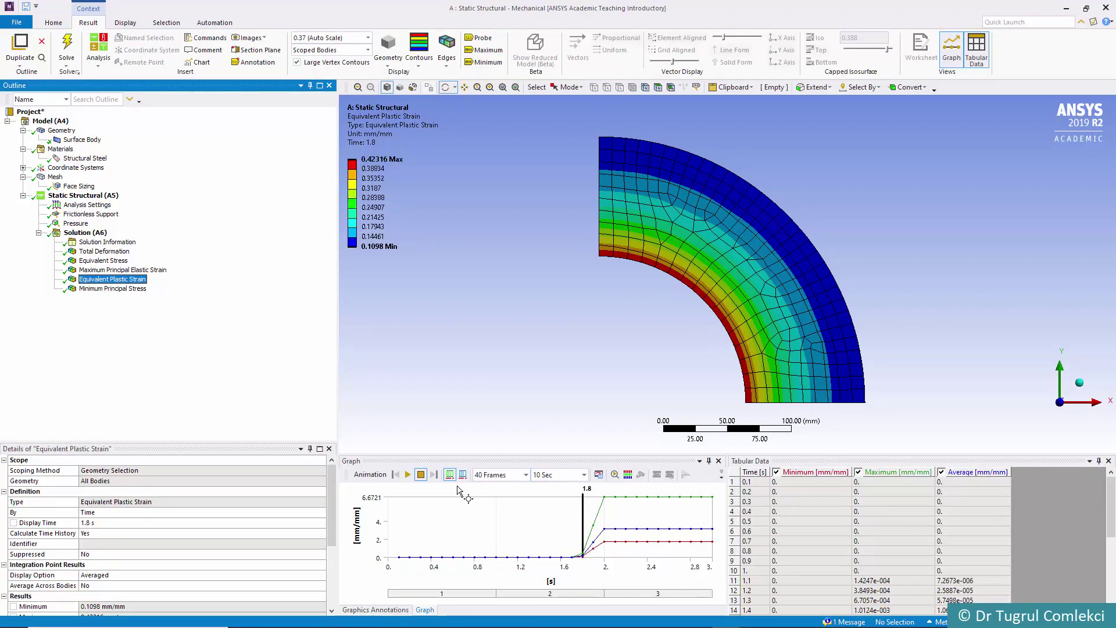
{"action": "left_click", "coordinate": [407, 475]}
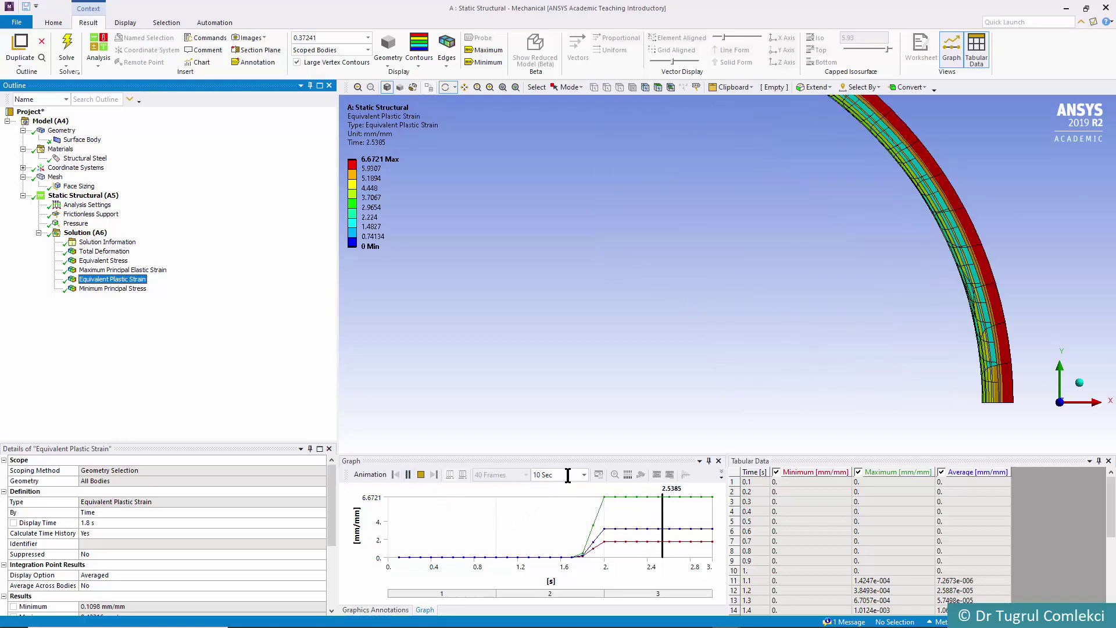
Step: Stop the animation, show only the maximum curve of the equivalent plastic strain, and inspect its tabular values around 1.8 s
{"action": "left_click", "coordinate": [420, 473]}
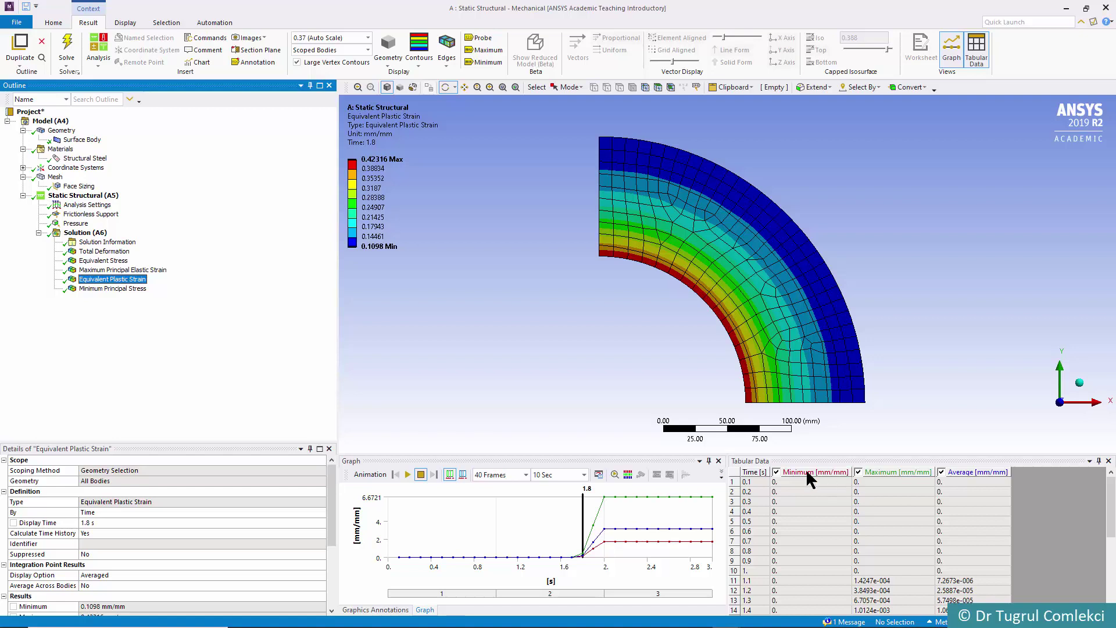
{"action": "left_click", "coordinate": [777, 472]}
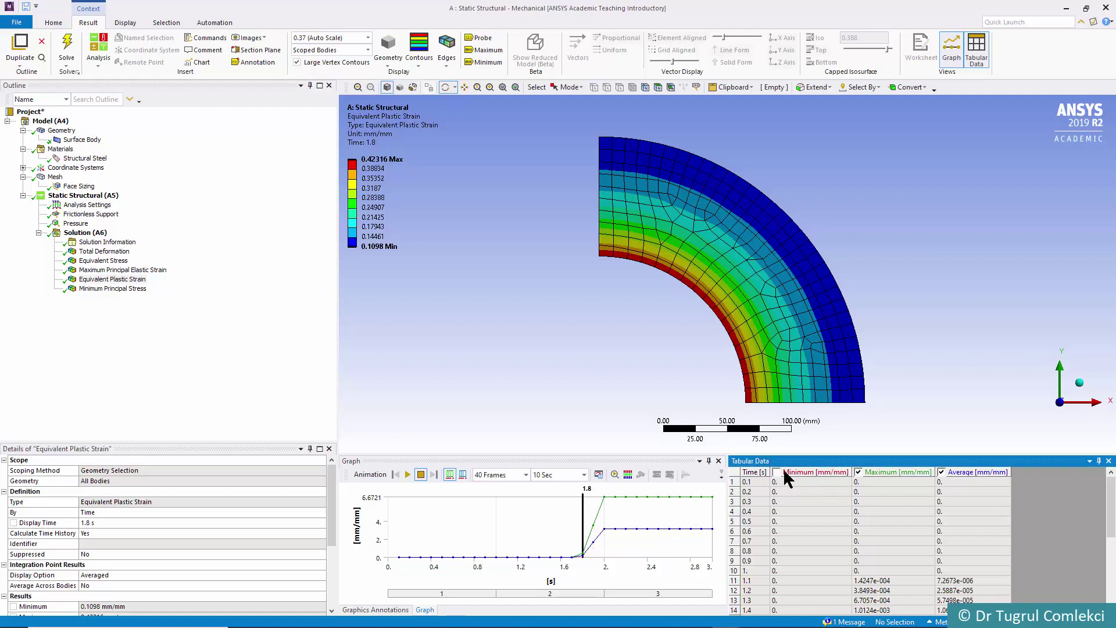
{"action": "left_click", "coordinate": [940, 472]}
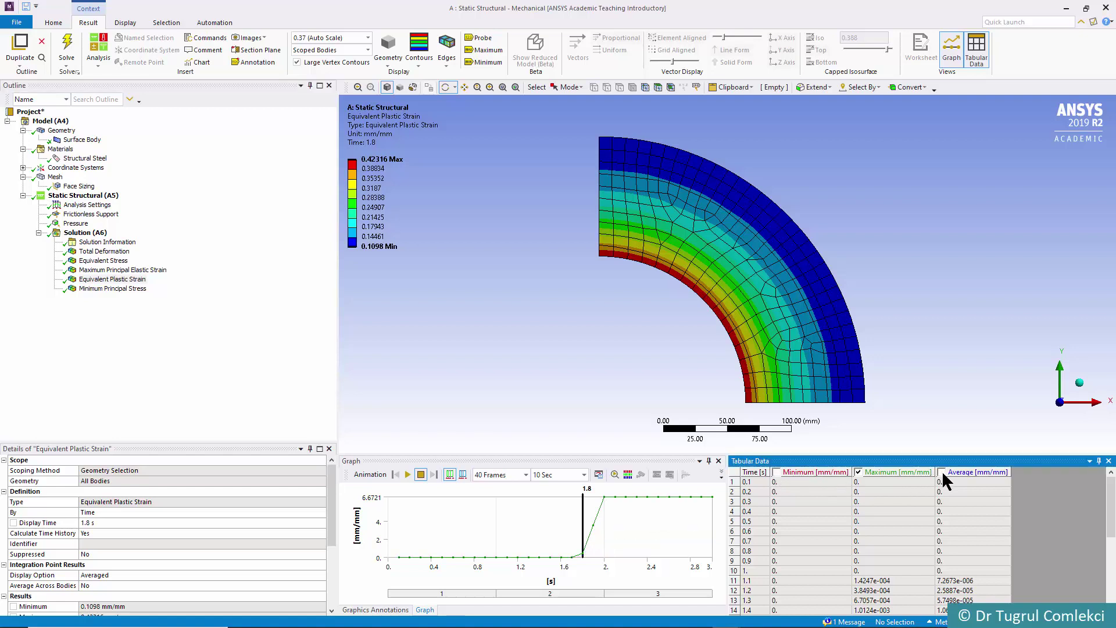
{"action": "left_click_drag", "start_coordinate": [1110, 498], "coordinate": [1111, 536]}
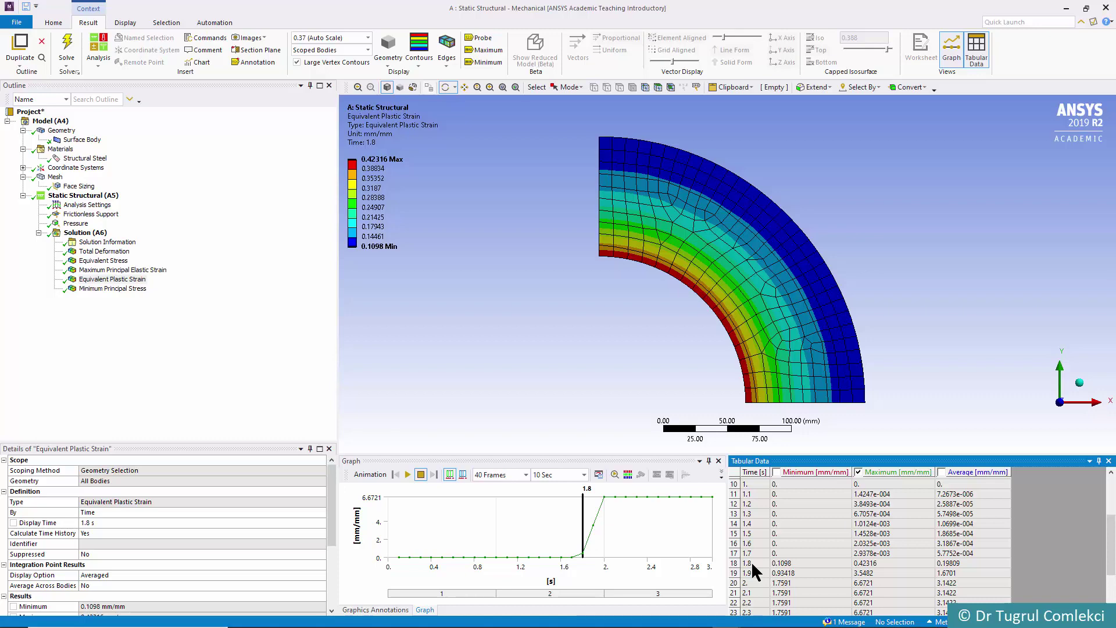
Step: Review the tabular pressure load and the initial, minimum and maximum substep settings of the third load step
{"action": "left_click", "coordinate": [77, 226]}
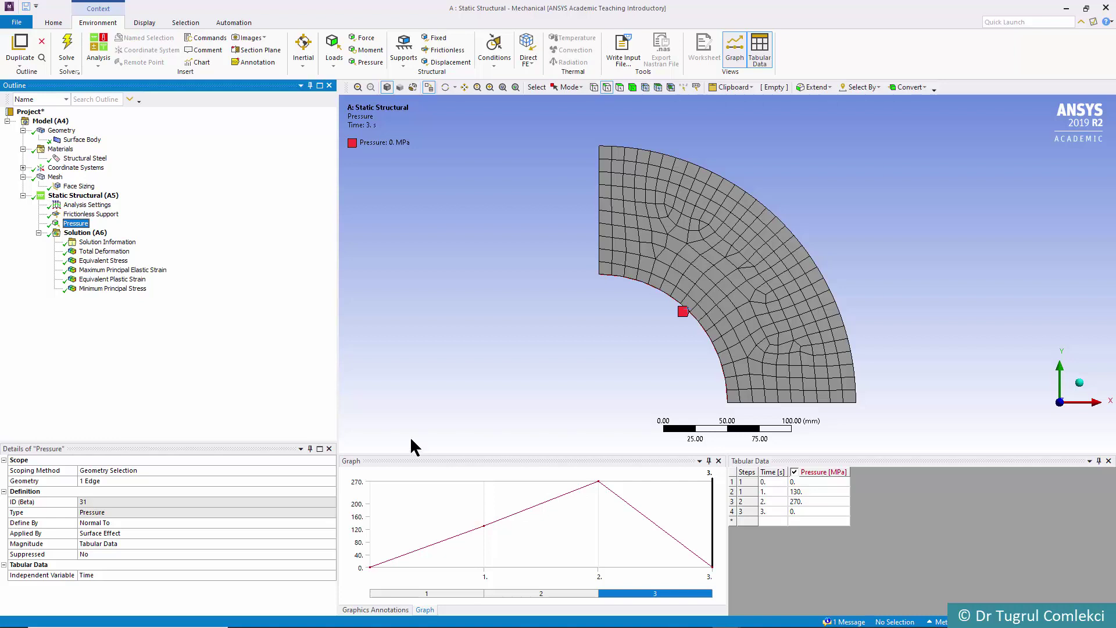
{"action": "left_click", "coordinate": [80, 207]}
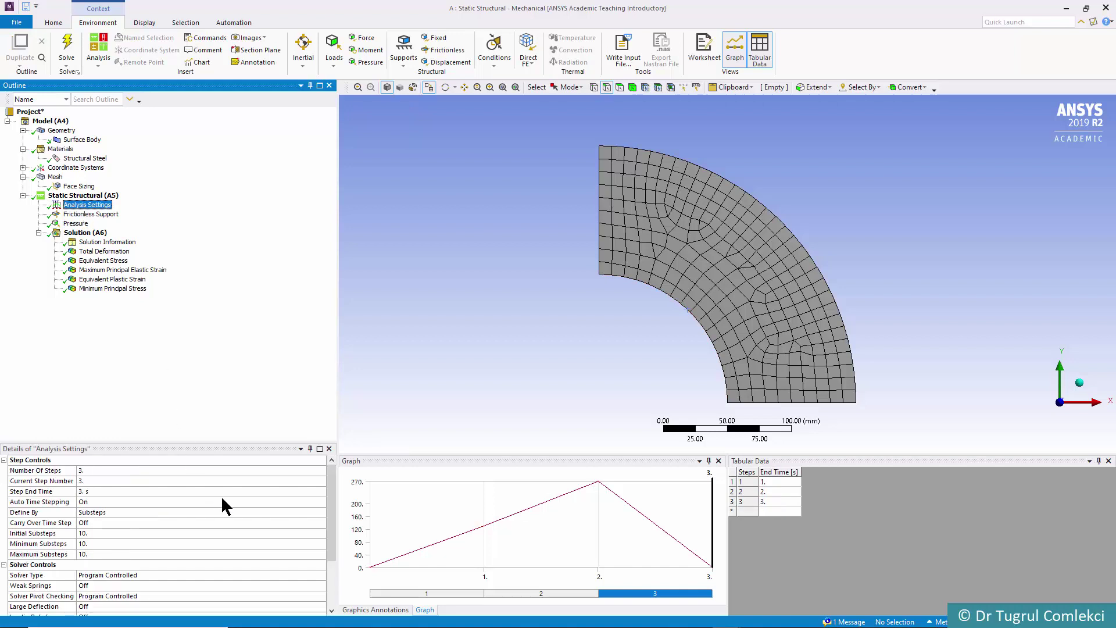
{"action": "left_click", "coordinate": [86, 535]}
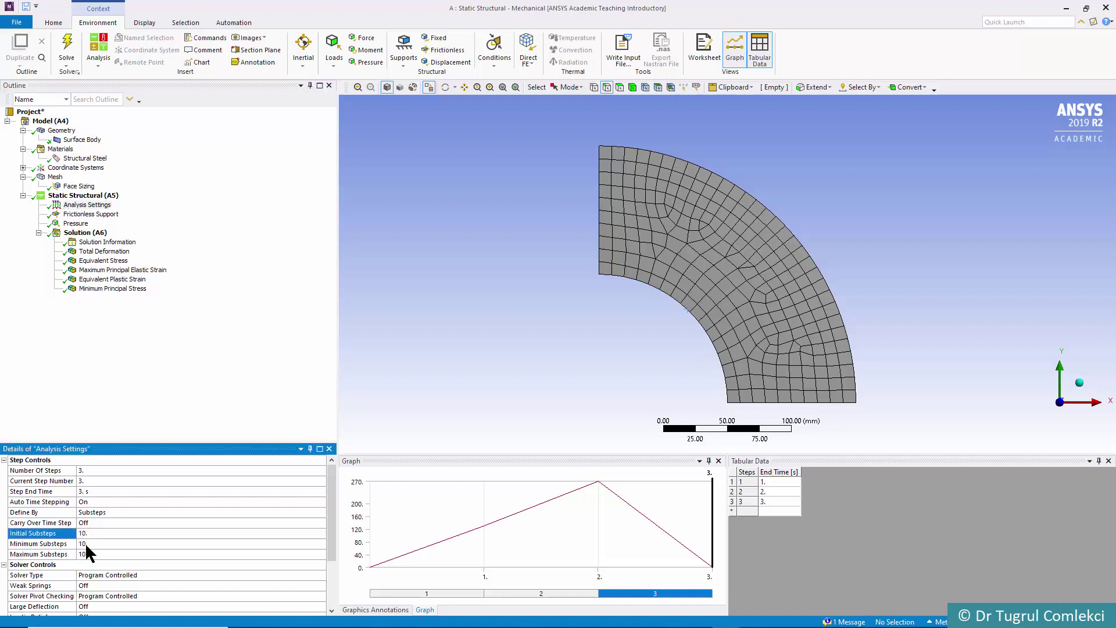
{"action": "left_click", "coordinate": [85, 544]}
{"action": "left_click", "coordinate": [86, 554]}
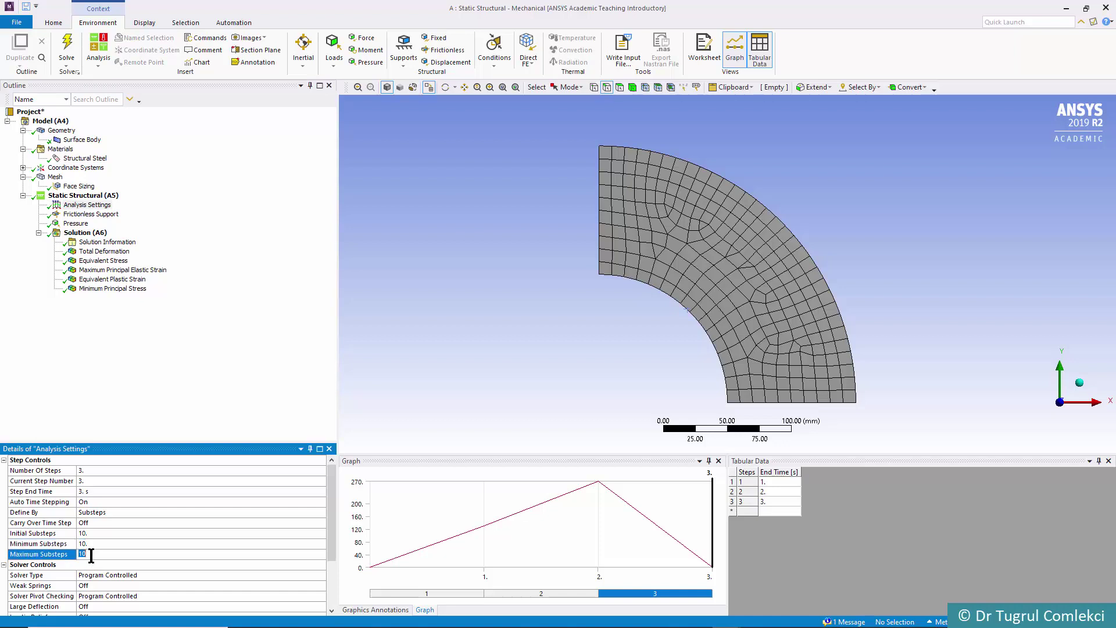
{"action": "left_click", "coordinate": [86, 532]}
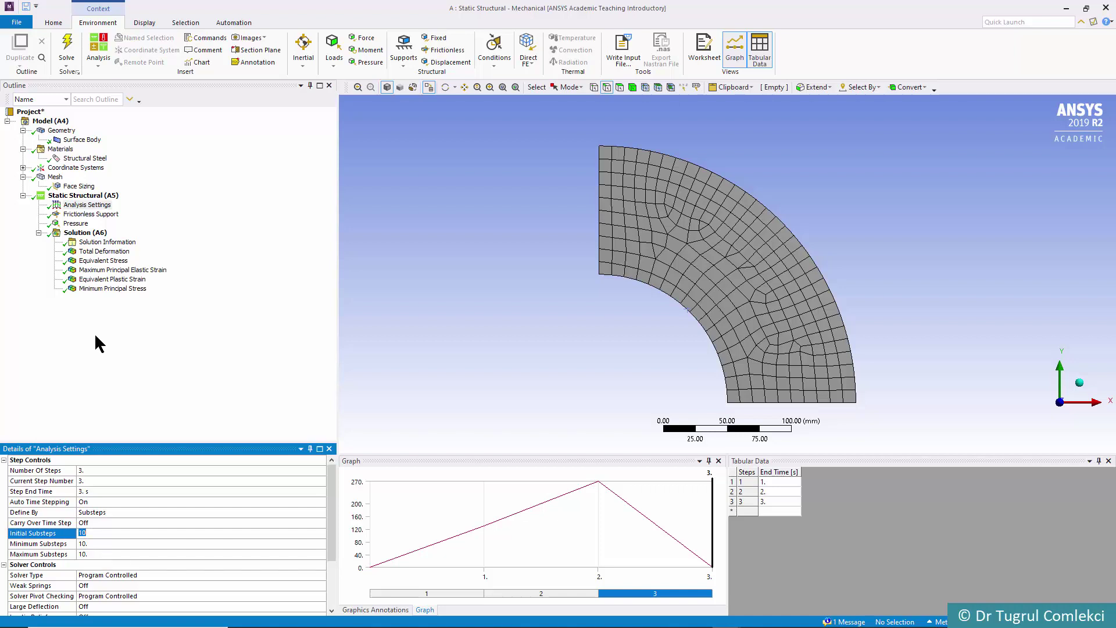
Step: Recheck the inner-edge pressure history and display the equivalent stress result at the end of unloading
{"action": "left_click", "coordinate": [76, 225]}
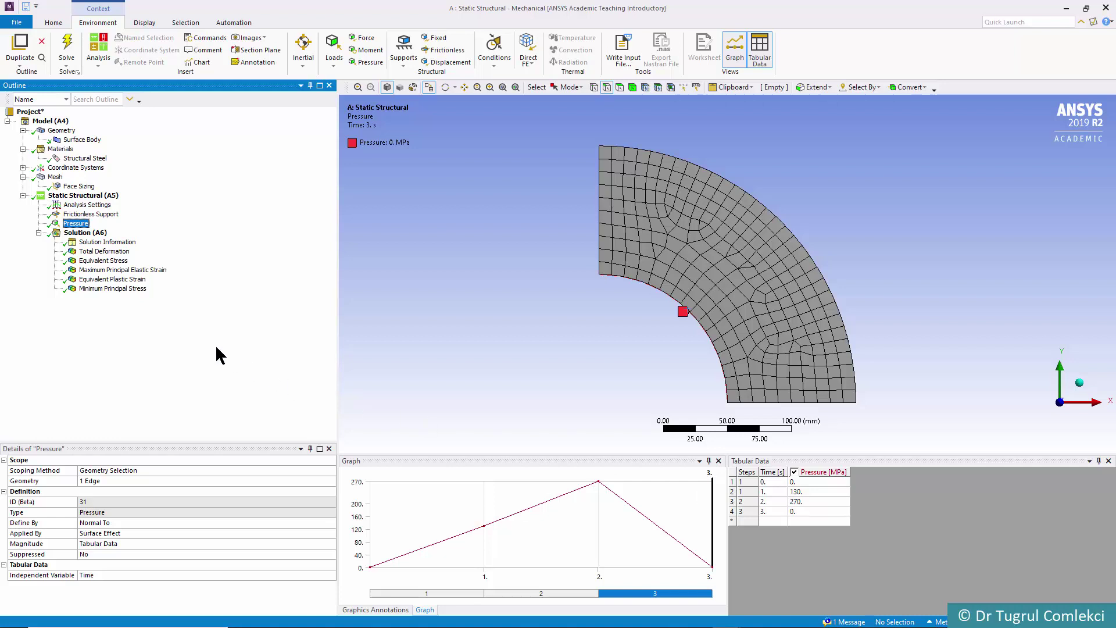
{"action": "left_click", "coordinate": [116, 261]}
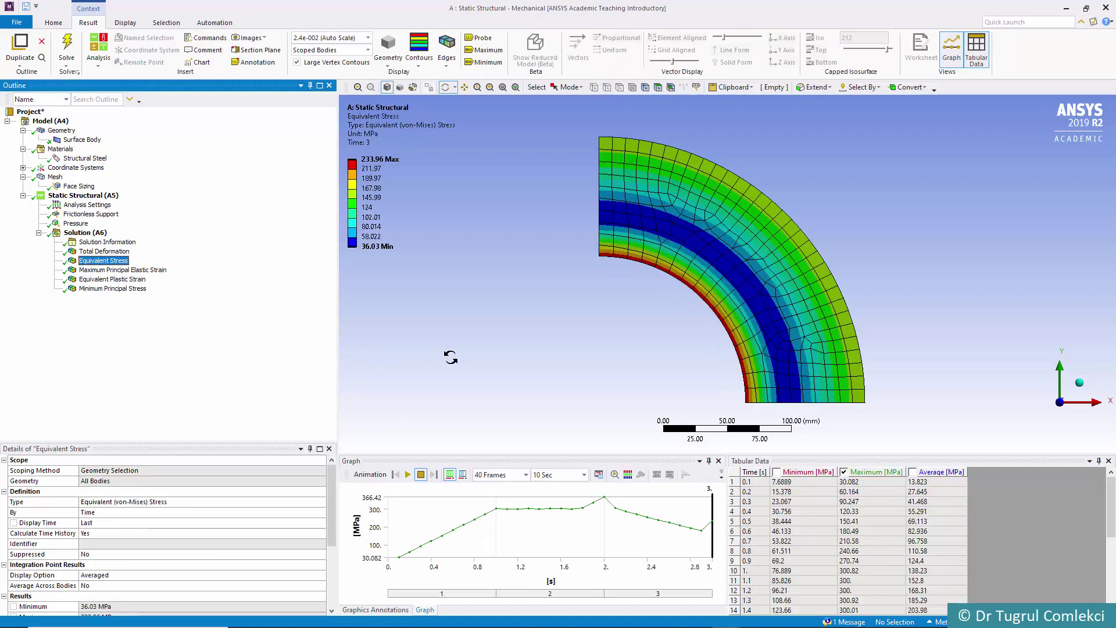